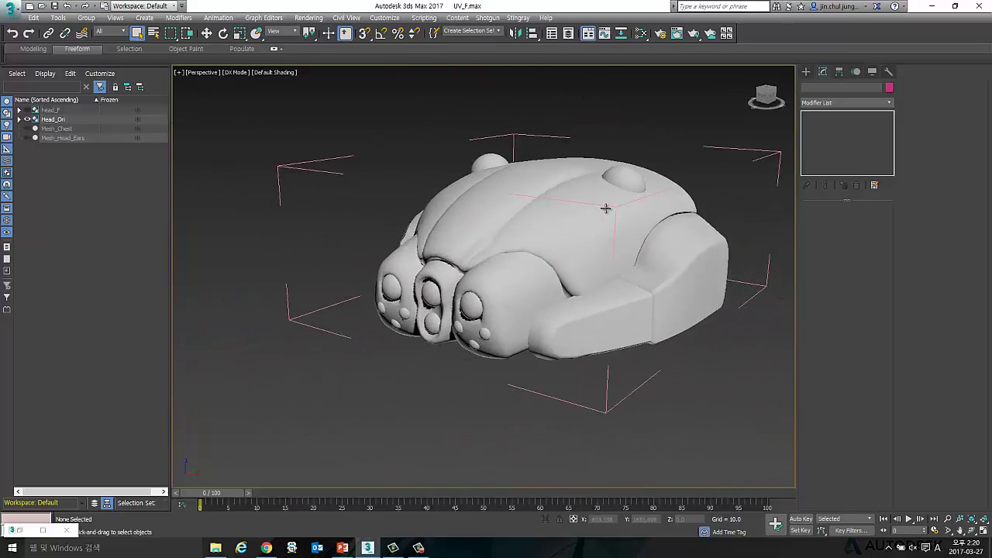
- Turn on Edged Faces (F4) and select the Mesh_Head shell in the Perspective view
mouse_move(605, 208)
alt+middle_down()
mouse_move(575, 210)
mouse_move(587, 221)
alt+middle_up()
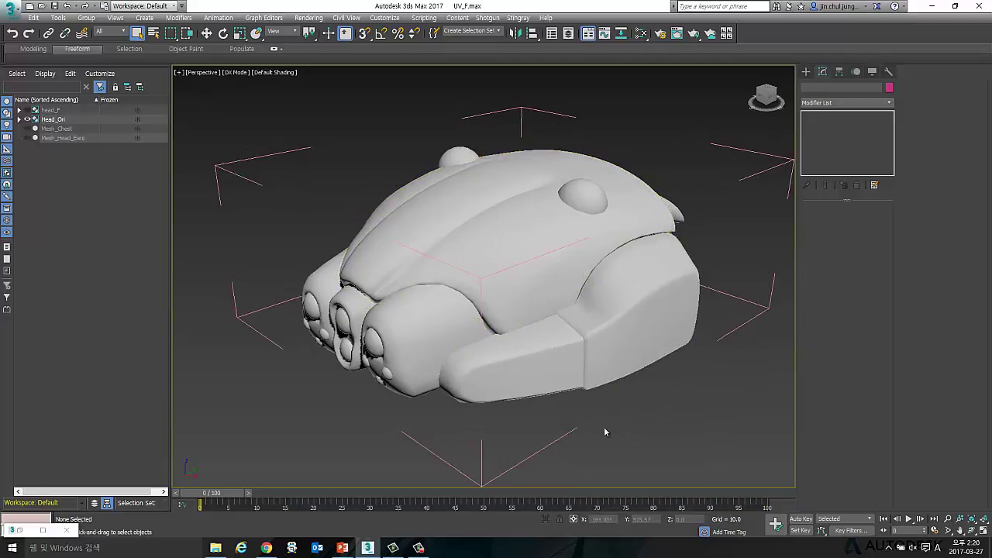
key(F4)
mouse_move(514, 289)
alt+middle_down()
mouse_move(532, 299)
mouse_move(474, 266)
mouse_move(523, 248)
mouse_move(401, 228)
mouse_move(443, 228)
mouse_move(453, 244)
mouse_move(438, 251)
mouse_move(566, 155)
mouse_move(413, 263)
alt+middle_up()
click(528, 291)
click(582, 137)
click(577, 167)
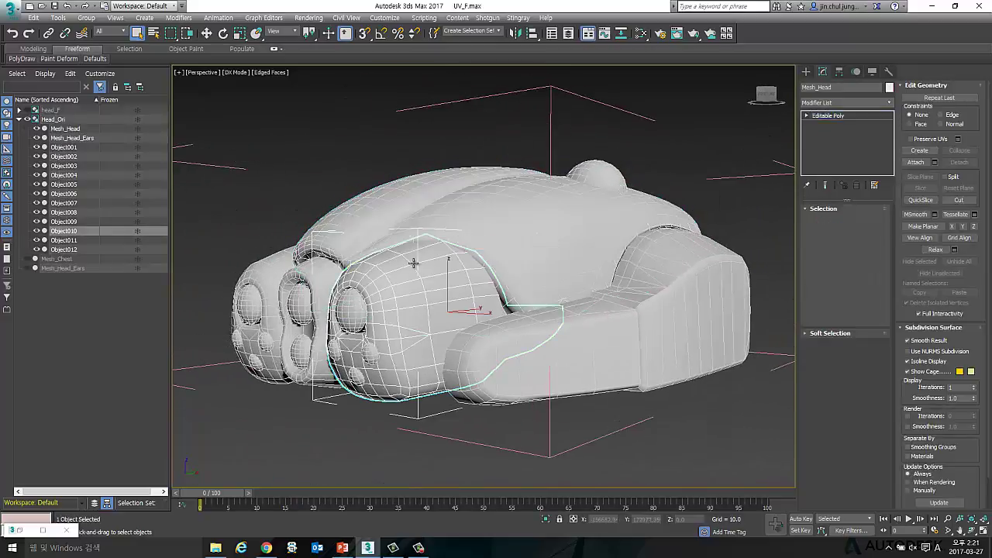
click(349, 326)
click(294, 318)
click(535, 359)
alt+middle_drag(536, 359, 620, 268)
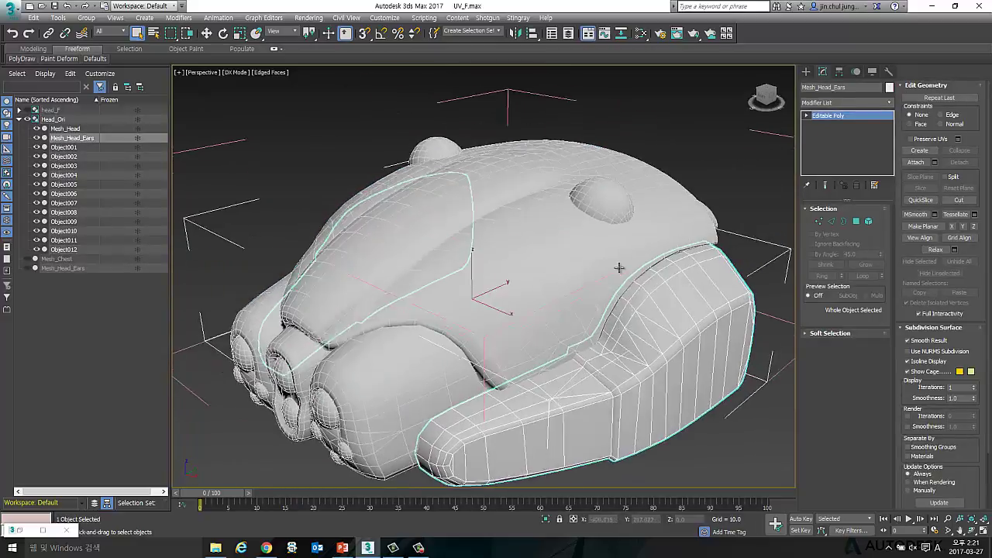
click(617, 207)
click(442, 147)
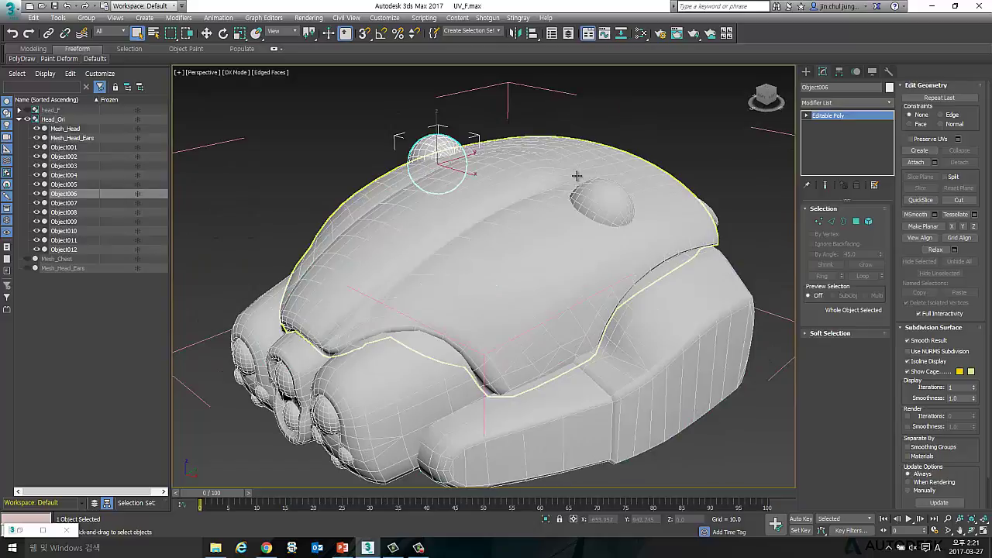
click(577, 175)
mouse_move(577, 175)
alt+middle_down()
mouse_move(443, 182)
mouse_move(531, 215)
alt+middle_up()
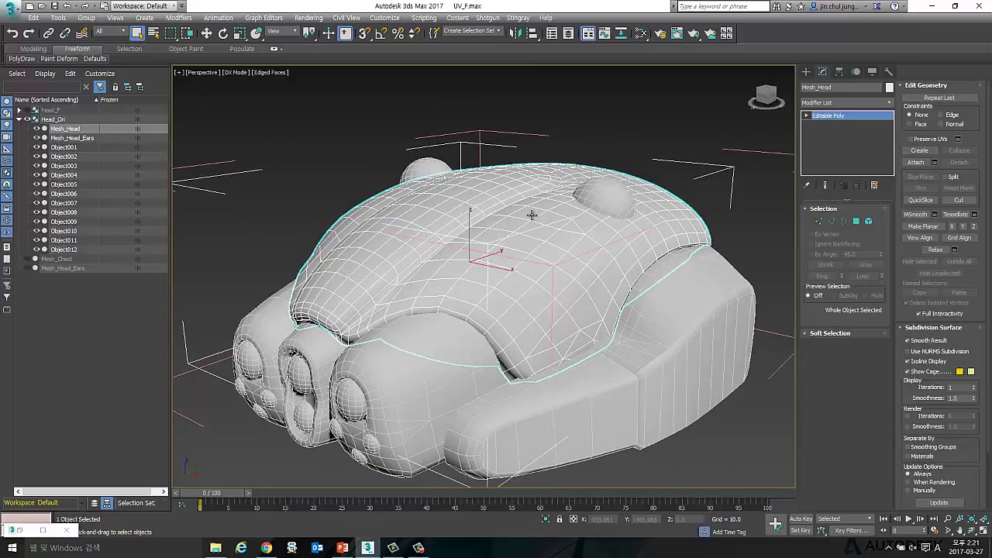
- Add an Unwrap UVW modifier to Mesh_Head through the 'unwrap' action search
key(x)
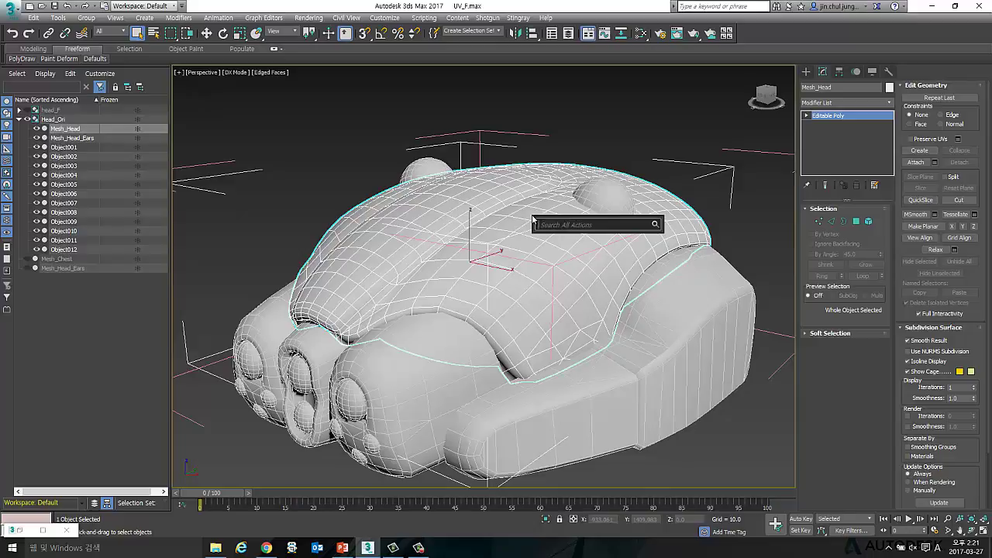
text(unw)
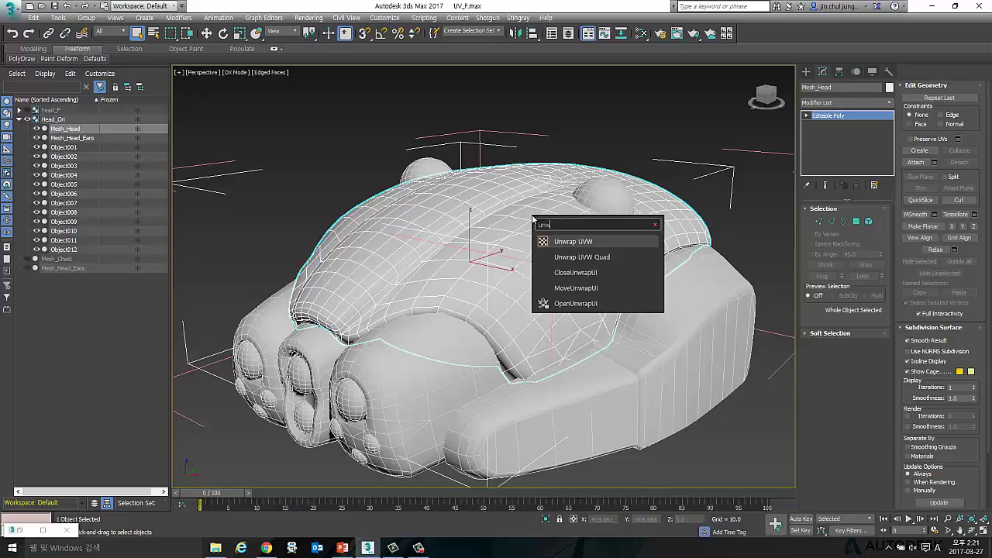
text(rap)
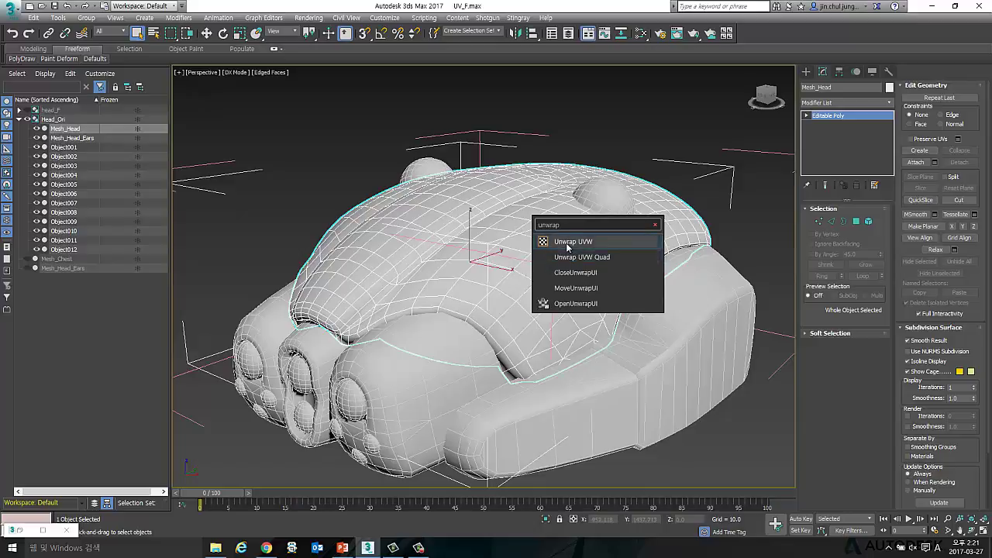
click(567, 247)
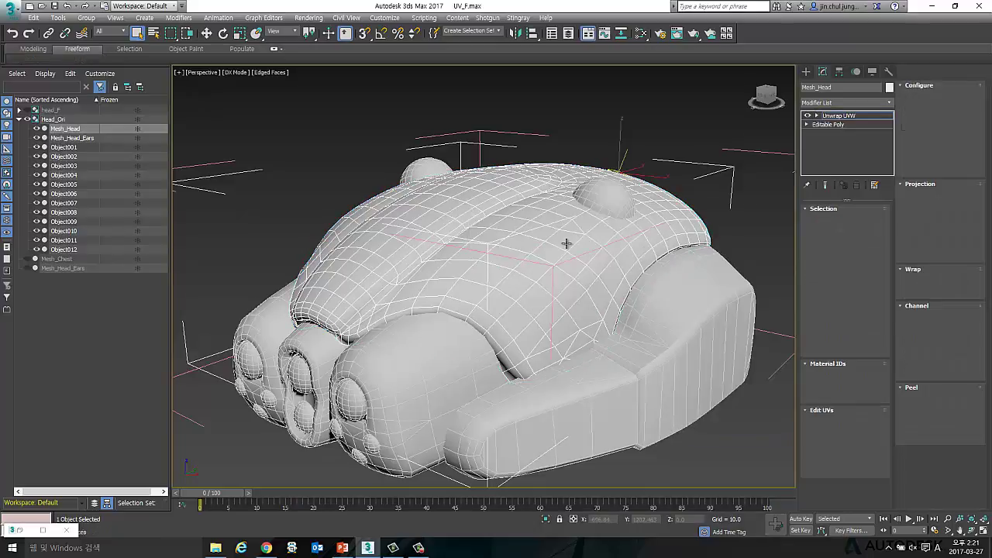
mouse_move(542, 212)
middle_down()
mouse_move(538, 195)
mouse_move(542, 204)
middle_up()
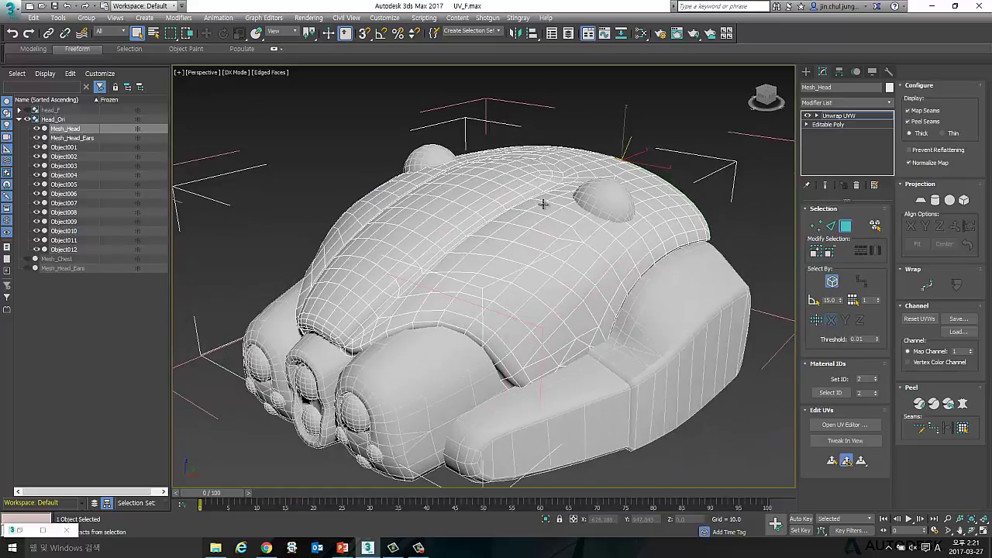
- In the UV editor, select all faces, apply Planar projection, then move the editor aside and deselect
click(845, 425)
mouse_move(246, 180)
middle_down()
mouse_move(218, 164)
mouse_move(252, 217)
middle_up()
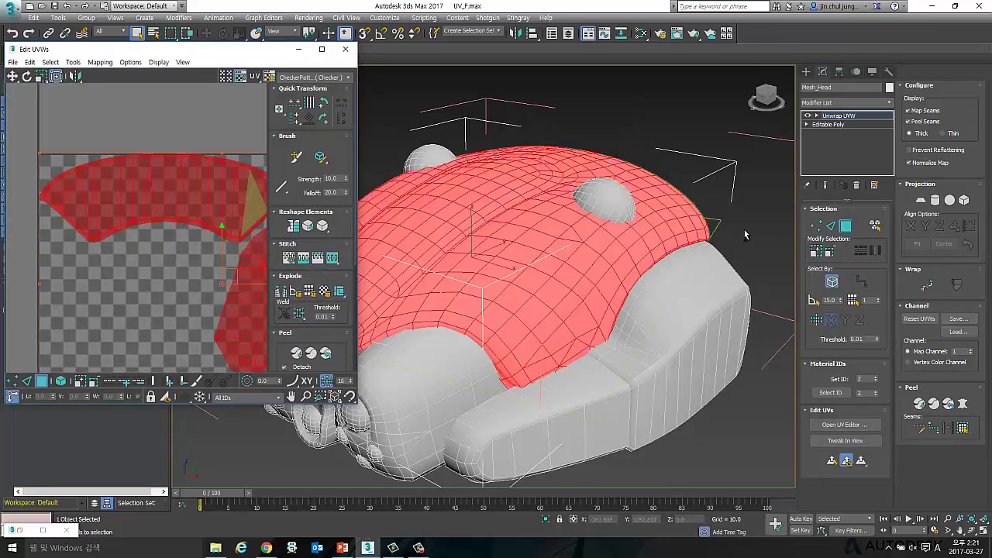
key(ctrl+a)
click(922, 201)
click(921, 201)
alt+middle_drag(528, 217, 523, 249)
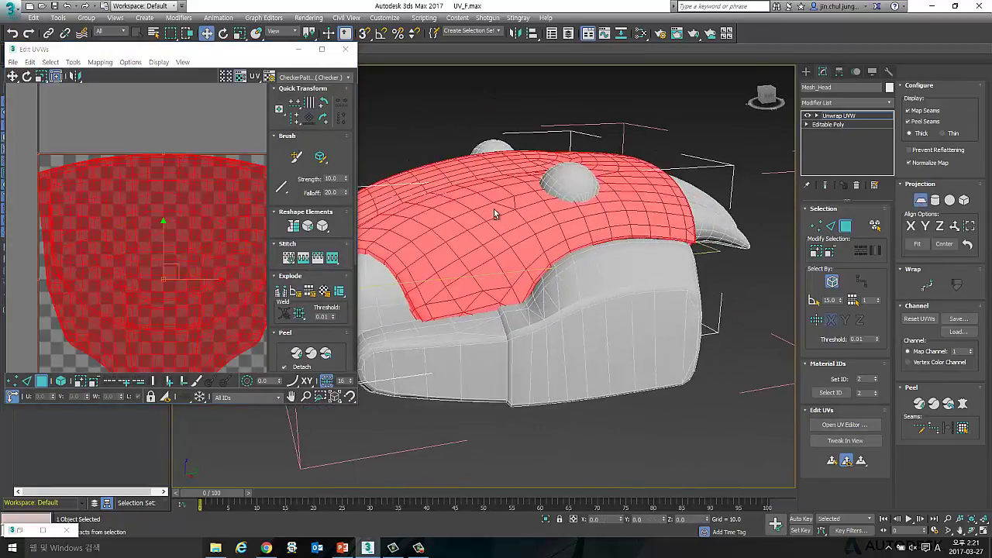
scroll(155, 167, up, 3)
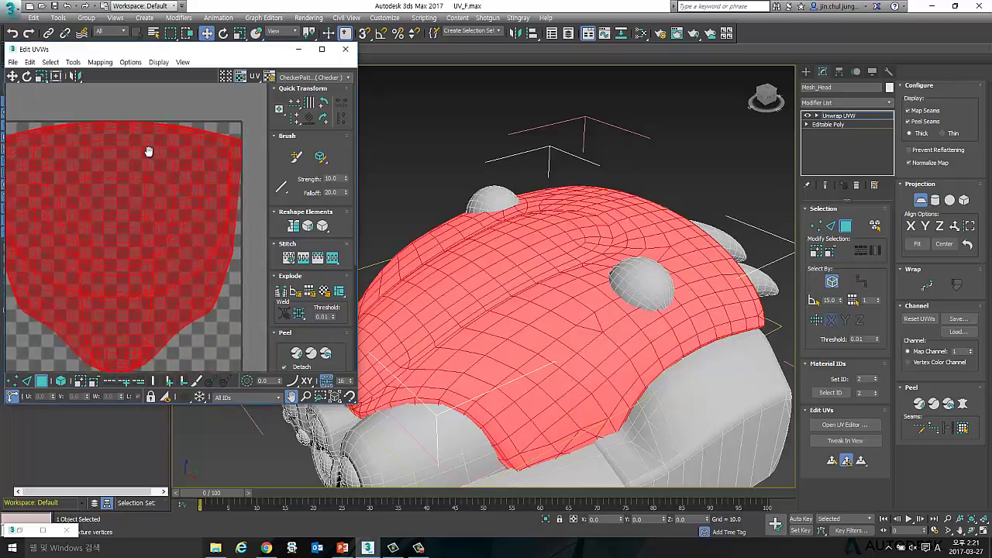
alt+middle_drag(605, 233, 651, 203)
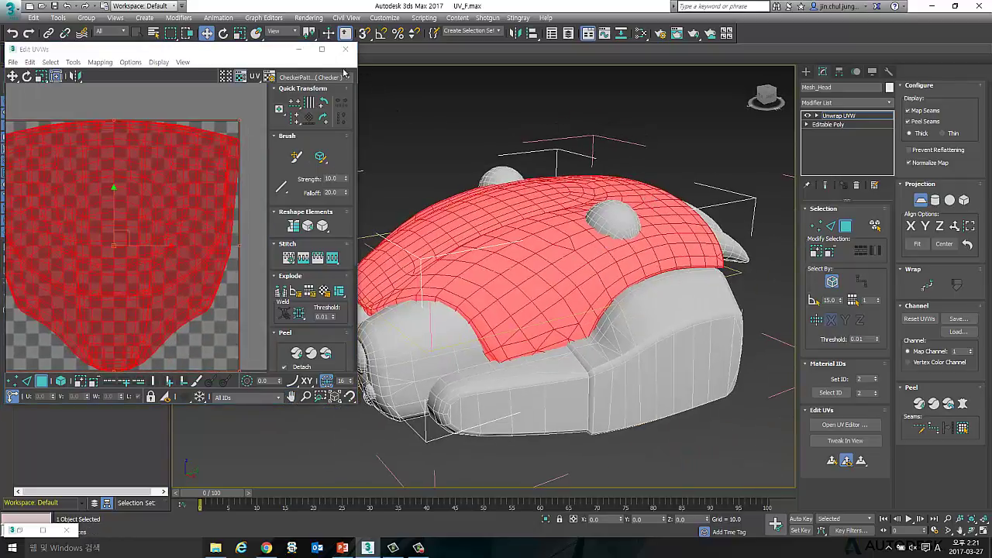
drag(233, 49, 273, 43)
click(721, 204)
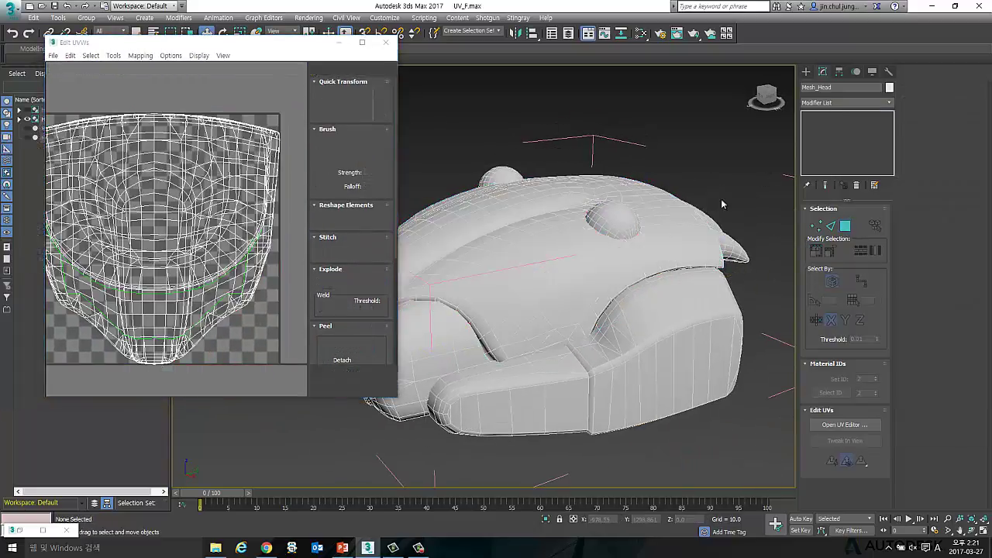
mouse_move(496, 279)
alt+middle_down()
mouse_move(424, 286)
mouse_move(423, 453)
alt+middle_up()
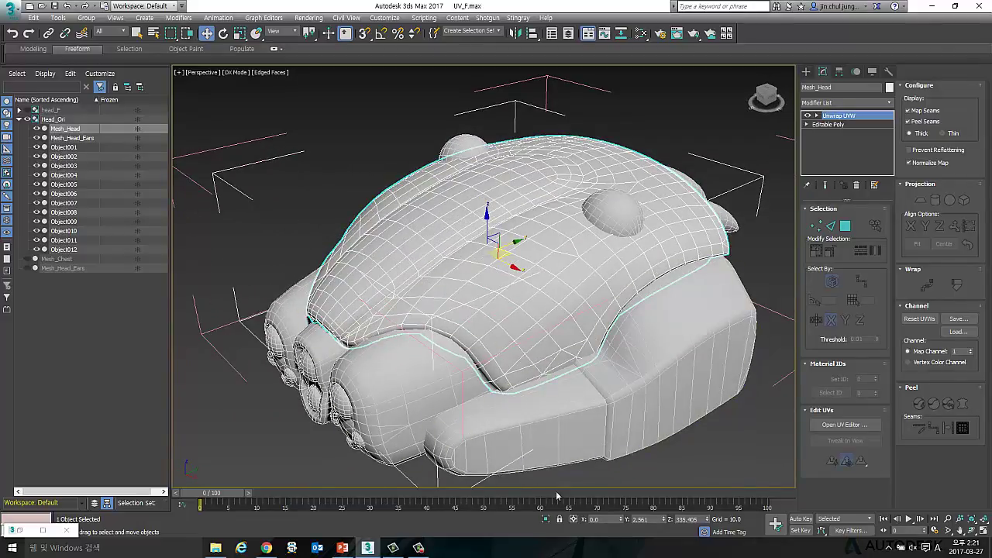
- Isolate the selection with Alt+Q, reselect Mesh_Head and view it from the front
key(alt+q)
click(580, 425)
mouse_move(580, 425)
alt+middle_down()
mouse_move(592, 282)
mouse_move(505, 254)
mouse_move(509, 240)
mouse_move(549, 231)
mouse_move(627, 251)
mouse_move(556, 268)
mouse_move(525, 259)
mouse_move(520, 233)
mouse_move(543, 235)
alt+middle_up()
click(519, 233)
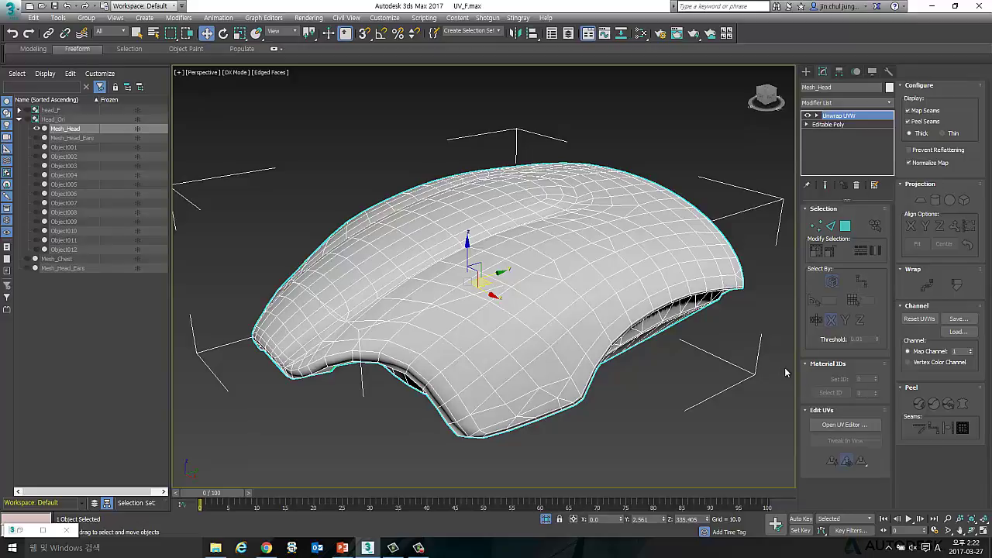
mouse_move(609, 294)
alt+middle_down()
mouse_move(636, 300)
mouse_move(652, 286)
mouse_move(656, 213)
mouse_move(640, 303)
mouse_move(618, 310)
alt+middle_up()
- Switch Unwrap UVW to Edge sub-object and select a vertical edge loop on the head's left side
click(831, 226)
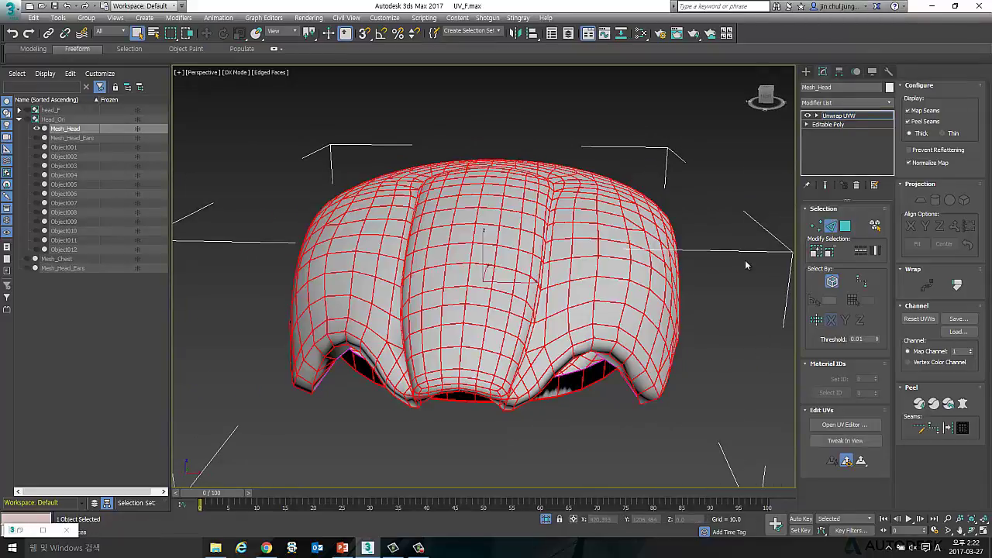
click(598, 248)
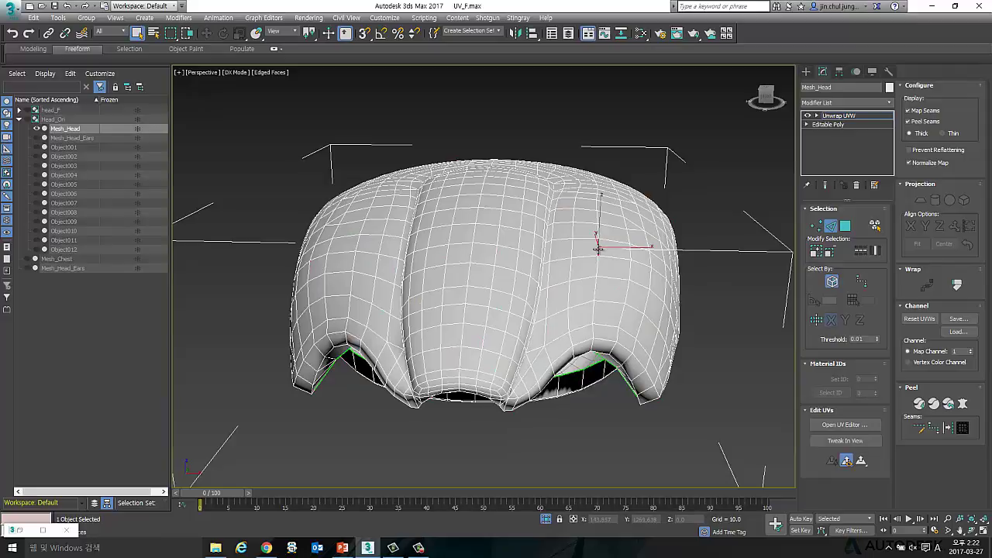
click(359, 245)
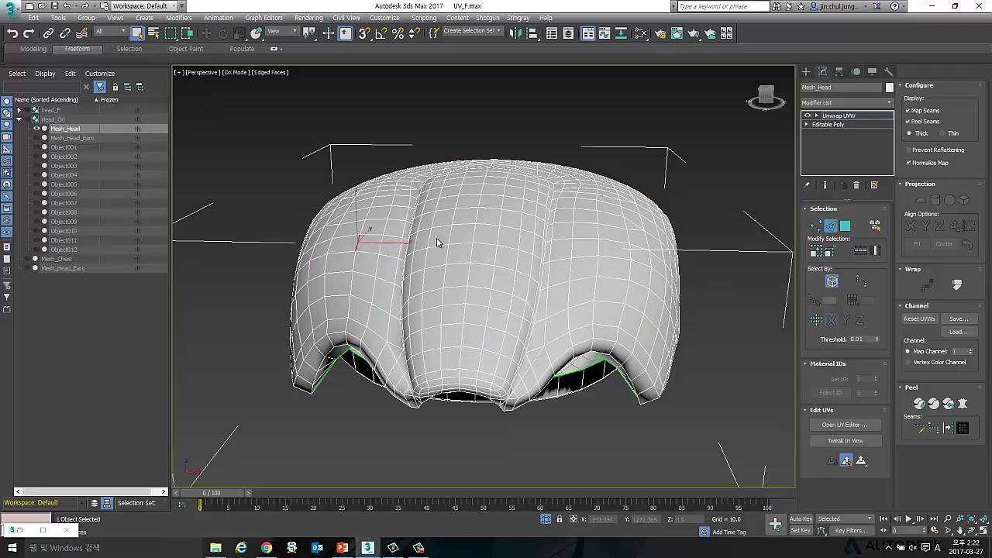
click(831, 226)
click(831, 226)
double_click(361, 223)
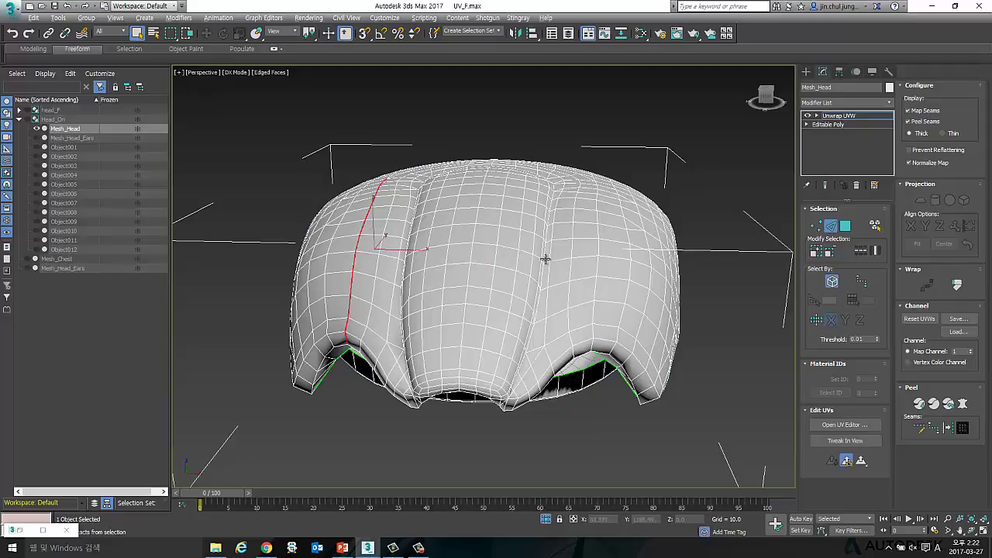
mouse_move(545, 259)
alt+middle_down()
mouse_move(535, 290)
mouse_move(558, 281)
alt+middle_up()
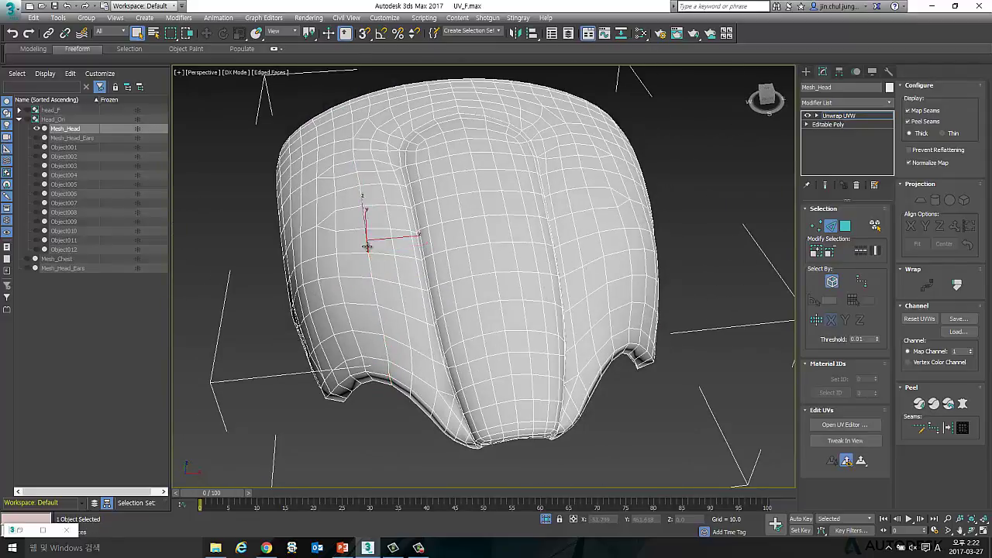
- Select a U-shaped loop over the top and grow a short edge into a ring
double_click(398, 276)
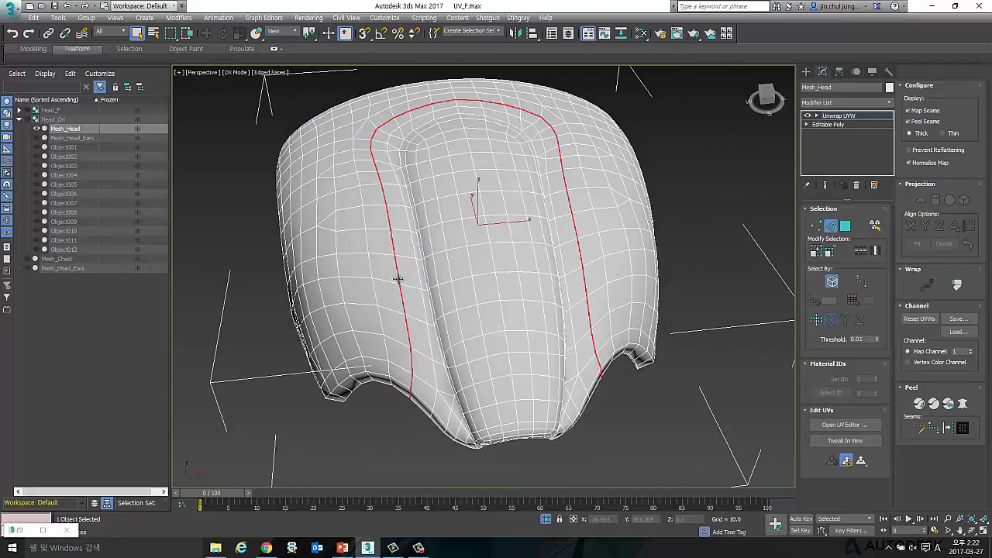
mouse_move(399, 277)
alt+middle_down()
mouse_move(450, 294)
mouse_move(455, 266)
alt+middle_up()
click(455, 244)
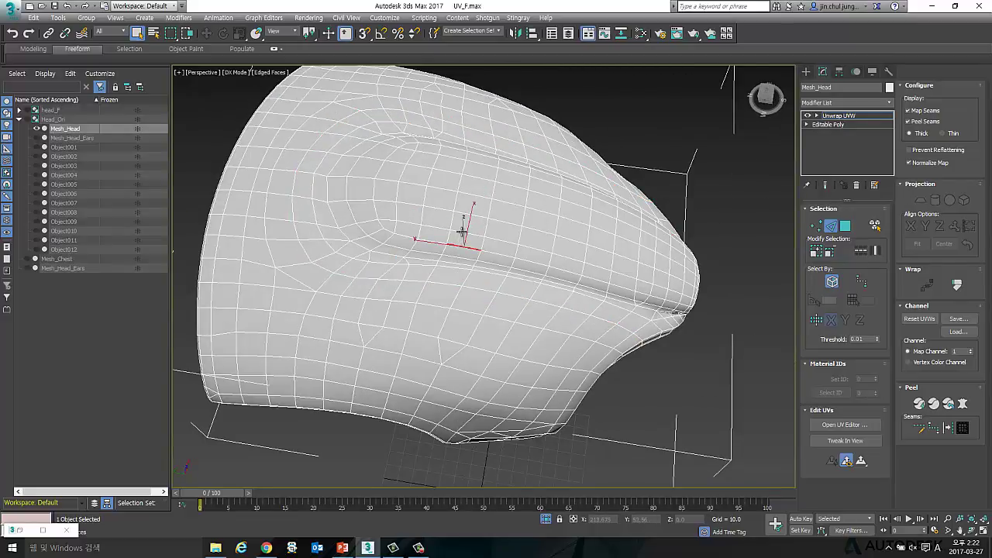
key(alt+r)
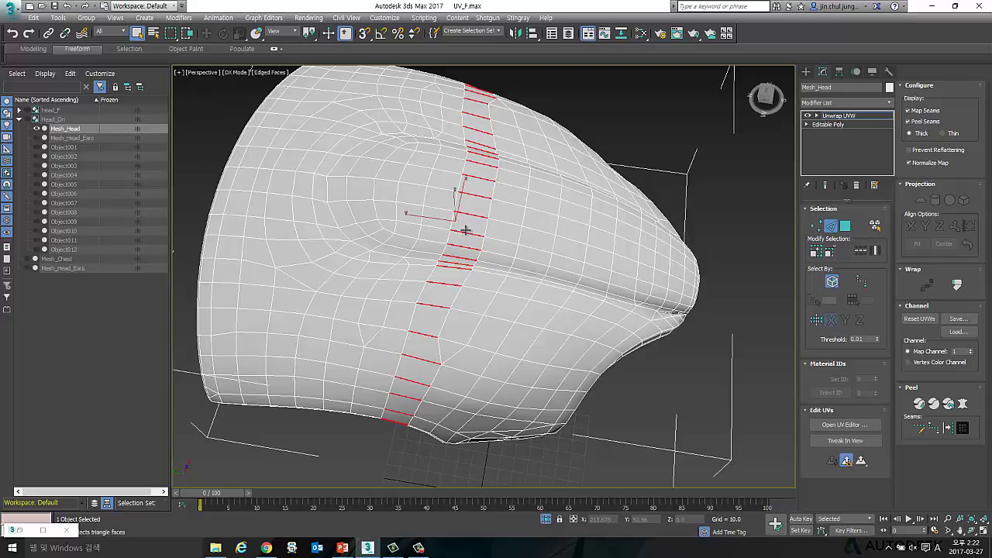
mouse_move(466, 231)
alt+middle_down()
mouse_move(465, 256)
mouse_move(508, 202)
mouse_move(571, 251)
mouse_move(567, 258)
alt+middle_up()
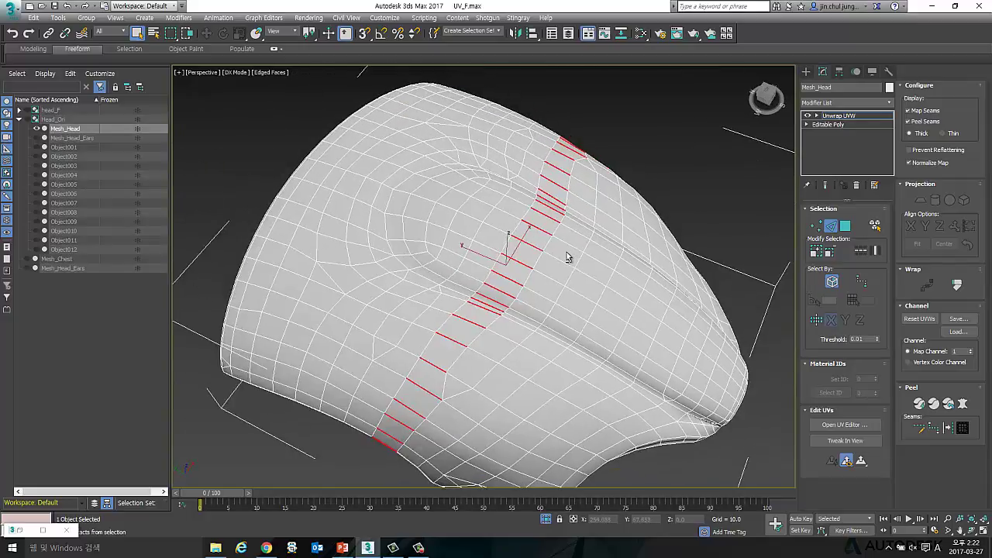
scroll(567, 257, up, 3)
alt+middle_drag(517, 226, 541, 214)
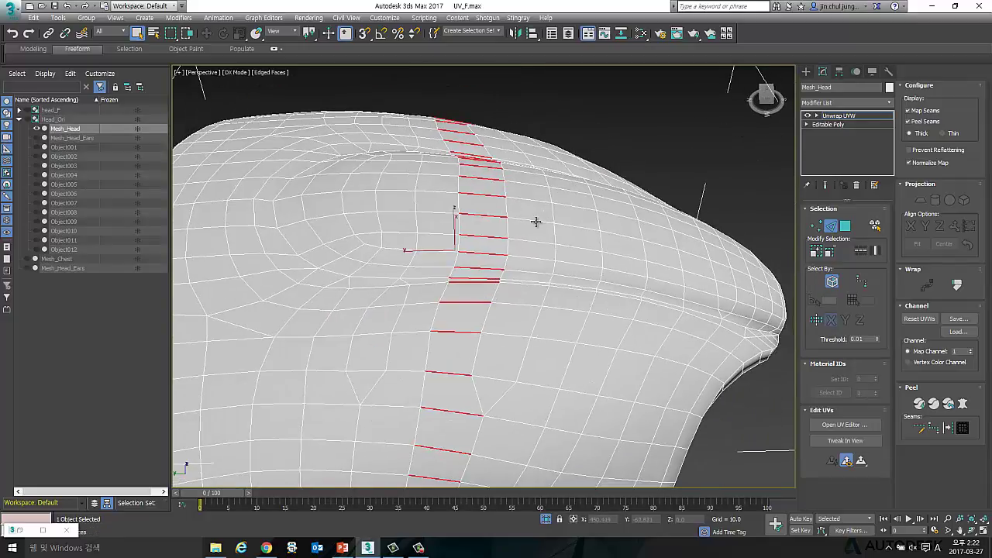
- Select another vertical edge ring and a horizontal loop, then clear the edge selection
click(536, 223)
shift+click(540, 242)
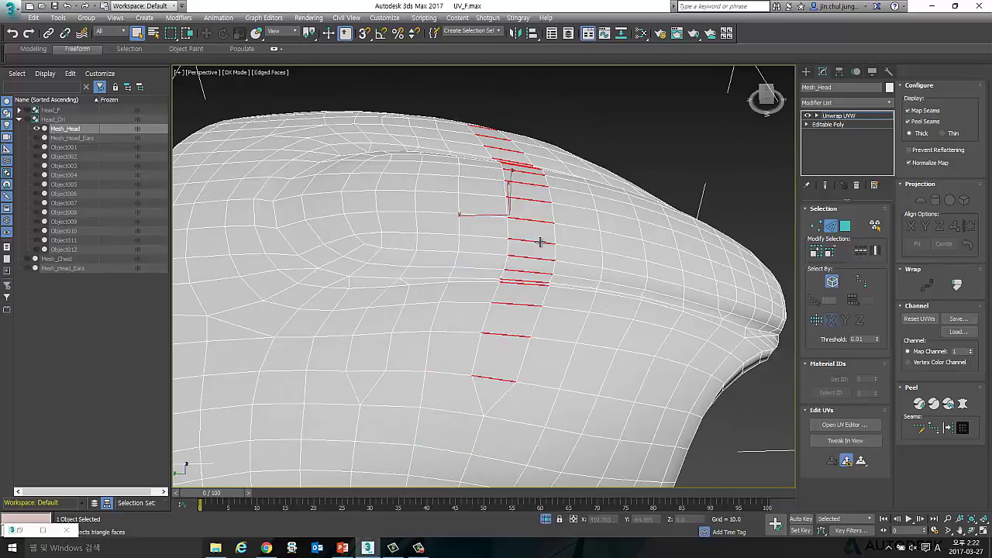
double_click(496, 215)
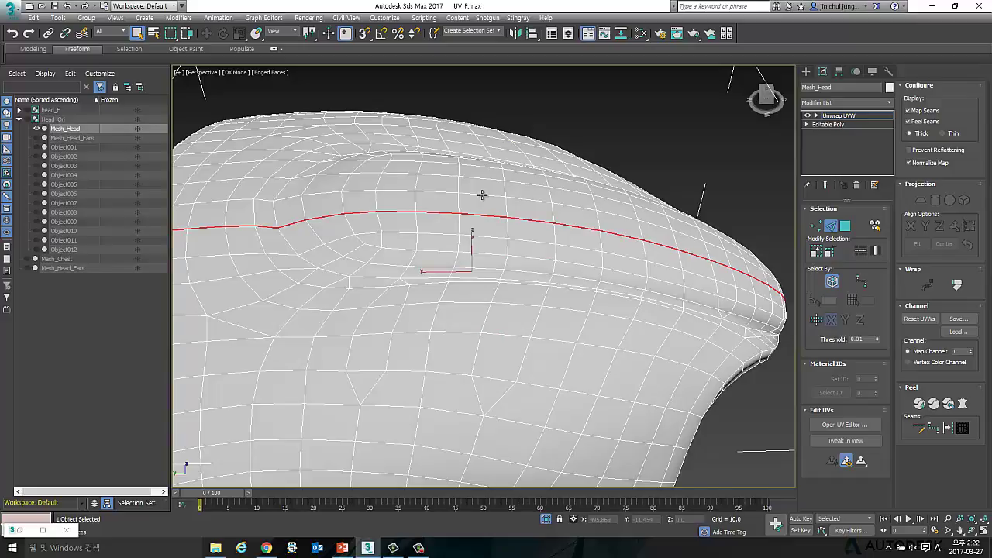
shift+click(483, 194)
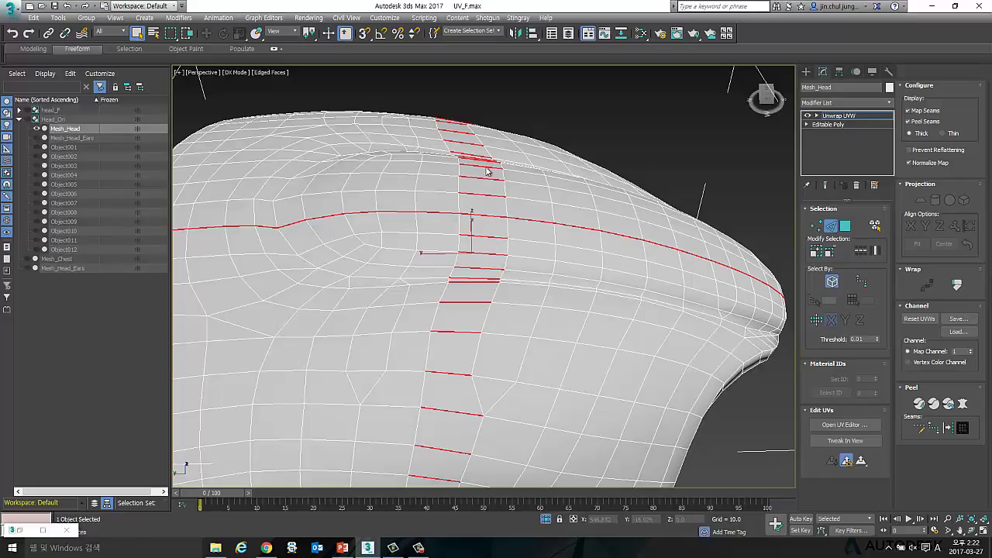
mouse_move(496, 204)
alt+middle_down()
mouse_move(471, 215)
mouse_move(362, 213)
mouse_move(425, 199)
alt+middle_up()
click(713, 180)
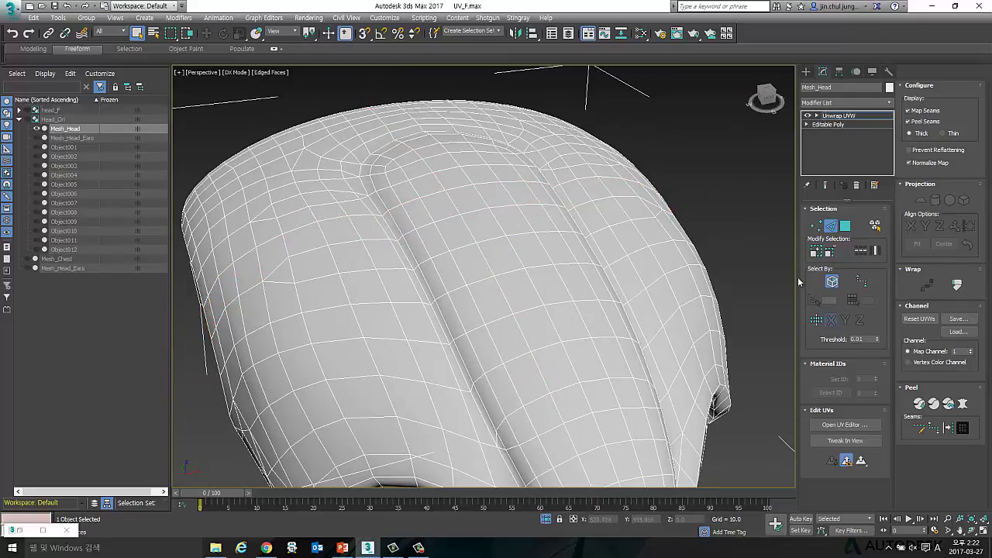
- Enable Symmetrical Geometry Selection, pick a mirrored edge pair and step it up and down the loop
click(817, 321)
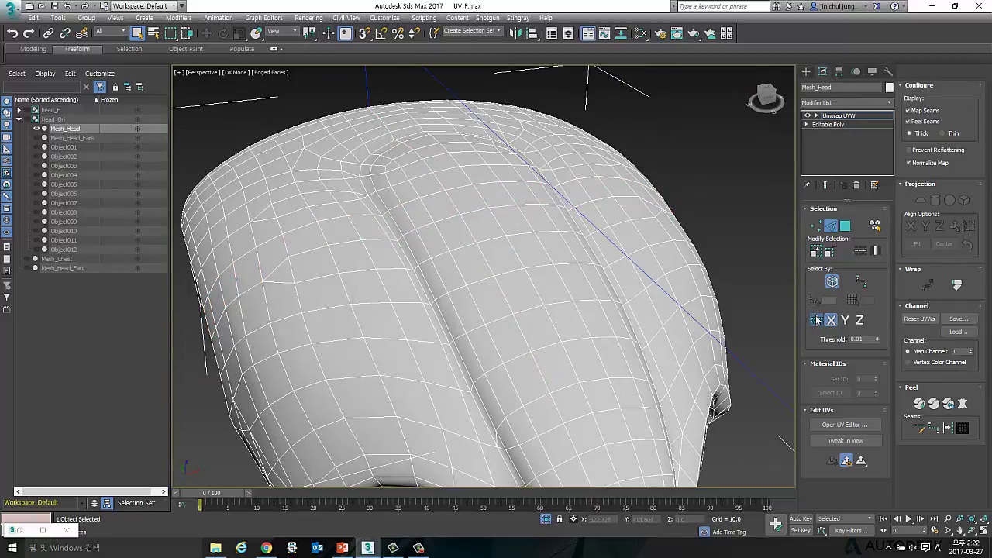
mouse_move(576, 254)
alt+middle_down()
mouse_move(545, 251)
mouse_move(607, 284)
mouse_move(591, 282)
alt+middle_up()
key(alt+l)
click(586, 263)
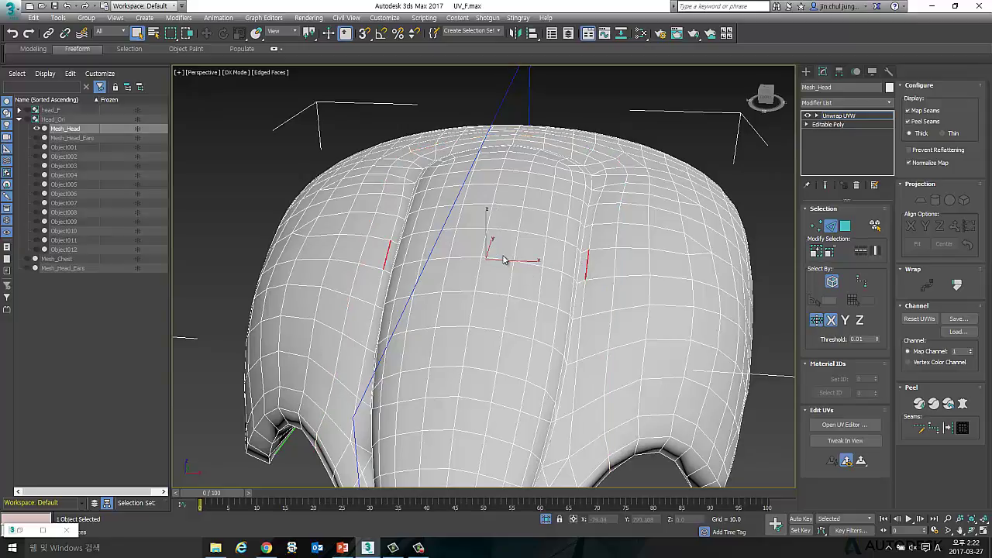
click(591, 231)
click(595, 213)
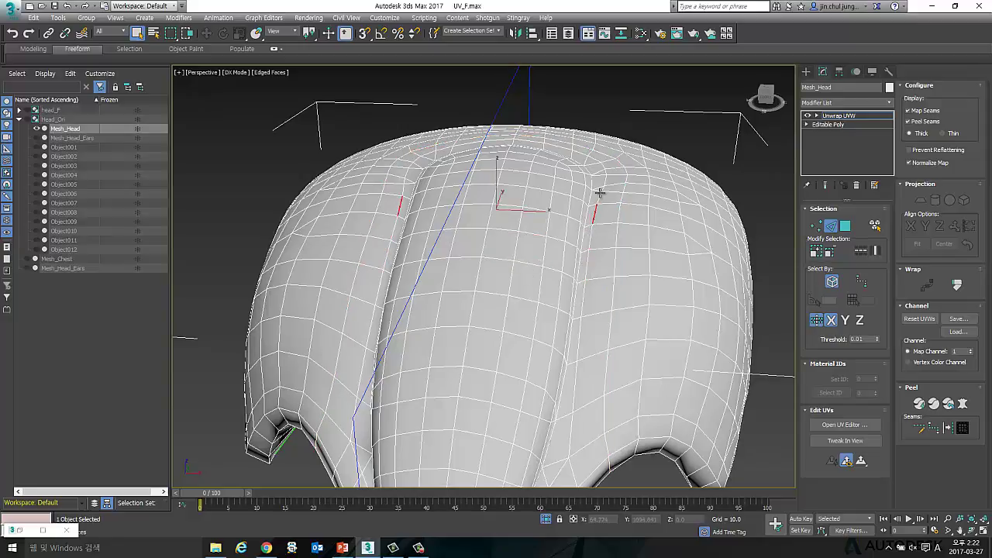
click(601, 191)
click(602, 181)
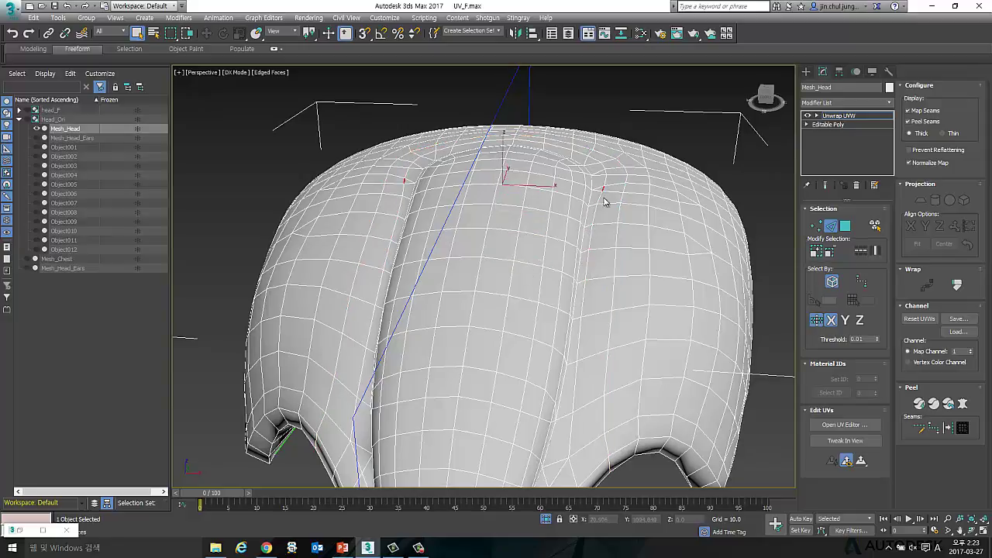
click(594, 212)
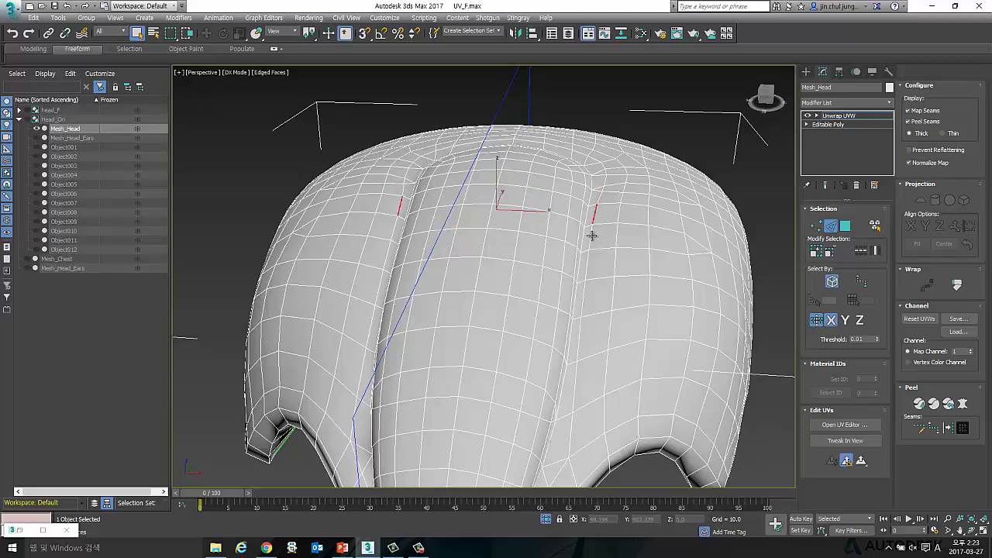
click(591, 234)
- Set the symmetry mirror to X and select an edge on the head's right side
mouse_move(487, 232)
alt+middle_down()
mouse_move(514, 219)
mouse_move(510, 154)
mouse_move(518, 160)
alt+middle_up()
scroll(496, 240, down, 2)
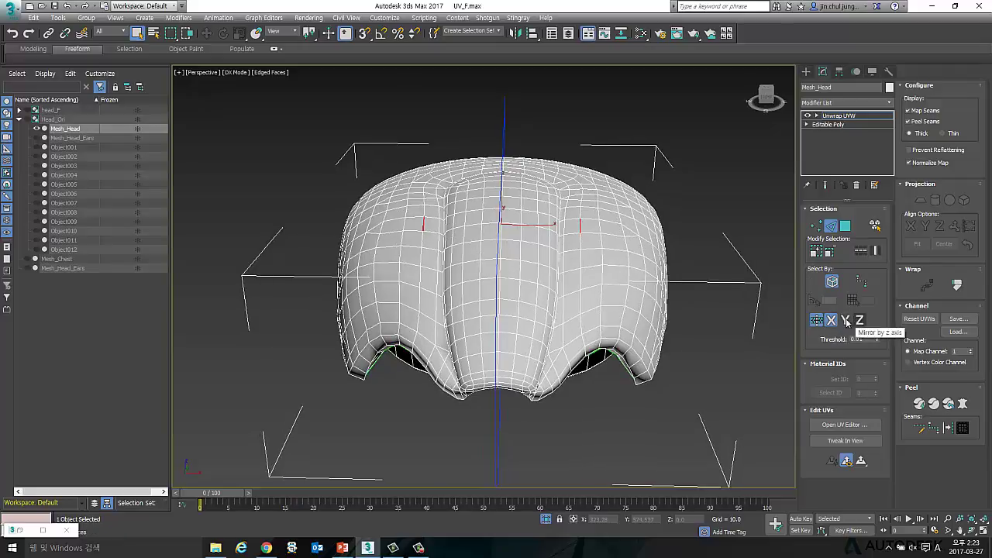
click(831, 322)
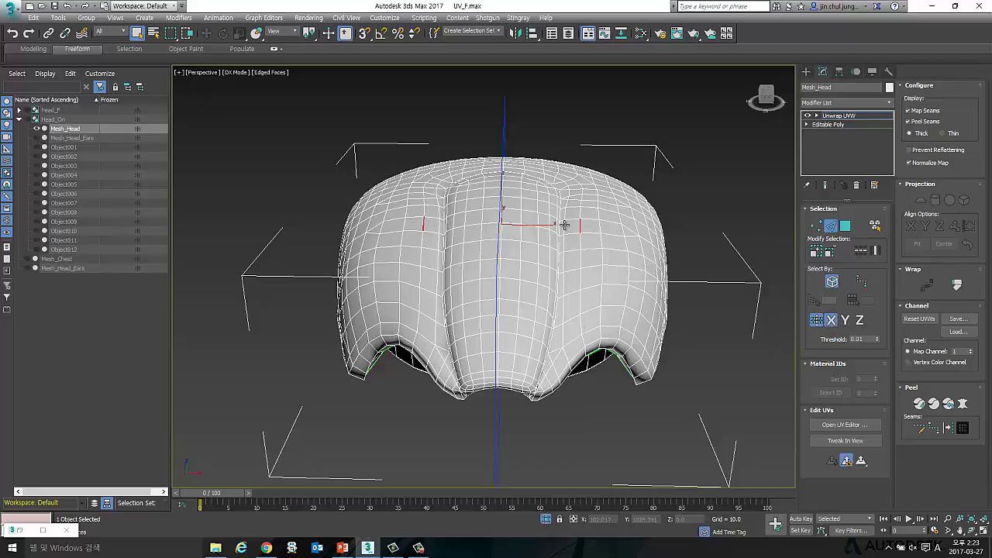
click(581, 241)
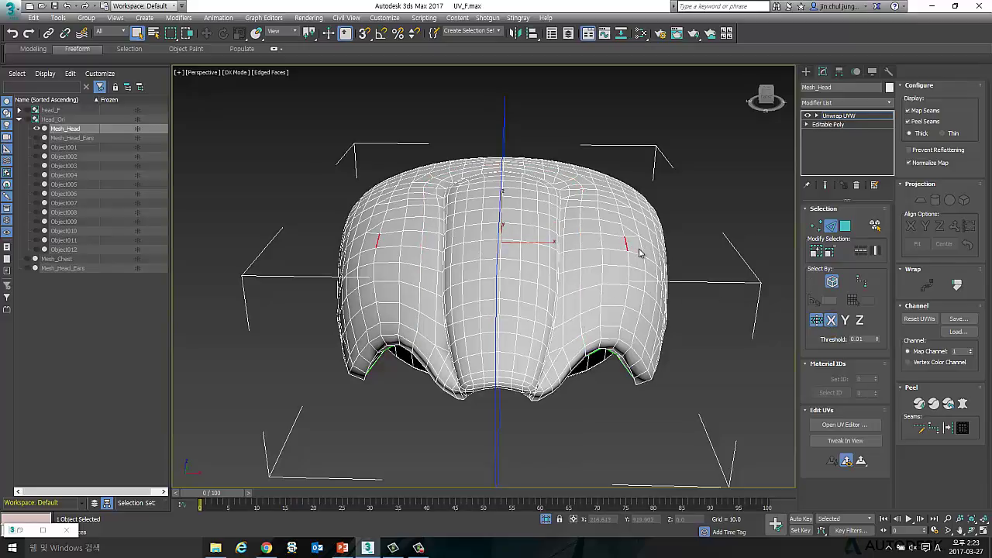
alt+middle_drag(644, 251, 598, 260)
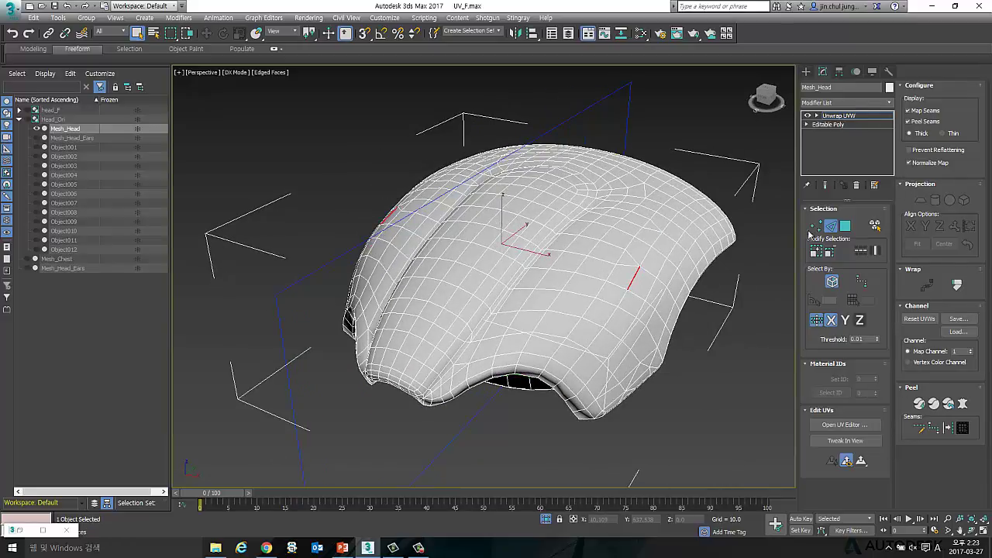
mouse_move(670, 224)
alt+middle_down()
mouse_move(639, 238)
mouse_move(618, 215)
mouse_move(592, 215)
mouse_move(625, 228)
mouse_move(729, 197)
alt+middle_up()
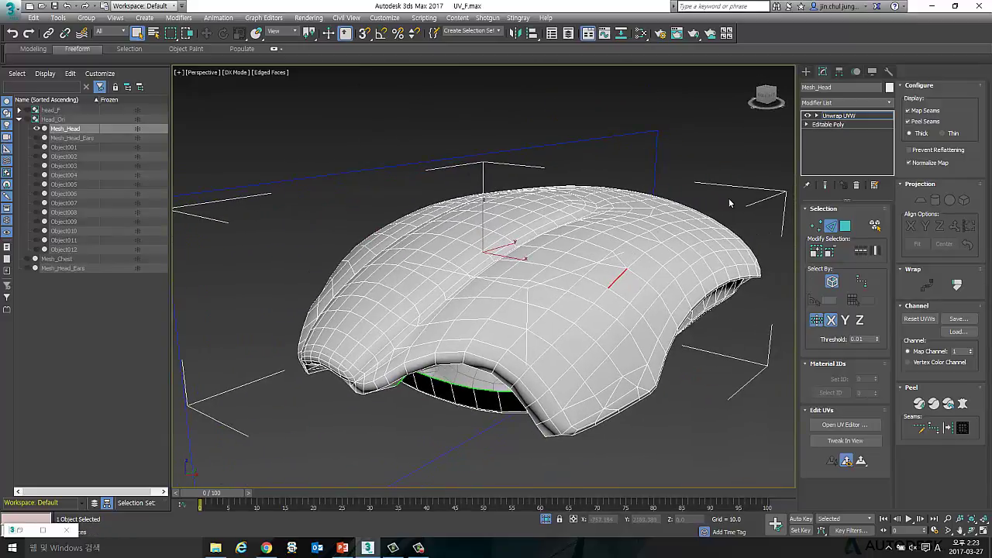
- Open the Edit UVWs editor and drag it to the right of the viewport, enlarging it
click(851, 424)
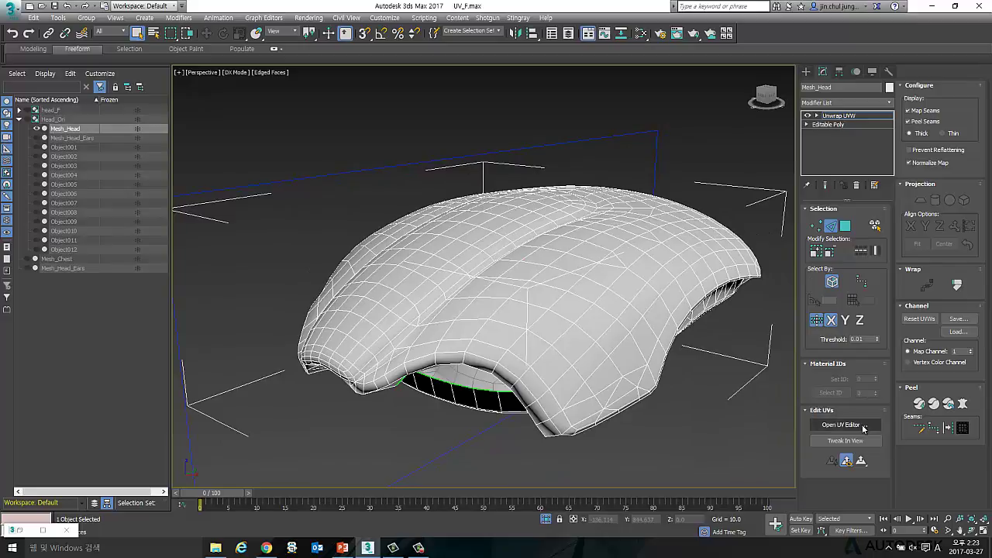
drag(209, 44, 728, 54)
alt+middle_drag(425, 127, 322, 127)
drag(560, 107, 401, 107)
mouse_move(602, 218)
middle_down()
mouse_move(630, 210)
mouse_move(612, 220)
middle_up()
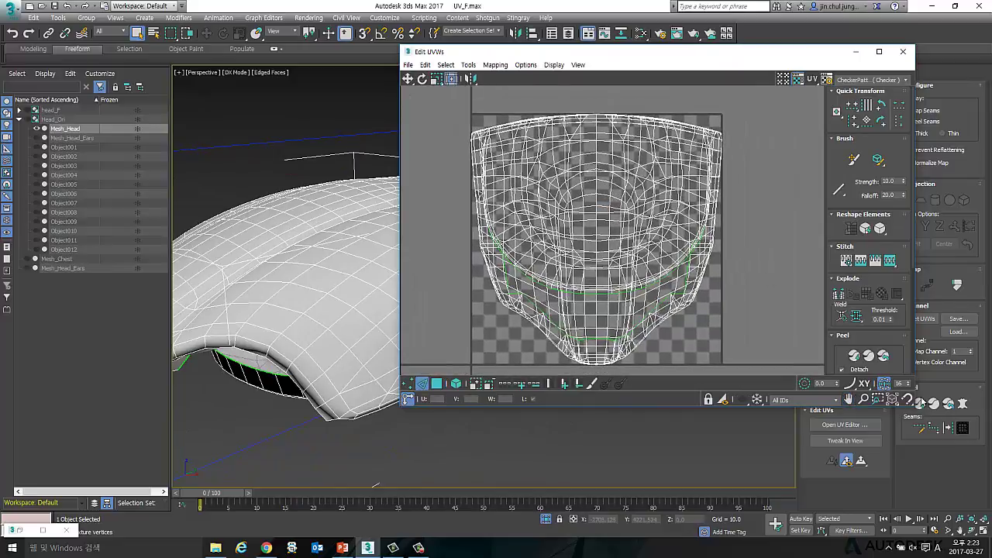
drag(915, 404, 958, 484)
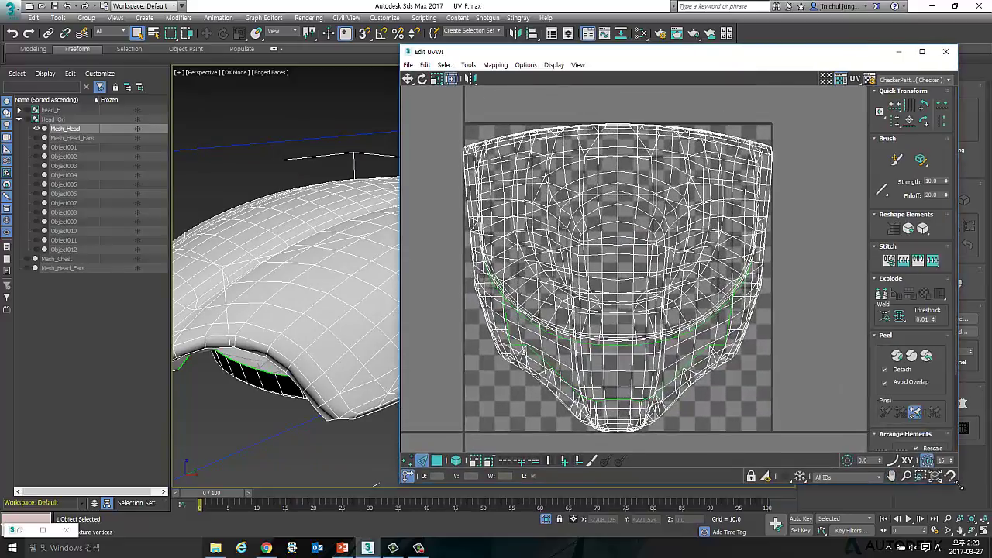
- Fine-tune the Edit UVWs window's size and position beside the 3D head view
scroll(688, 211, down, 2)
middle_drag(689, 211, 707, 202)
drag(673, 53, 698, 45)
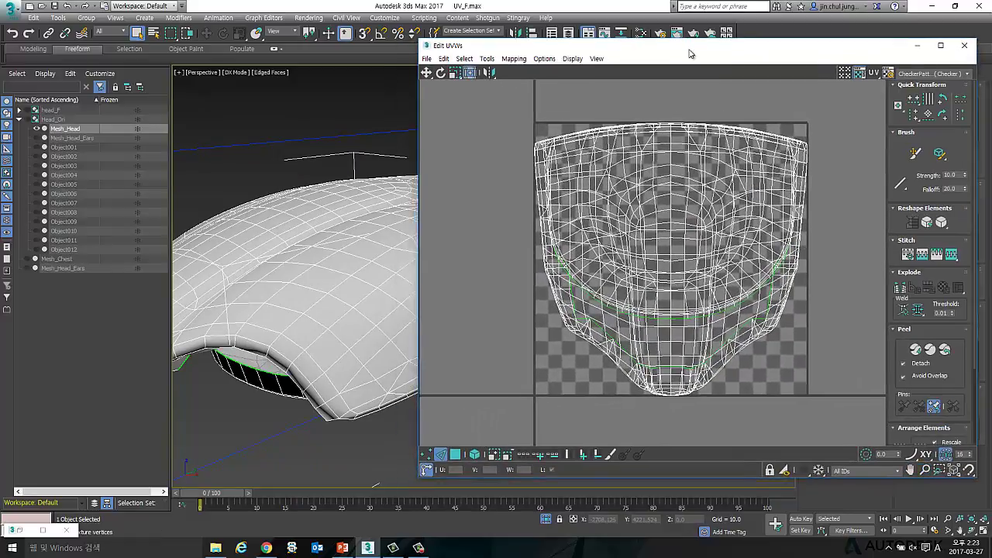
mouse_move(381, 215)
alt+middle_down()
mouse_move(333, 215)
mouse_move(352, 218)
mouse_move(353, 233)
alt+middle_up()
scroll(352, 218, down, 3)
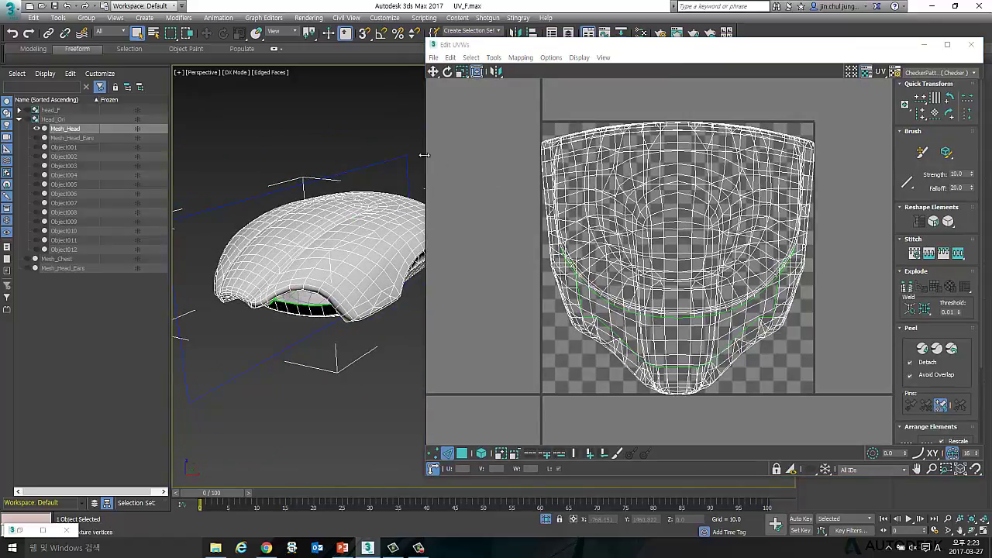
drag(426, 155, 535, 170)
mouse_move(465, 189)
alt+middle_down()
mouse_move(452, 188)
mouse_move(458, 220)
mouse_move(489, 171)
alt+middle_up()
scroll(458, 219, up, 3)
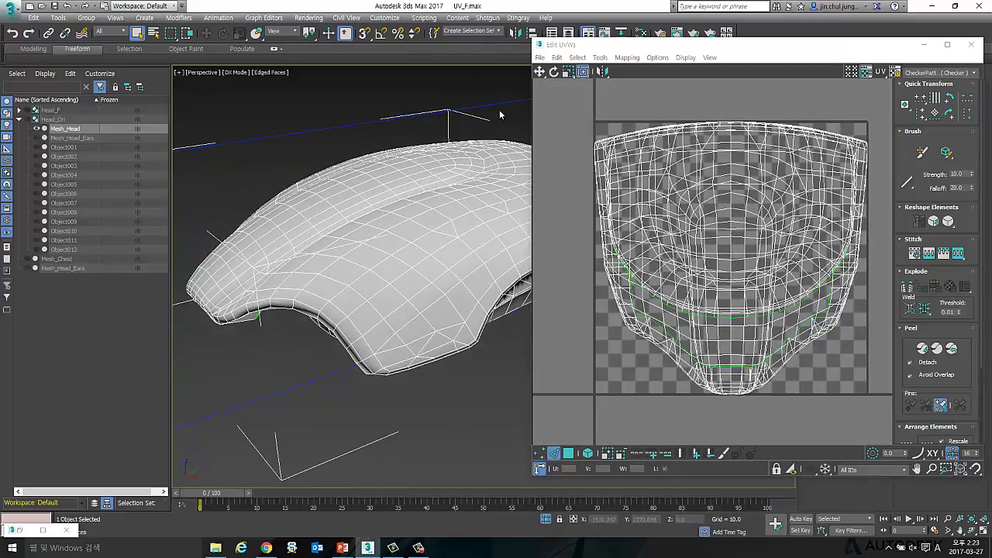
drag(836, 56, 812, 49)
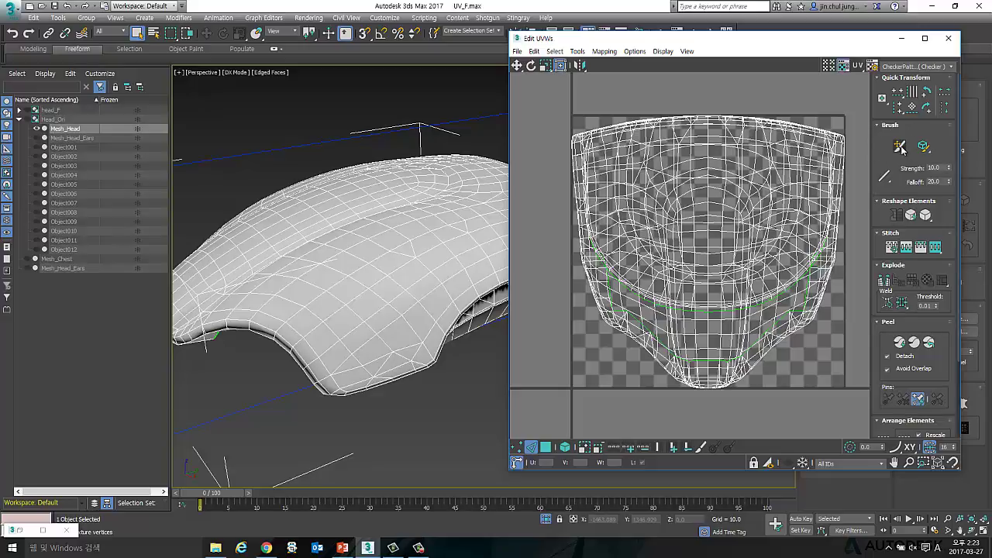
- Enable the Paint Move brush in Edit UVWs and raise its strength and falloff
click(901, 148)
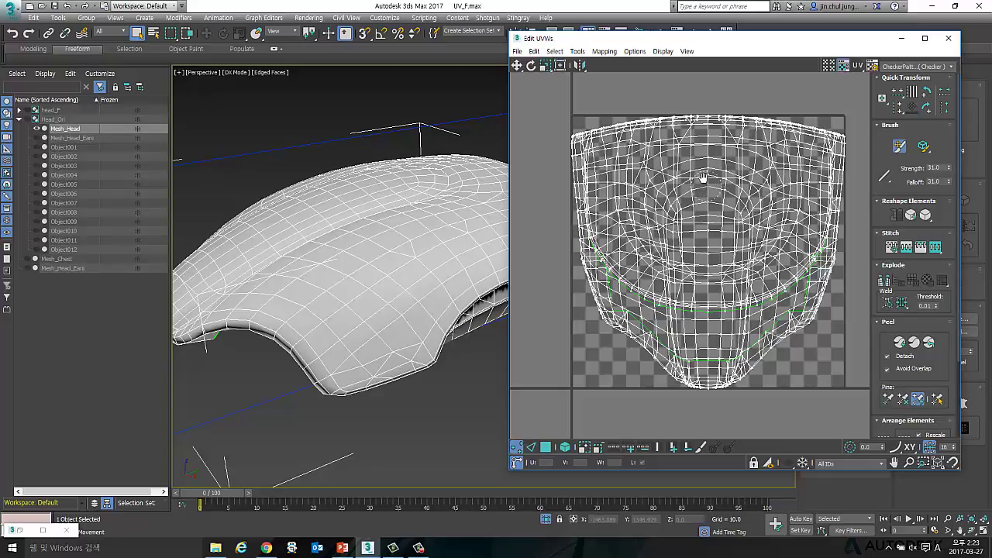
alt+shift+drag(702, 178, 700, 166)
ctrl+shift+drag(665, 137, 692, 155)
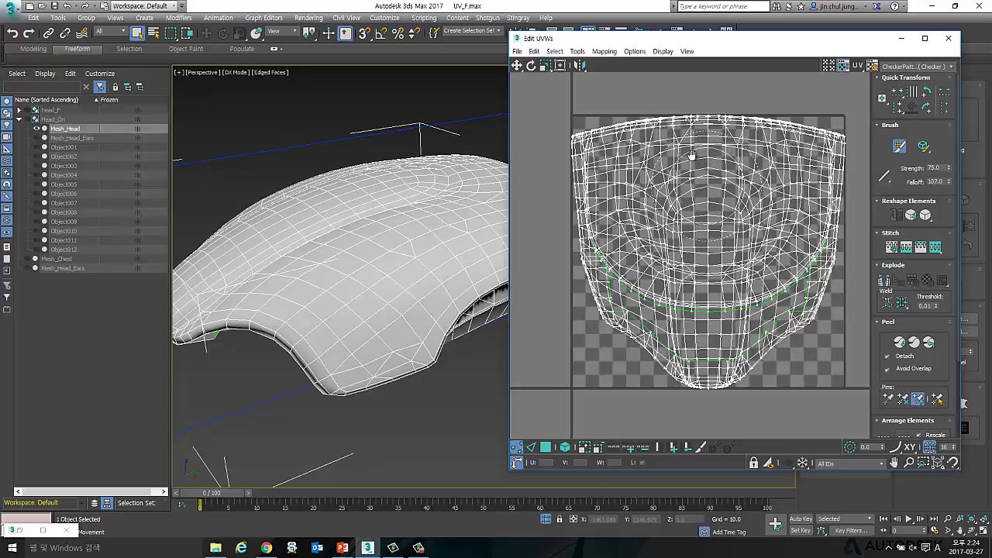
key(2)
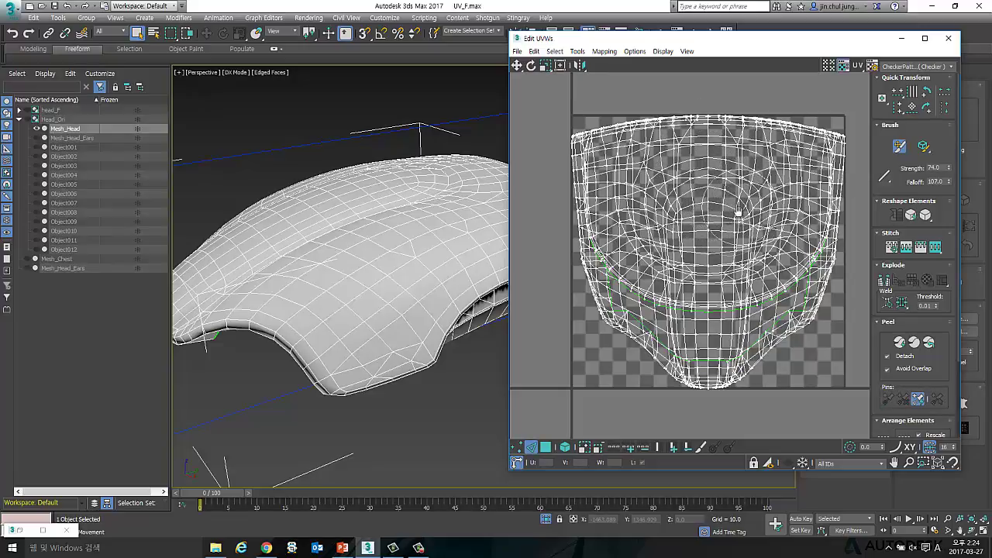
- Relax the layout's centre with the Relax brush, then paint-move the right side outward
click(922, 148)
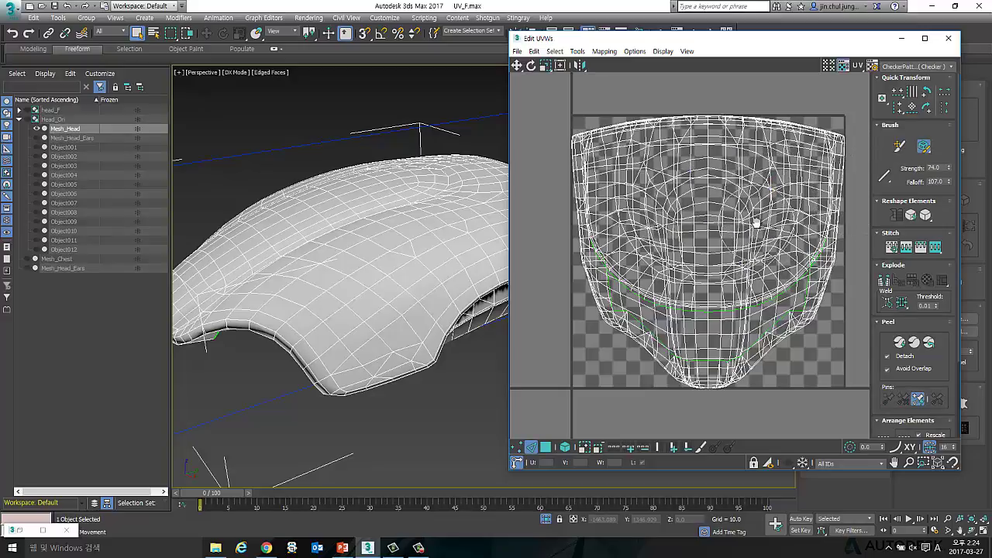
mouse_move(753, 222)
mouse_down()
mouse_move(724, 195)
mouse_move(742, 222)
mouse_move(689, 204)
mouse_move(693, 237)
mouse_move(691, 215)
mouse_move(752, 204)
mouse_up()
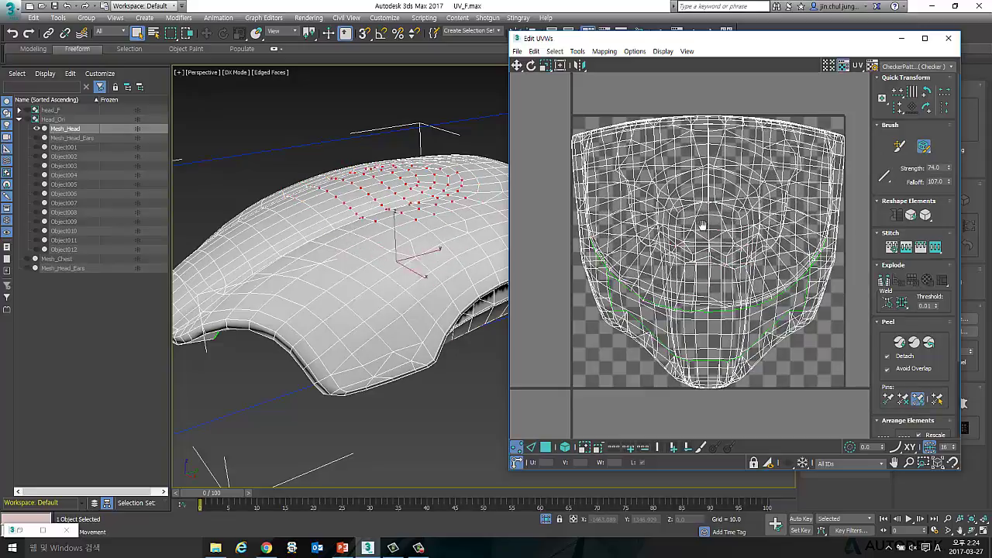
key(2)
click(900, 145)
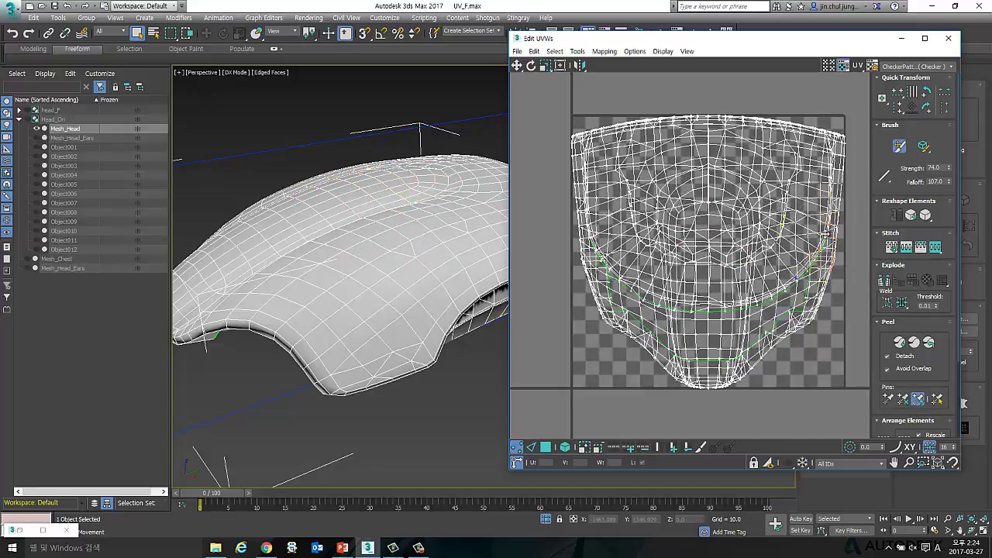
mouse_move(804, 205)
mouse_down()
mouse_move(825, 305)
mouse_move(802, 298)
mouse_move(811, 314)
mouse_move(749, 374)
mouse_move(683, 372)
mouse_move(613, 311)
mouse_move(596, 264)
mouse_move(574, 249)
mouse_move(597, 225)
mouse_move(585, 256)
mouse_up()
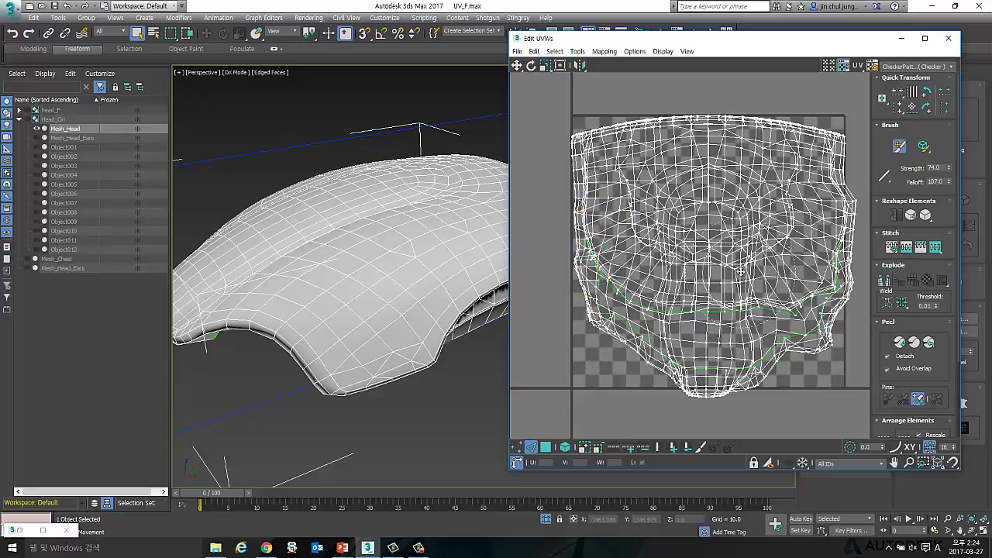
mouse_move(465, 310)
alt+middle_down()
mouse_move(411, 310)
mouse_move(469, 302)
alt+middle_up()
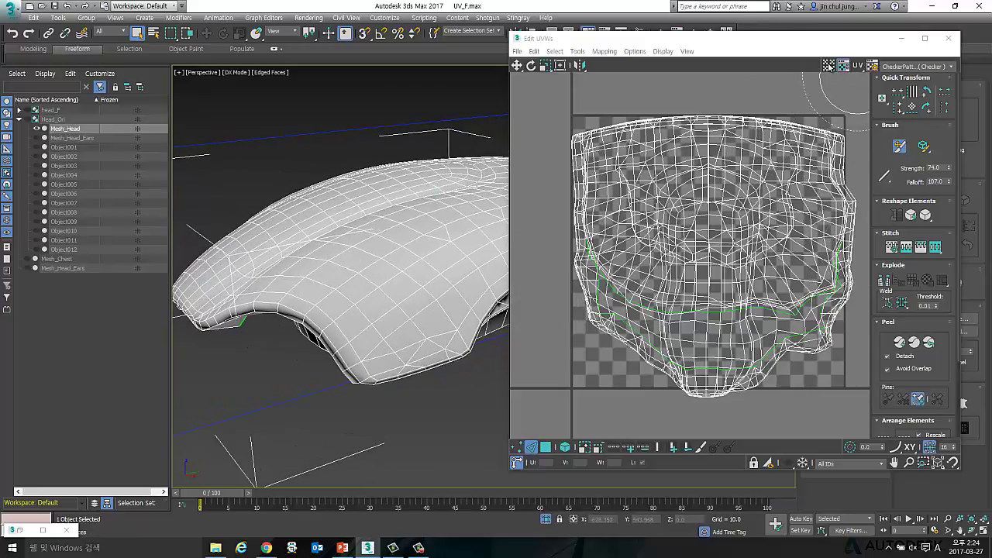
- Display the UV_Checker texture on the head mesh
click(905, 69)
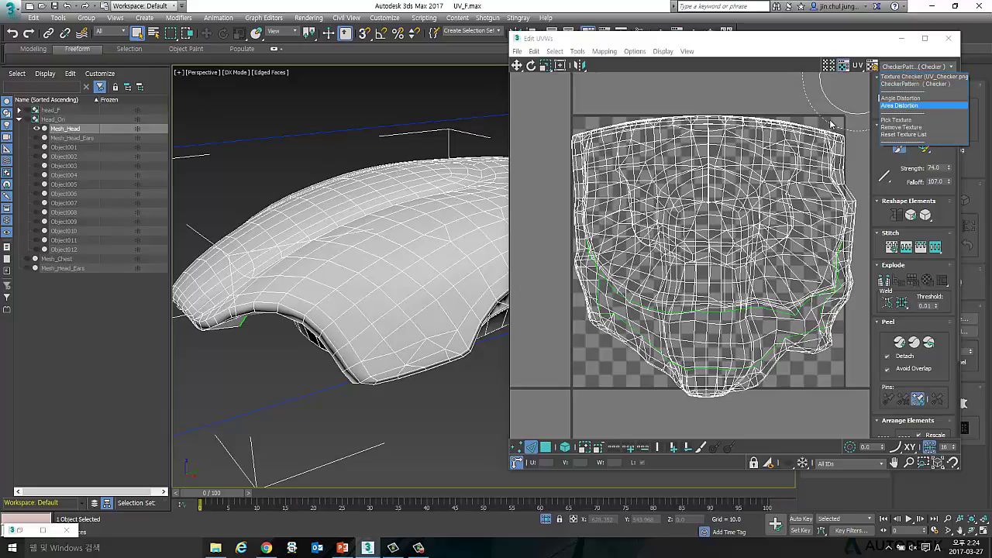
click(912, 76)
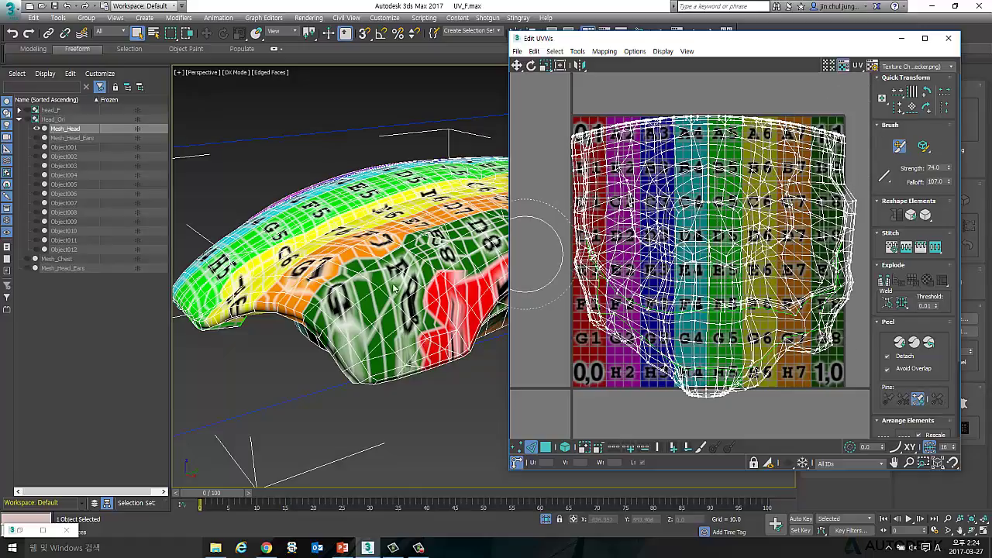
mouse_move(396, 289)
alt+middle_down()
mouse_move(367, 284)
mouse_move(415, 331)
mouse_move(450, 310)
alt+middle_up()
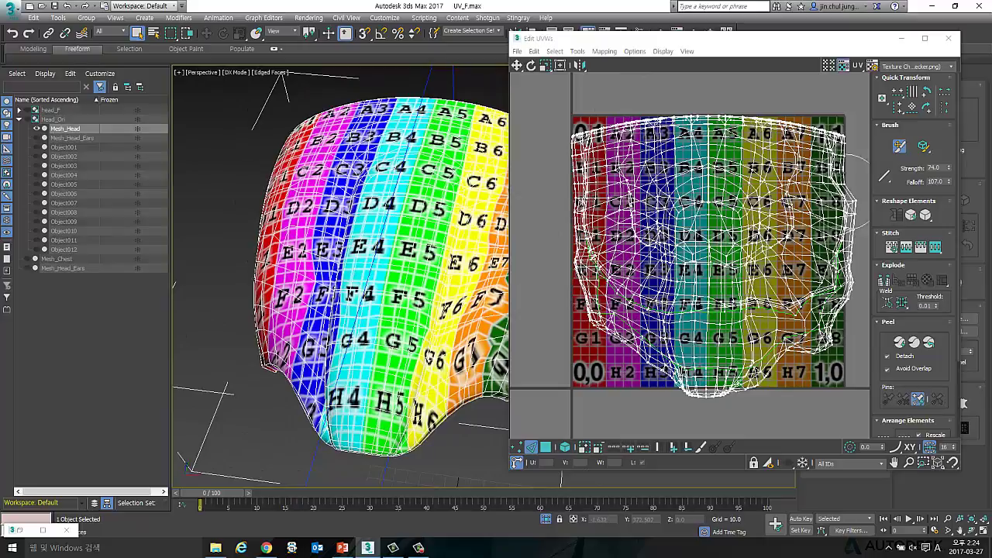
- Compare Angle Distortion and Area Distortion shading on the head, ending on Area Distortion
click(915, 67)
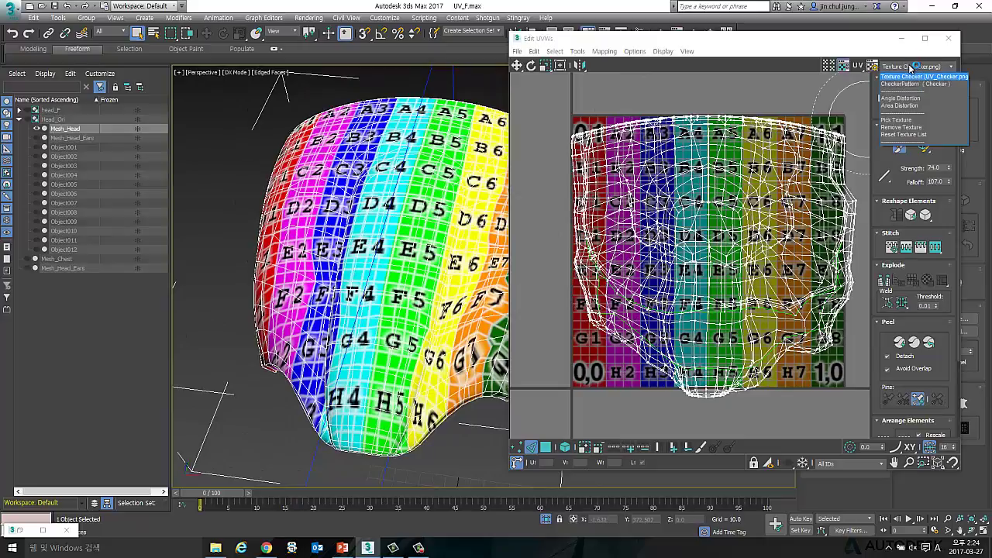
click(921, 102)
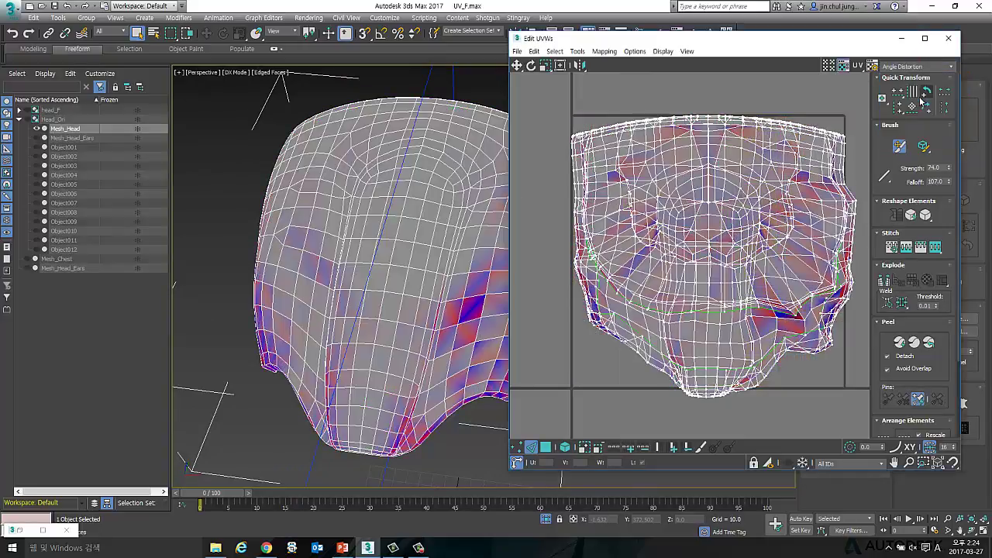
alt+middle_drag(411, 253, 497, 233)
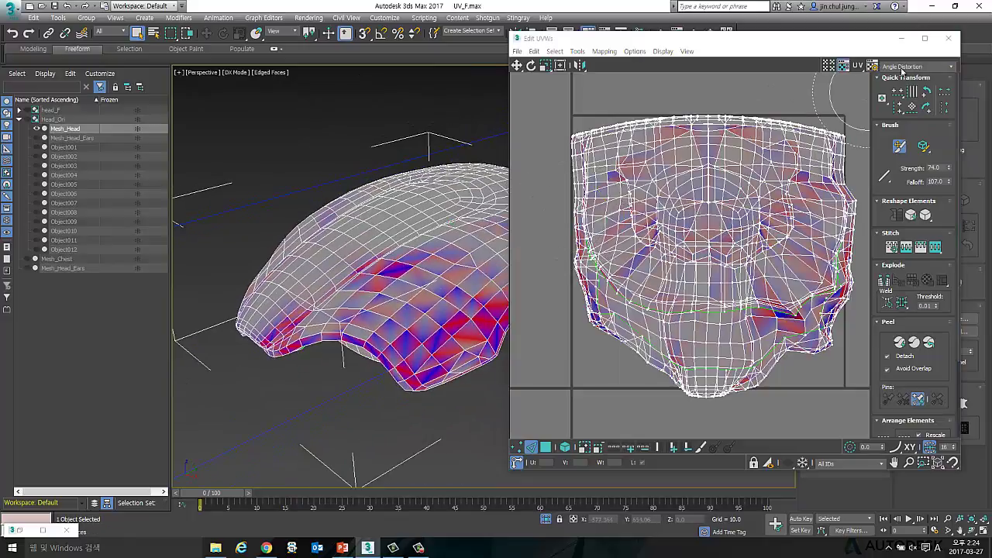
click(915, 66)
click(904, 111)
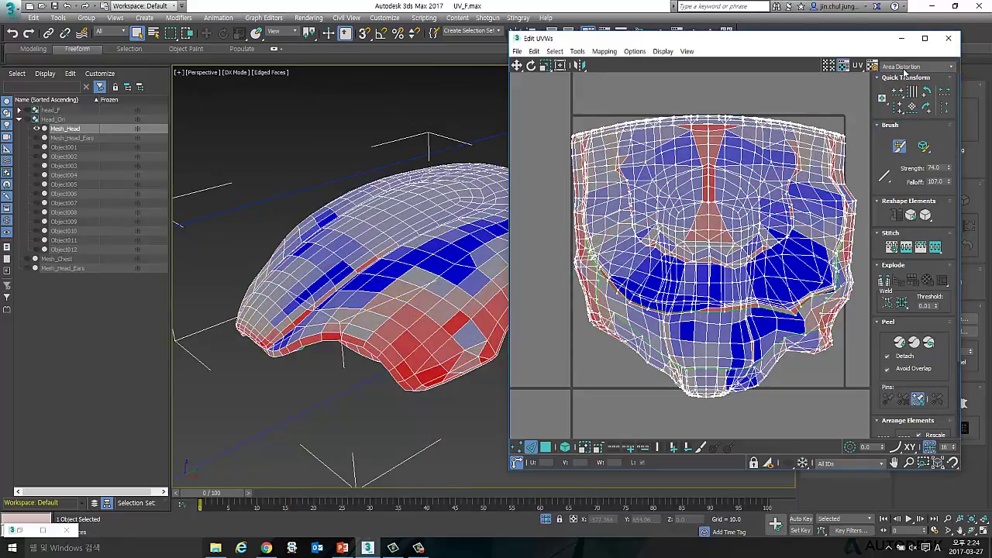
click(915, 67)
click(903, 102)
click(915, 67)
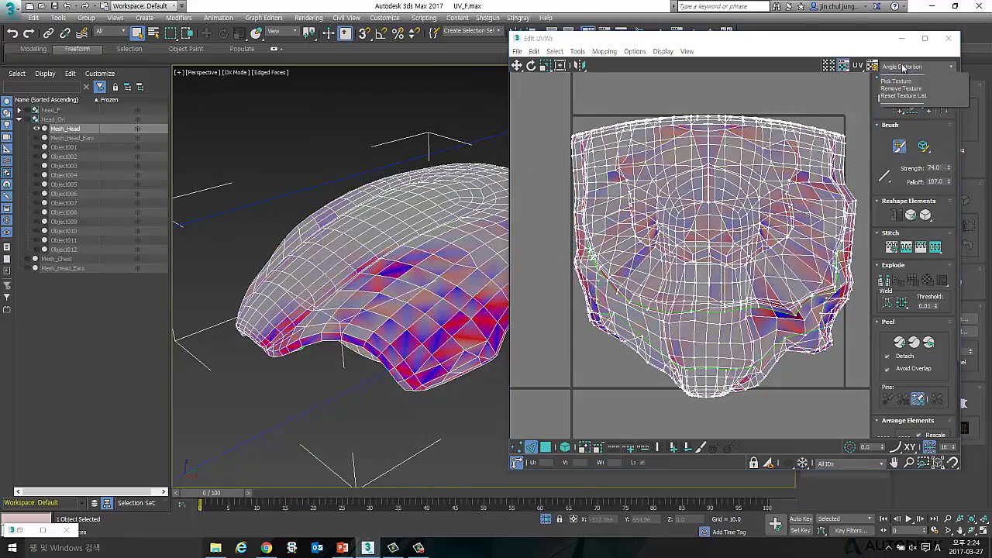
click(903, 111)
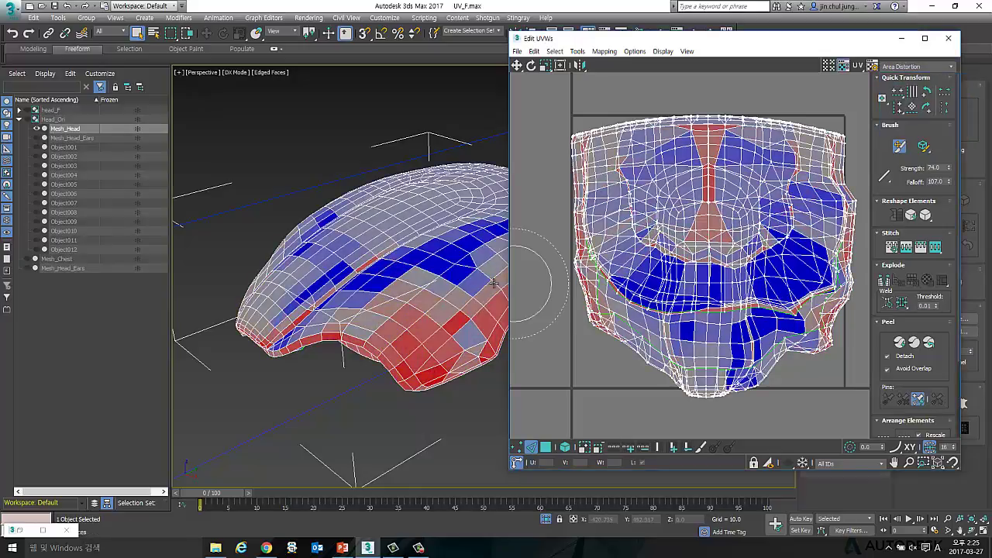
alt+middle_drag(494, 283, 367, 207)
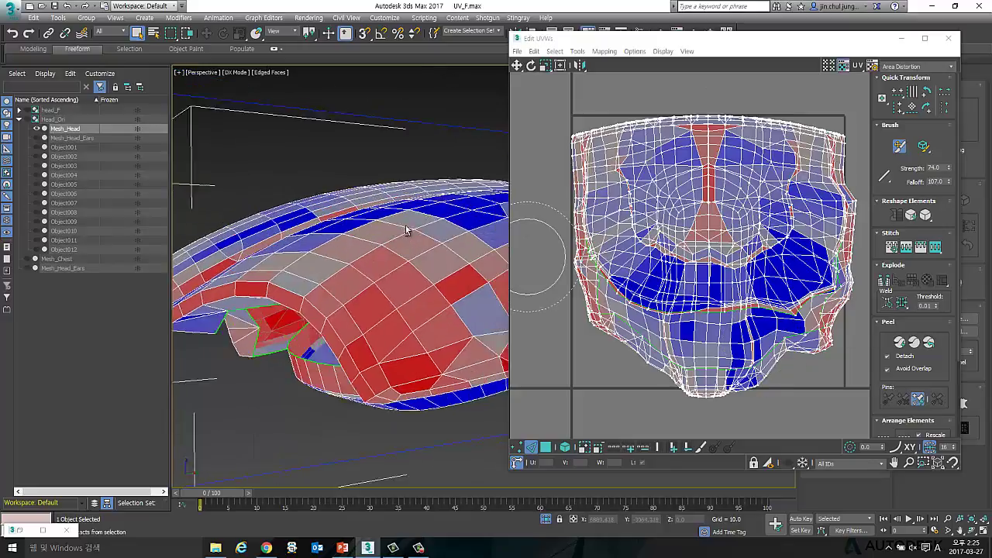
- Inspect the area distortion from several angles, then switch the display back to CheckerPattern
alt+middle_drag(403, 232, 372, 269)
alt+middle_drag(376, 307, 408, 150)
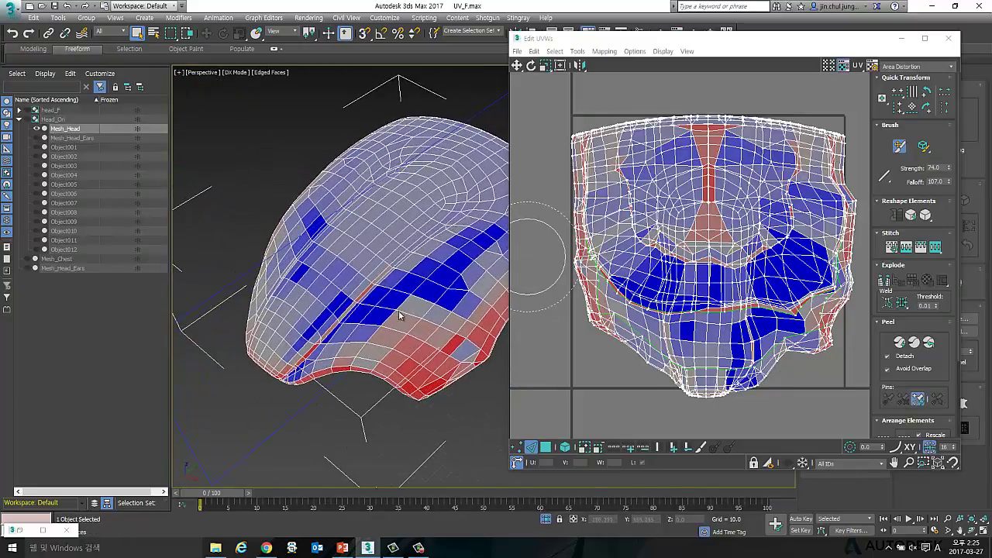
alt+middle_drag(448, 241, 473, 195)
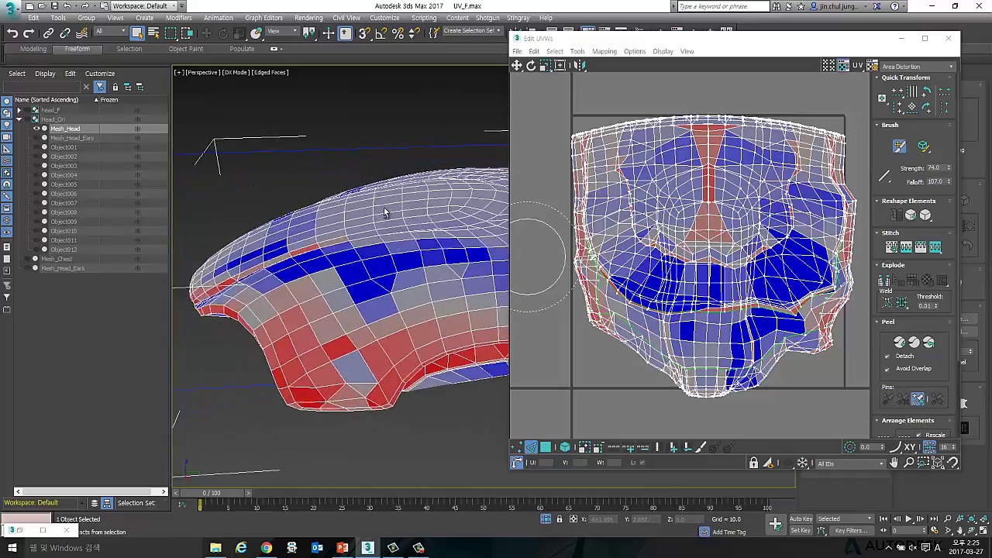
alt+middle_drag(418, 267, 979, 71)
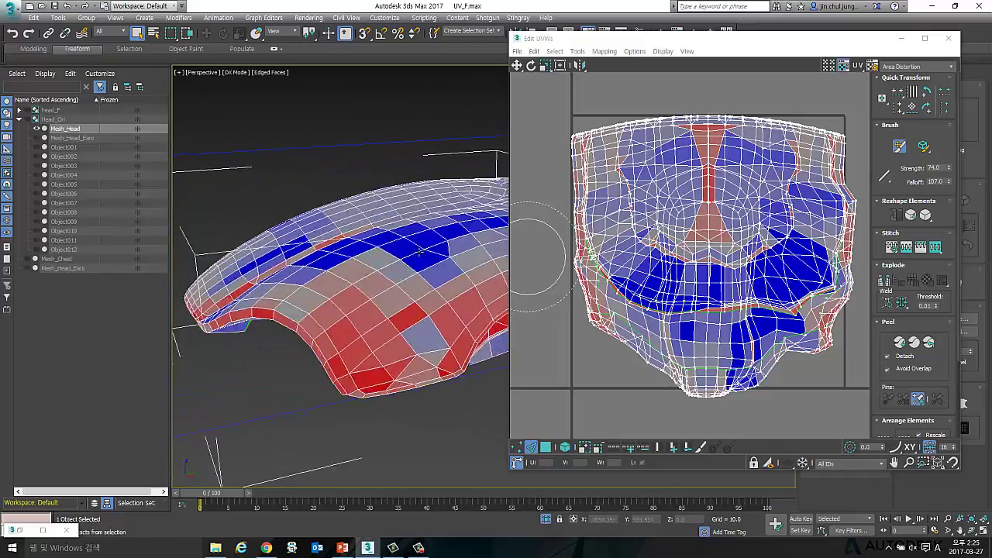
click(916, 68)
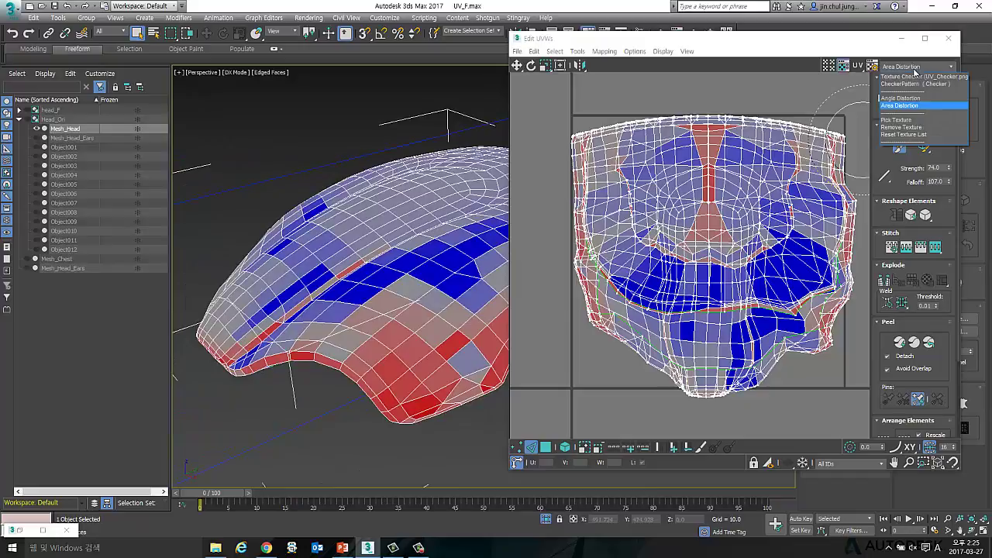
click(914, 85)
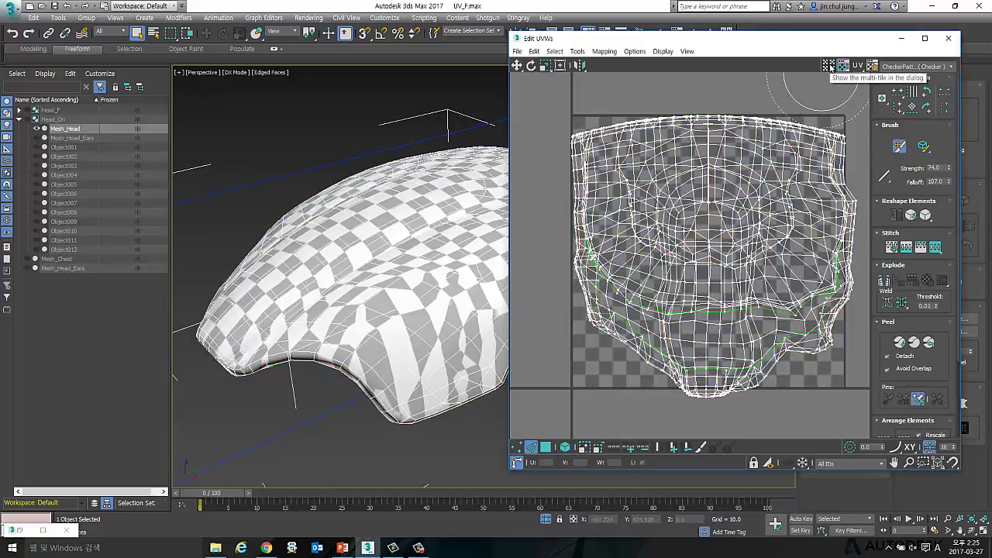
- Turn on Show Multi-tile and zoom out to see the surrounding UV tiles
click(829, 66)
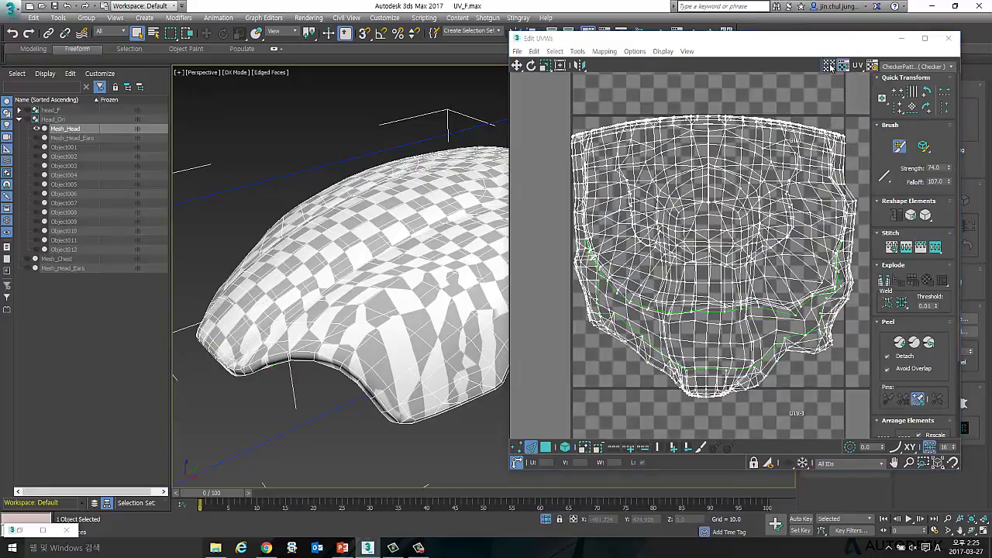
scroll(781, 189, down, 3)
scroll(779, 187, down, 3)
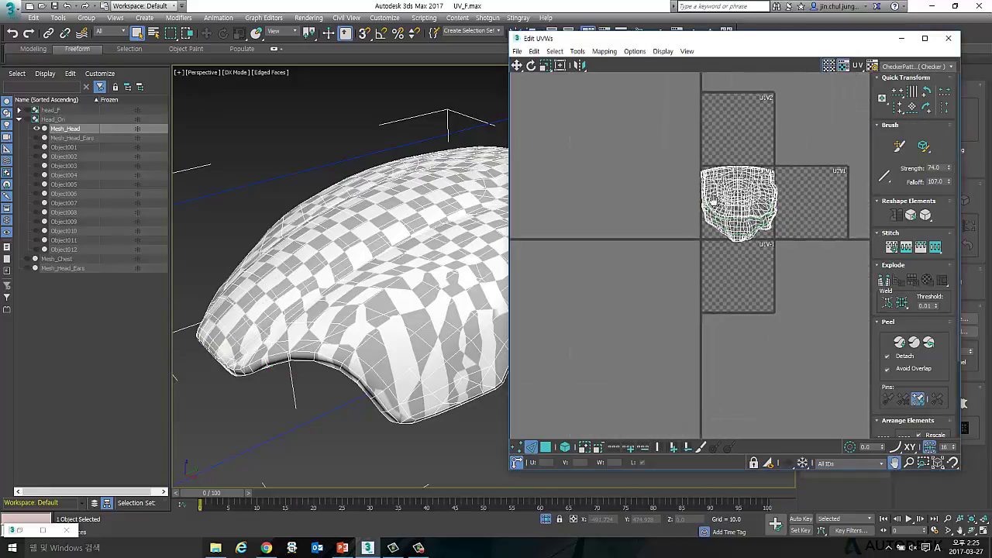
middle_drag(737, 162, 631, 225)
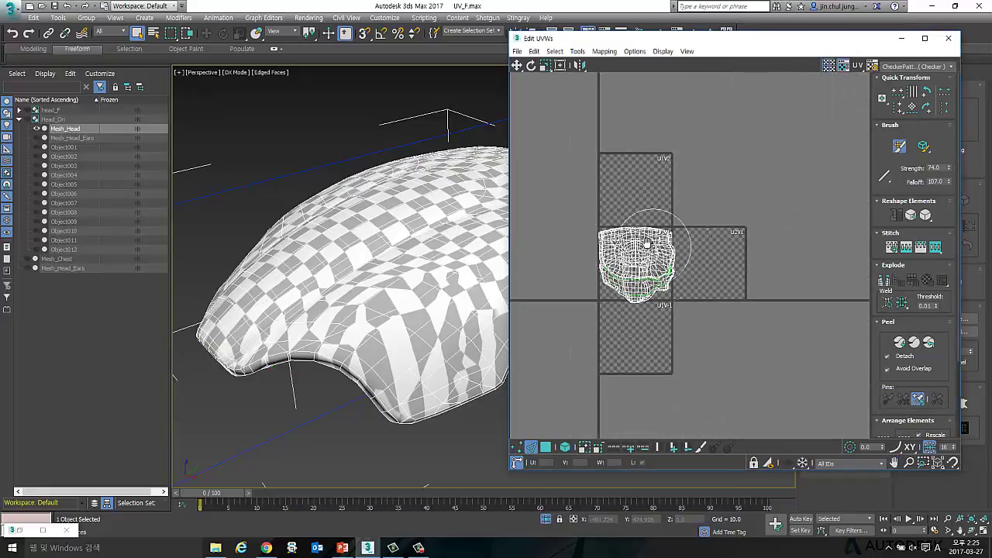
- Select the whole UV island, drag it around, and settle it inside the U1V1 tile
click(518, 65)
drag(581, 203, 713, 348)
scroll(644, 279, up, 3)
mouse_move(643, 279)
mouse_down()
mouse_move(695, 227)
mouse_move(656, 250)
mouse_up()
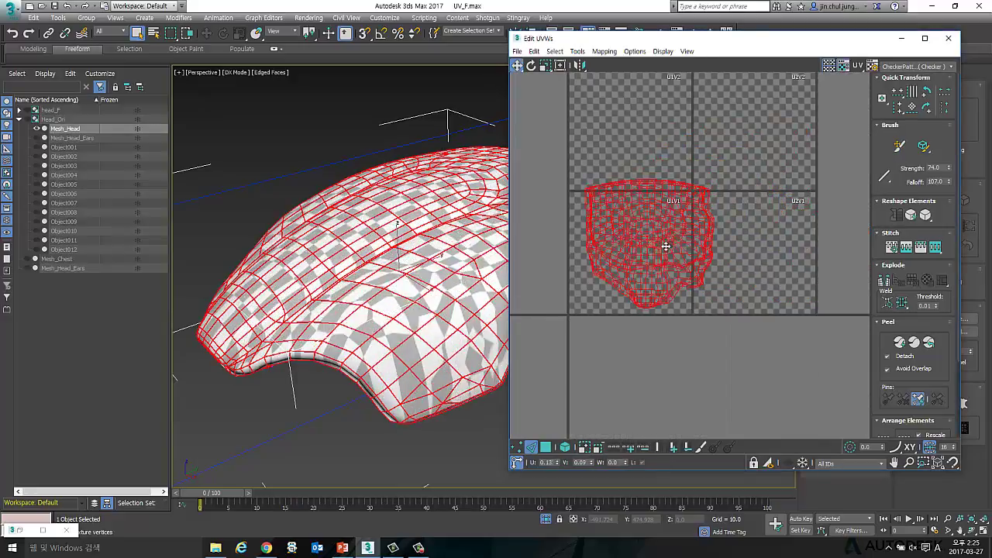
mouse_move(655, 249)
mouse_down()
mouse_move(731, 226)
mouse_move(720, 170)
mouse_move(644, 264)
mouse_move(648, 256)
mouse_up()
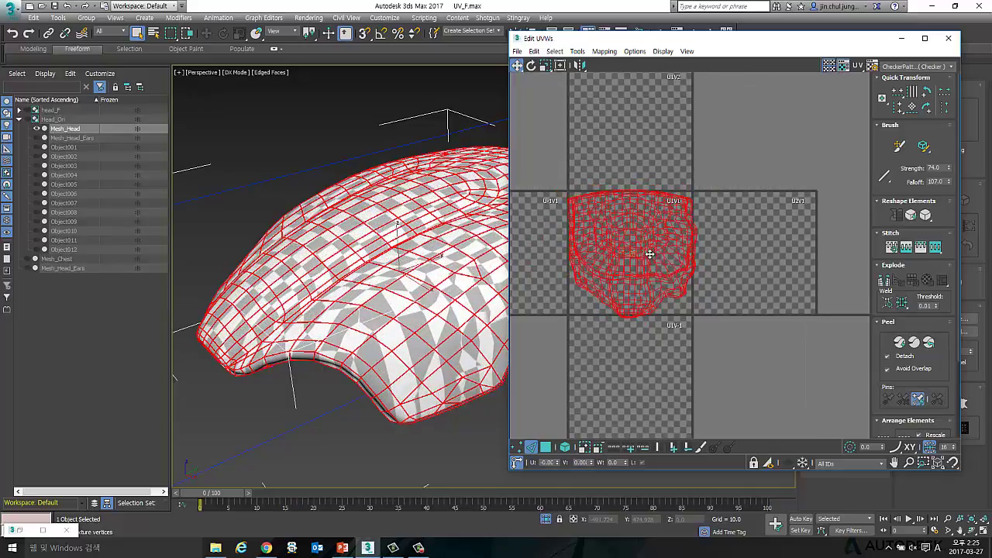
scroll(650, 261, down, 2)
scroll(650, 261, up, 2)
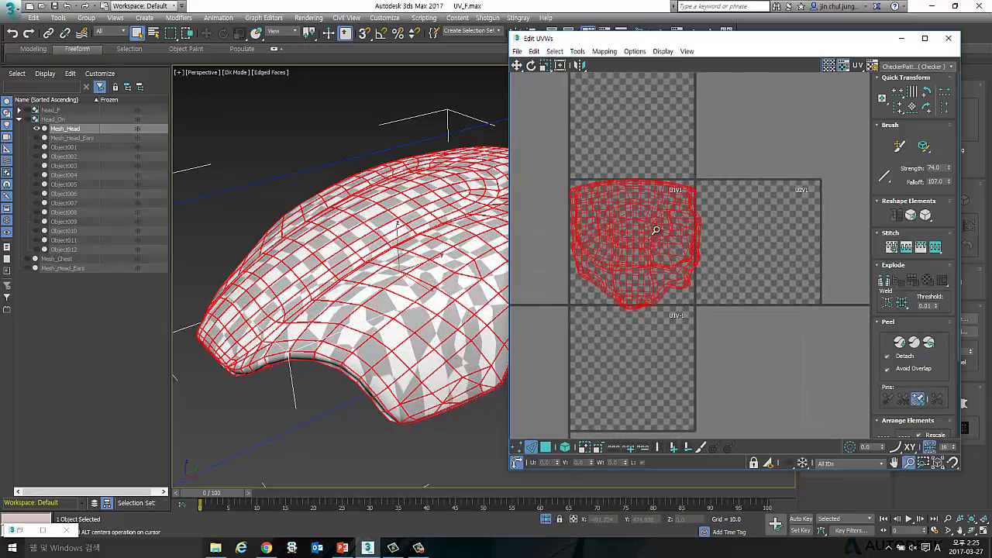
scroll(656, 224, up, 1)
mouse_move(638, 255)
mouse_down()
mouse_move(741, 234)
mouse_move(825, 153)
mouse_move(676, 251)
mouse_move(660, 216)
mouse_up()
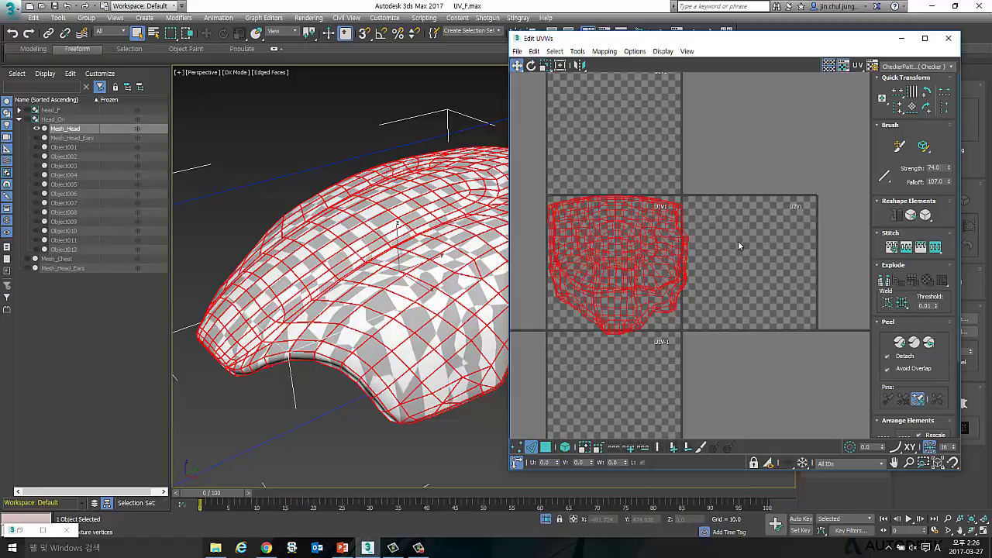
- Select a patch of faces on the side of the head and display only the selected polygons
click(395, 458)
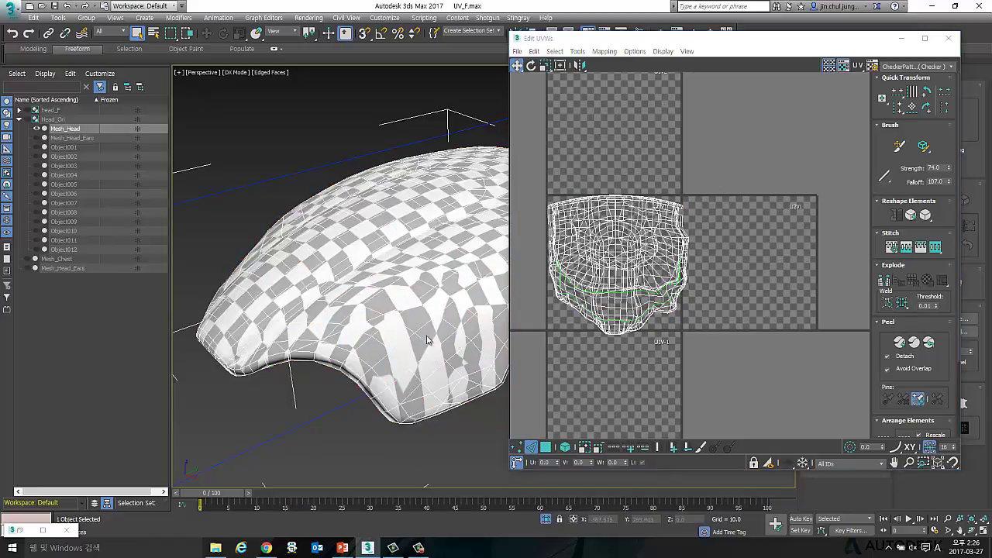
click(550, 449)
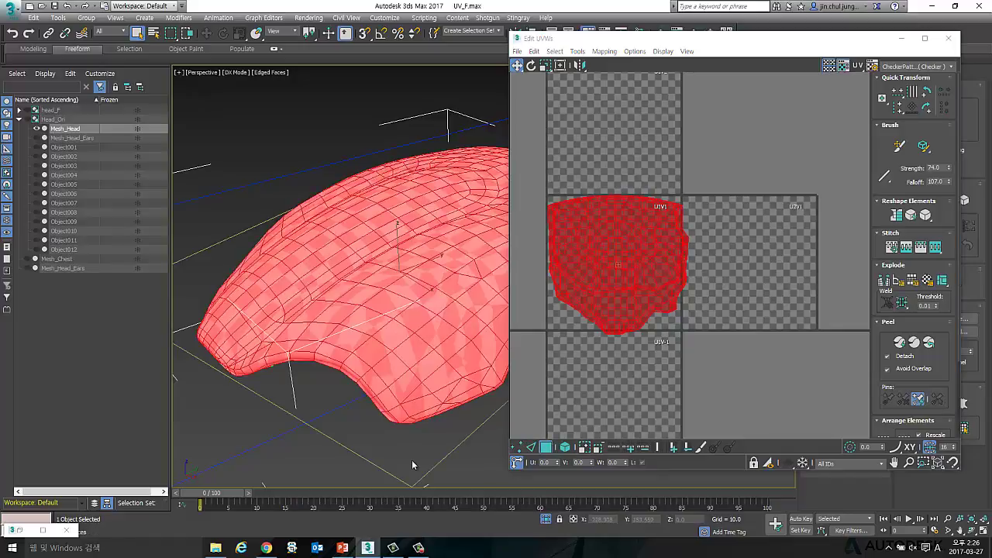
click(410, 318)
ctrl+click(388, 300)
ctrl+click(419, 296)
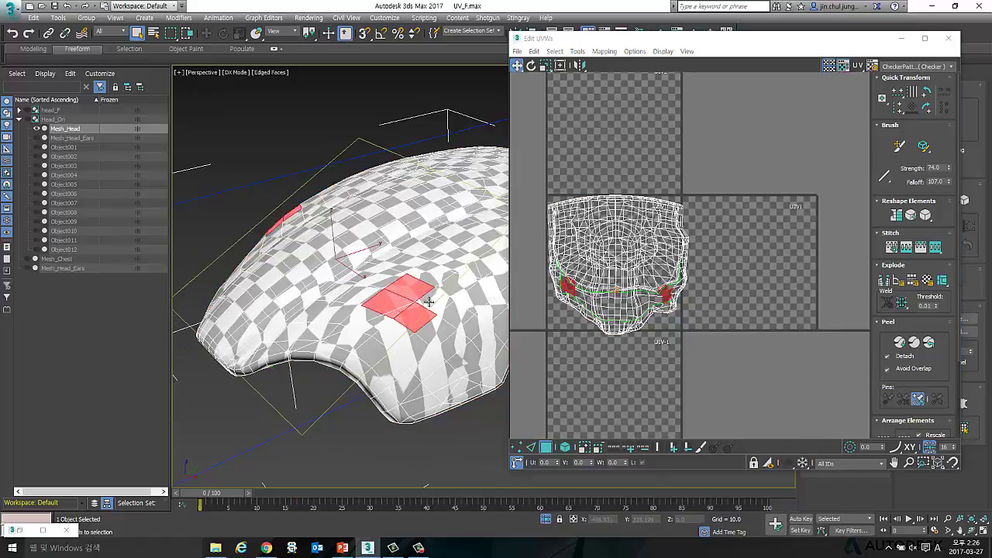
ctrl+click(436, 300)
ctrl+click(459, 286)
ctrl+click(431, 273)
ctrl+click(458, 260)
ctrl+click(461, 267)
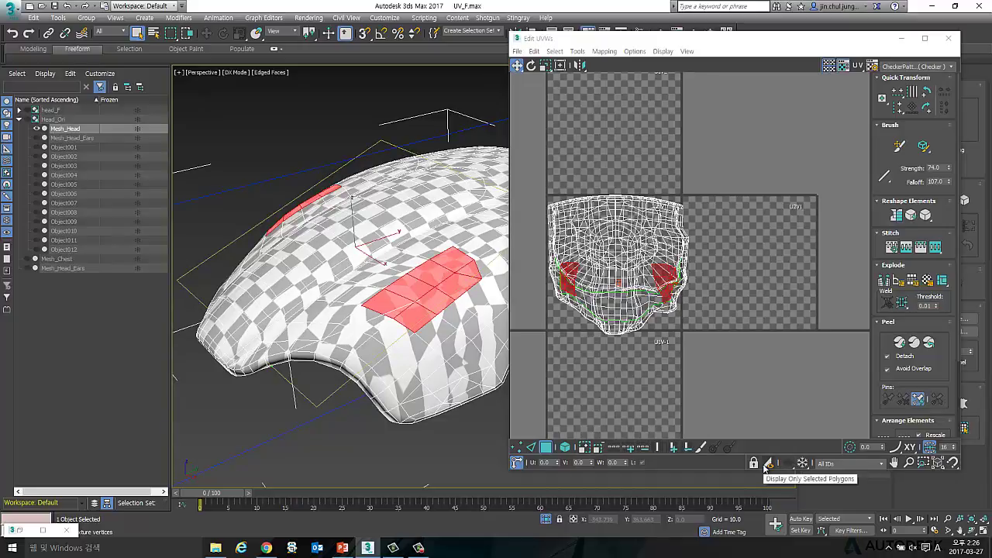
click(768, 464)
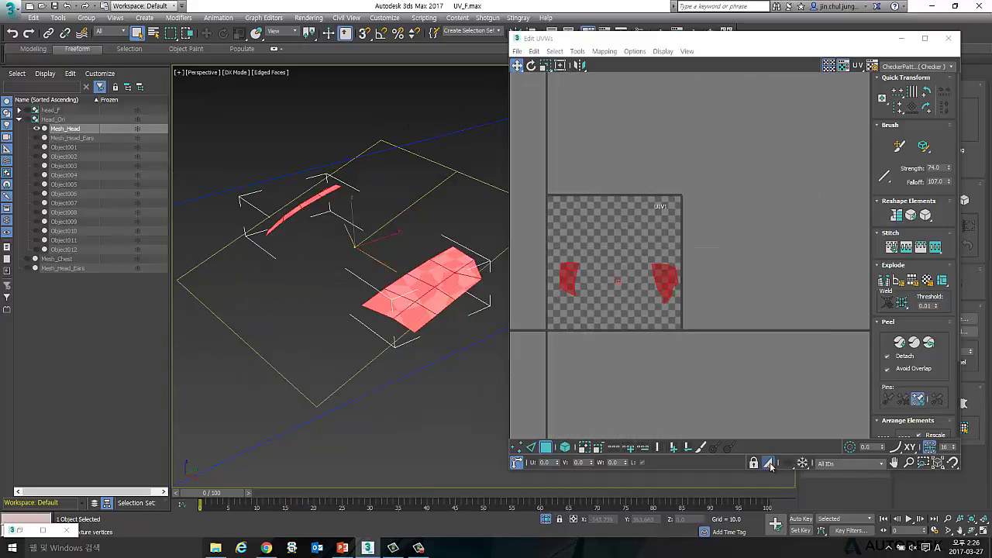
- Orbit around the isolated face patch, reselecting all of its visible faces with Ctrl+A
mouse_move(340, 188)
alt+middle_down()
mouse_move(416, 190)
mouse_move(386, 187)
mouse_move(387, 208)
mouse_move(399, 210)
mouse_move(392, 261)
alt+middle_up()
scroll(390, 241, up, 3)
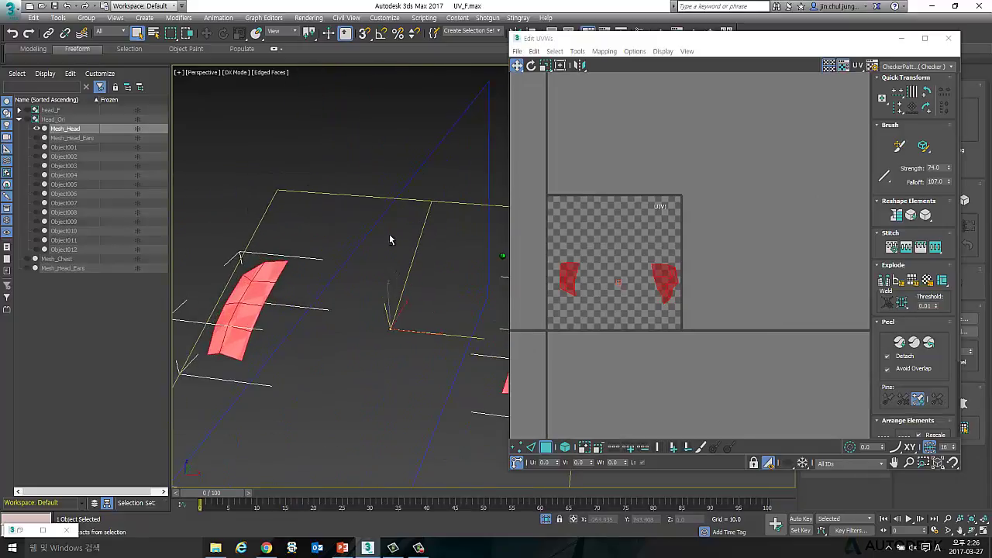
click(352, 198)
mouse_move(310, 264)
alt+middle_down()
mouse_move(359, 200)
mouse_move(334, 237)
alt+middle_up()
key(ctrl+a)
click(331, 386)
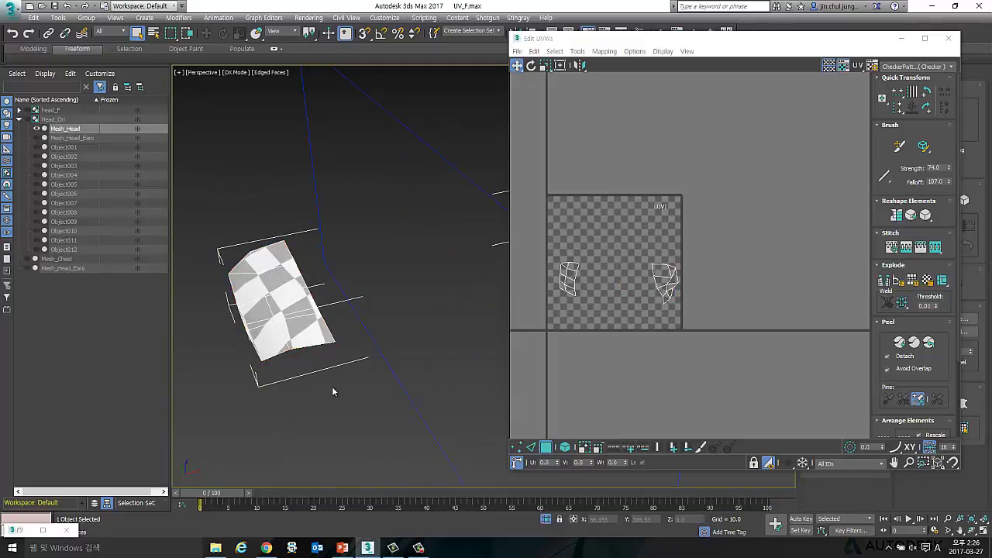
key(ctrl+a)
mouse_move(245, 248)
alt+middle_down()
mouse_move(310, 255)
mouse_move(248, 222)
mouse_move(355, 222)
mouse_move(362, 250)
mouse_move(325, 232)
mouse_move(403, 256)
alt+middle_up()
click(483, 305)
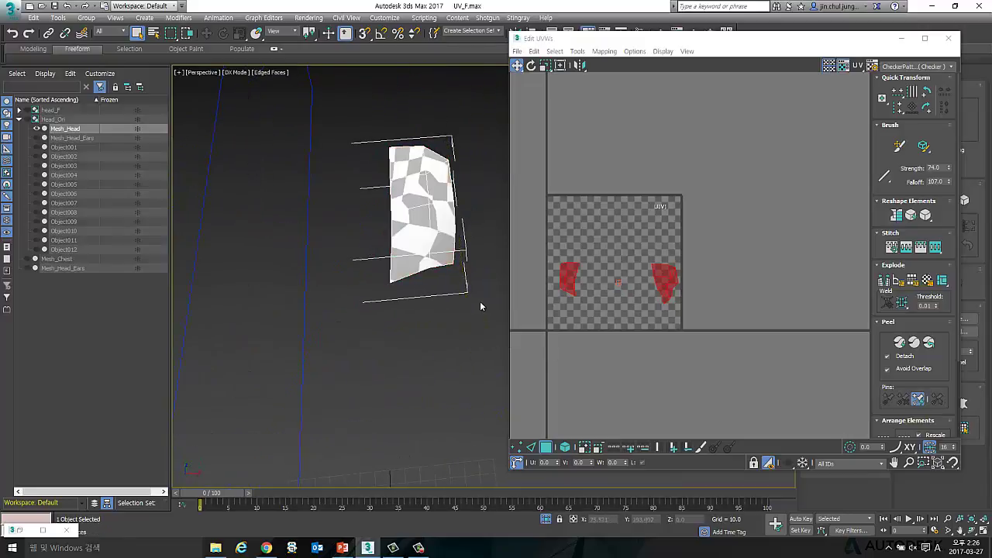
key(ctrl+a)
mouse_move(362, 116)
alt+middle_down()
mouse_move(342, 233)
mouse_move(364, 248)
alt+middle_up()
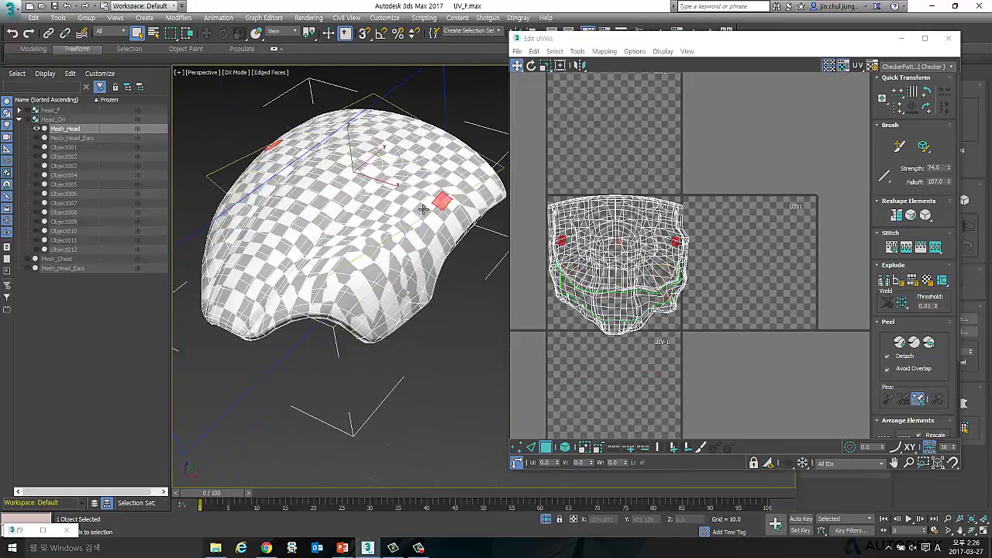
- Add neighbouring faces on the head's side and isolate them, viewed from above
ctrl+click(424, 209)
ctrl+click(435, 227)
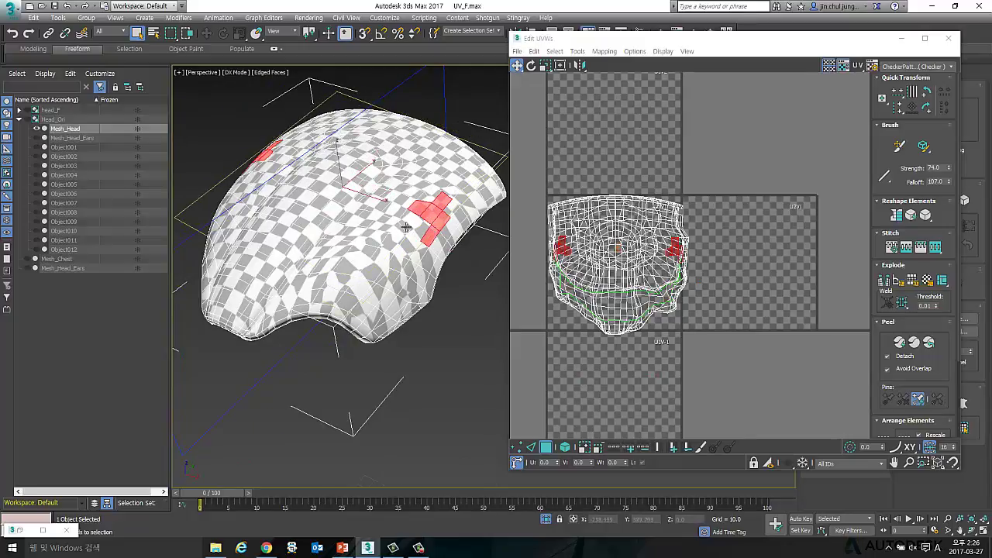
ctrl+click(411, 226)
ctrl+click(407, 227)
ctrl+click(406, 228)
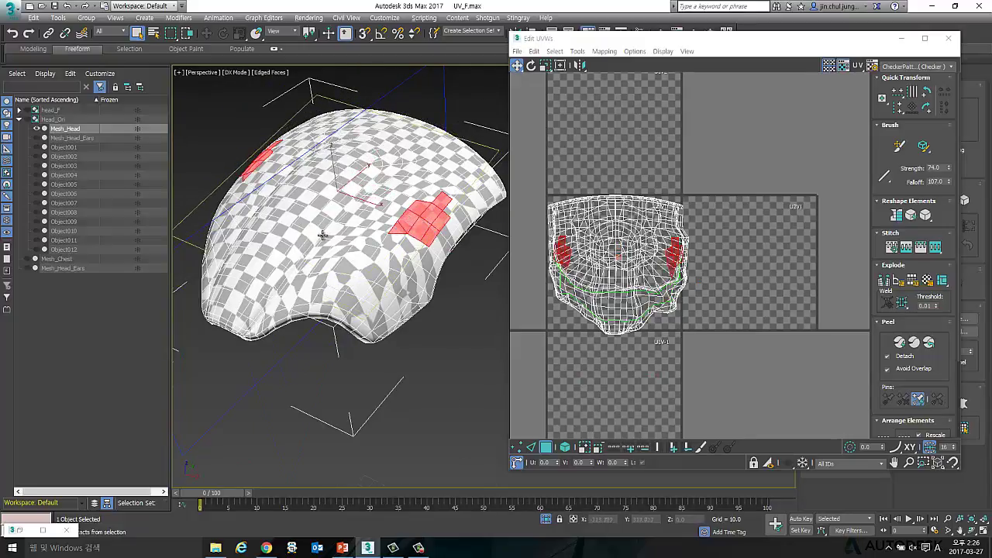
click(769, 464)
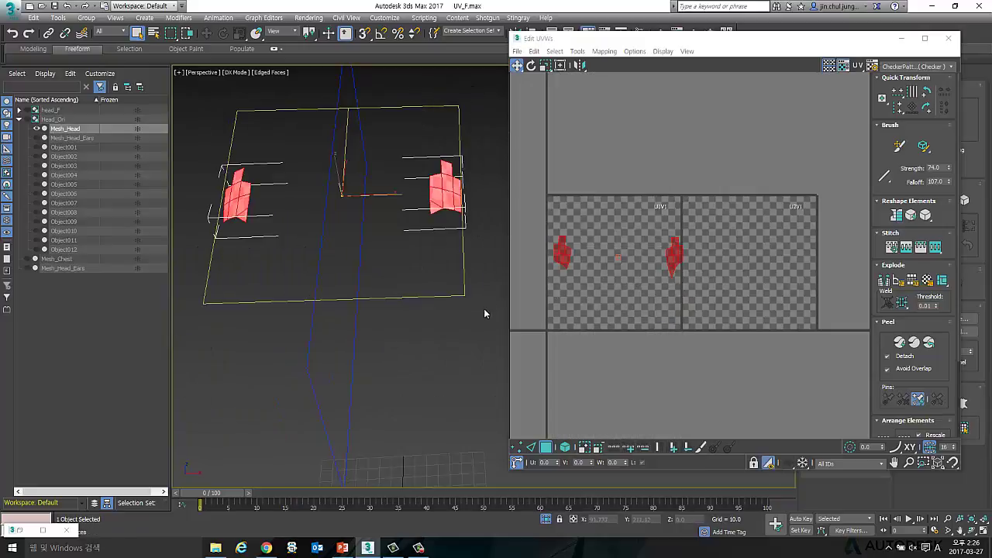
mouse_move(485, 312)
alt+middle_down()
mouse_move(322, 219)
mouse_move(398, 281)
mouse_move(402, 239)
mouse_move(378, 274)
mouse_move(302, 310)
mouse_move(287, 300)
mouse_move(307, 410)
mouse_move(400, 253)
mouse_move(372, 237)
mouse_move(388, 233)
alt+middle_up()
- Deselect the head faces, reposition the Edit UVWs window, and clear the UV island selection
click(307, 409)
drag(702, 38, 724, 27)
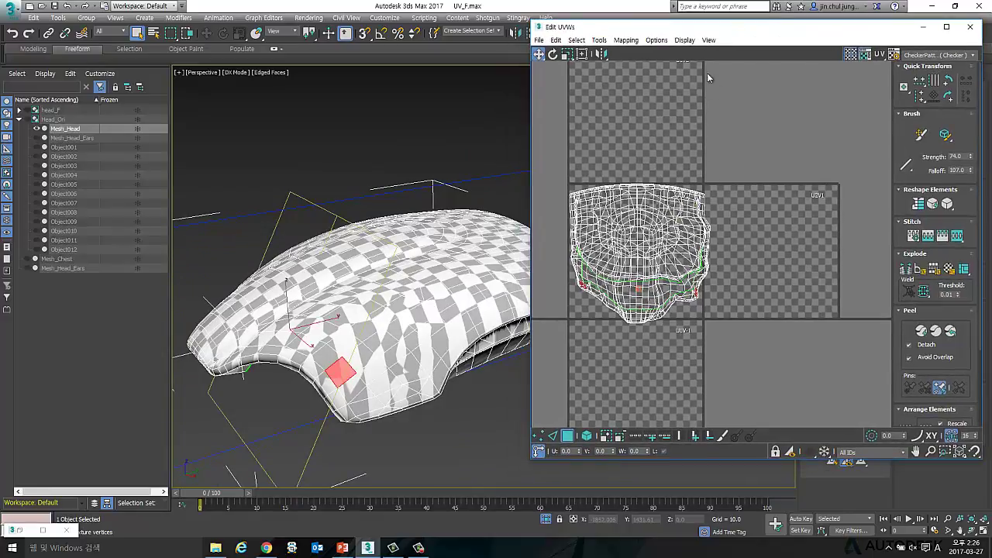
drag(773, 29, 768, 27)
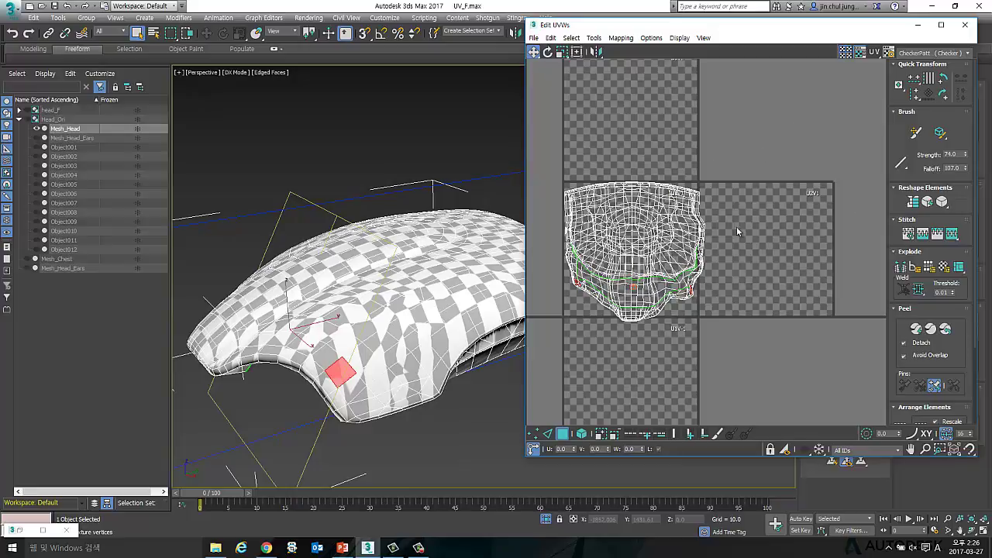
drag(763, 147, 565, 328)
mouse_move(357, 279)
alt+middle_down()
mouse_move(343, 261)
mouse_move(352, 246)
mouse_move(317, 256)
mouse_move(392, 147)
mouse_move(383, 178)
mouse_move(442, 309)
alt+middle_up()
click(488, 414)
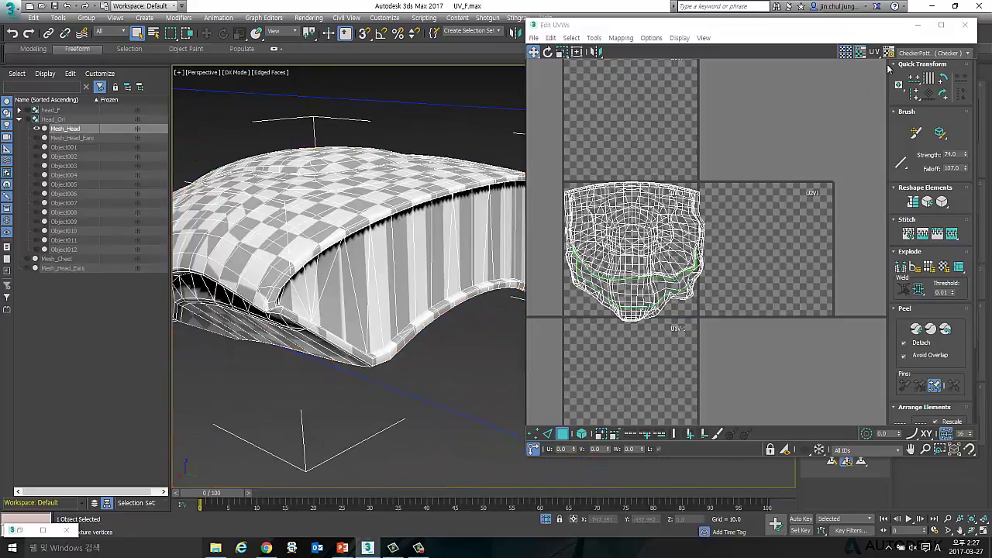
drag(879, 33, 880, 37)
scroll(597, 264, up, 3)
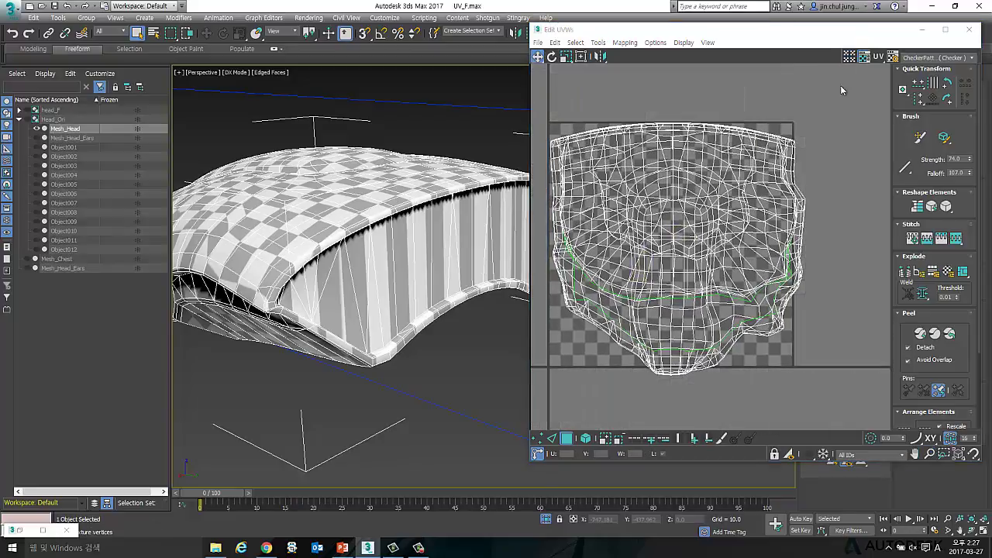
- Select the edge loop around the head cap's inner rim in Edge mode
drag(770, 29, 766, 351)
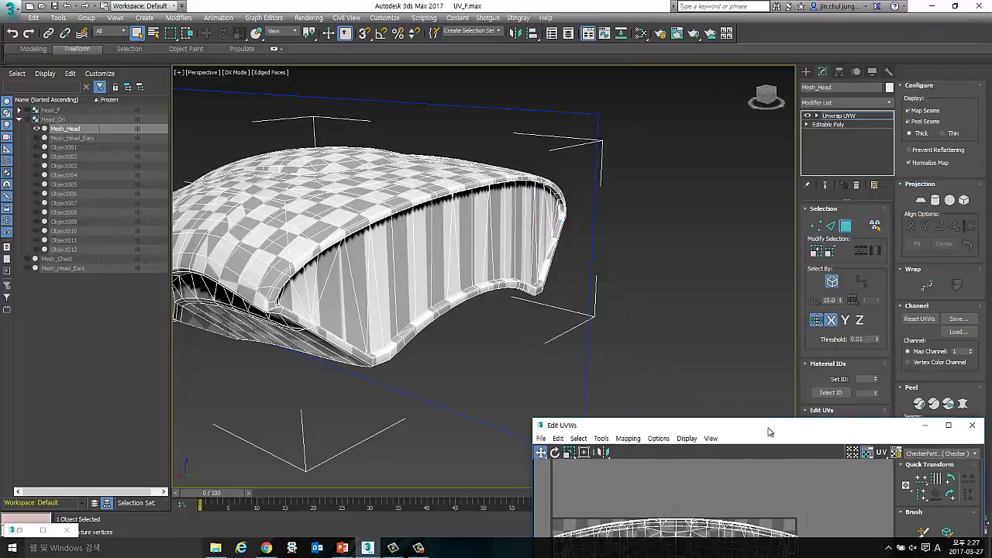
scroll(541, 225, up, 4)
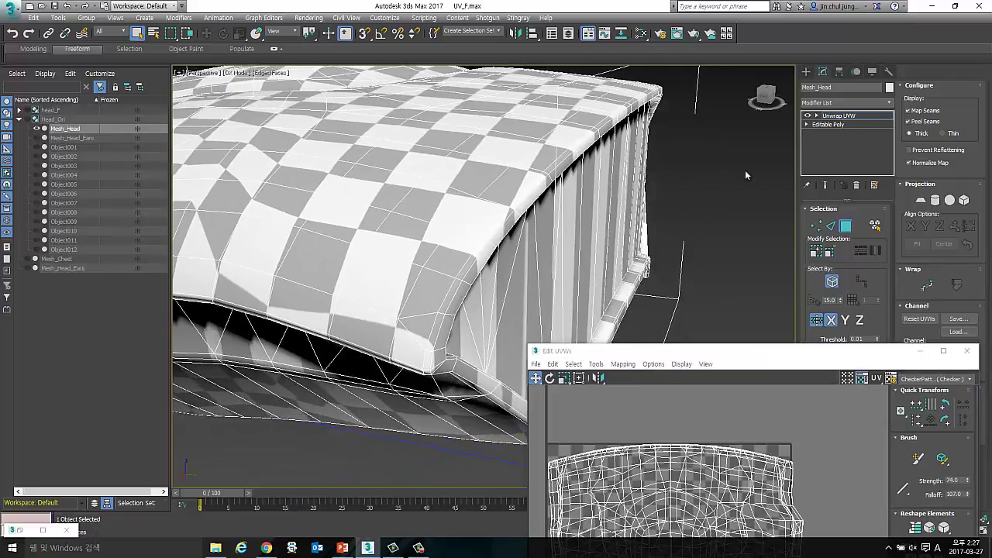
click(832, 228)
double_click(559, 162)
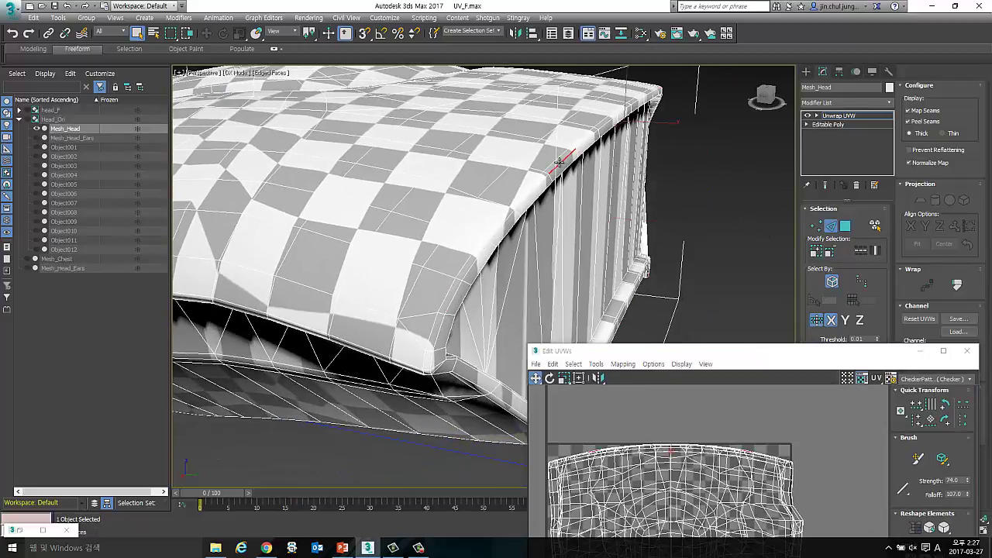
mouse_move(559, 161)
alt+middle_down()
mouse_move(507, 182)
mouse_move(566, 220)
mouse_move(607, 208)
mouse_move(654, 215)
mouse_move(717, 189)
alt+middle_up()
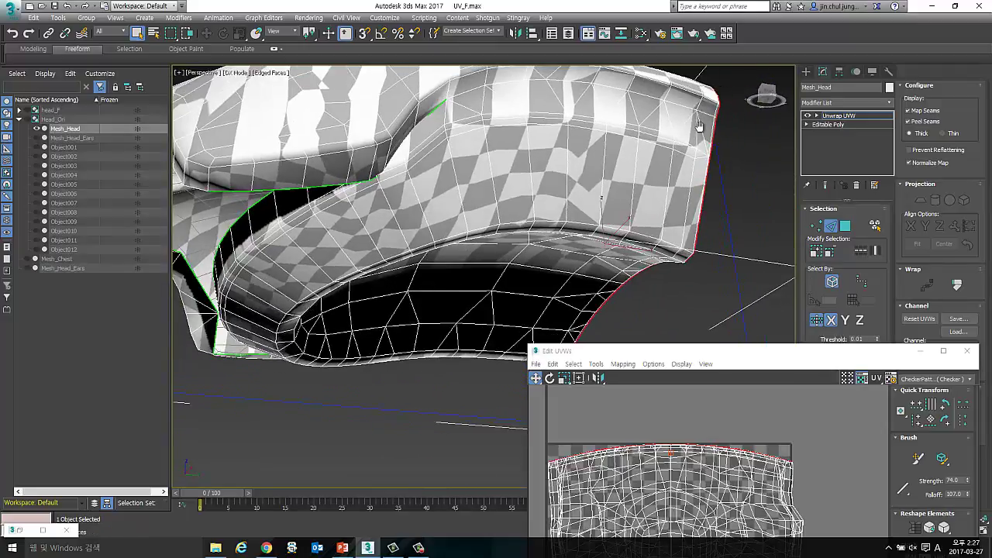
alt+middle_drag(699, 126, 712, 139)
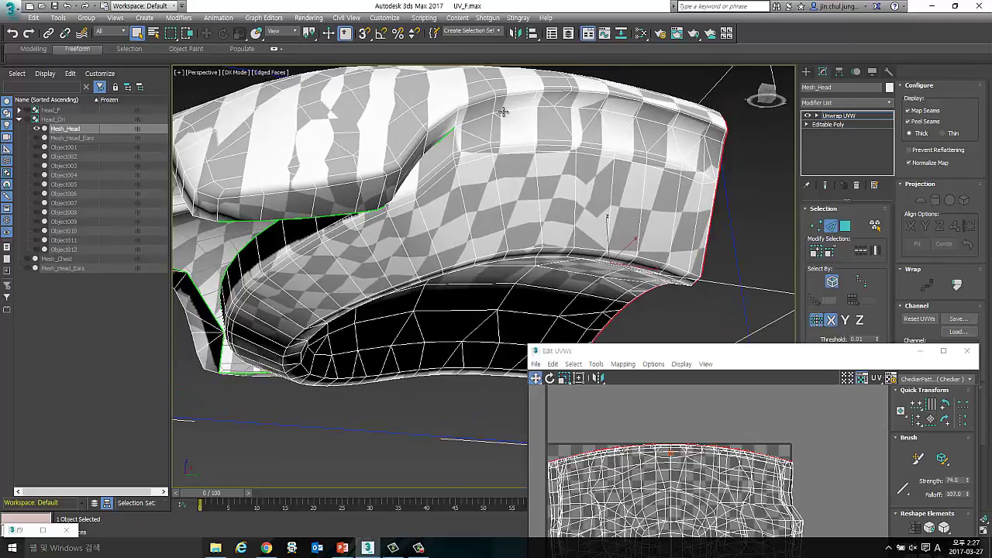
scroll(751, 142, down, 5)
alt+middle_drag(751, 142, 603, 259)
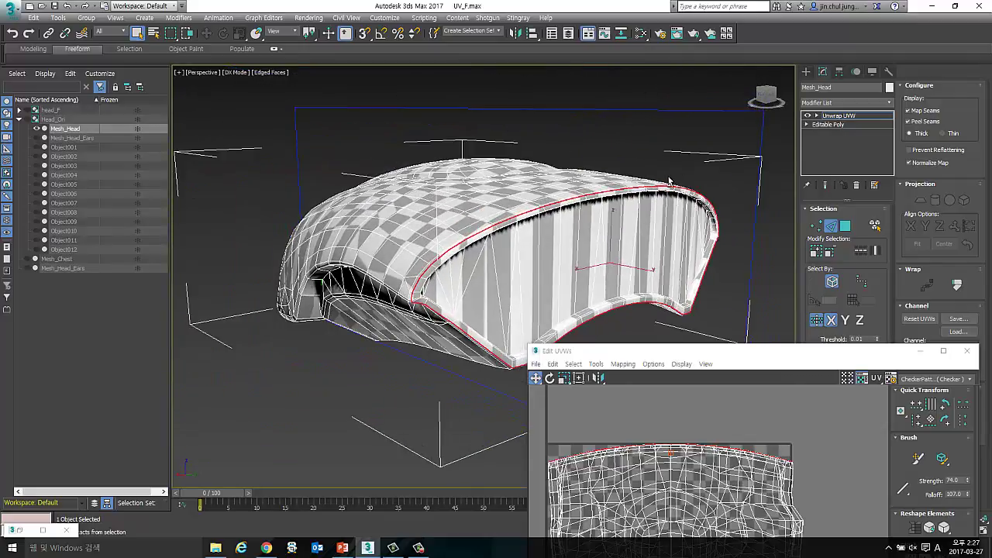
drag(736, 361, 602, 408)
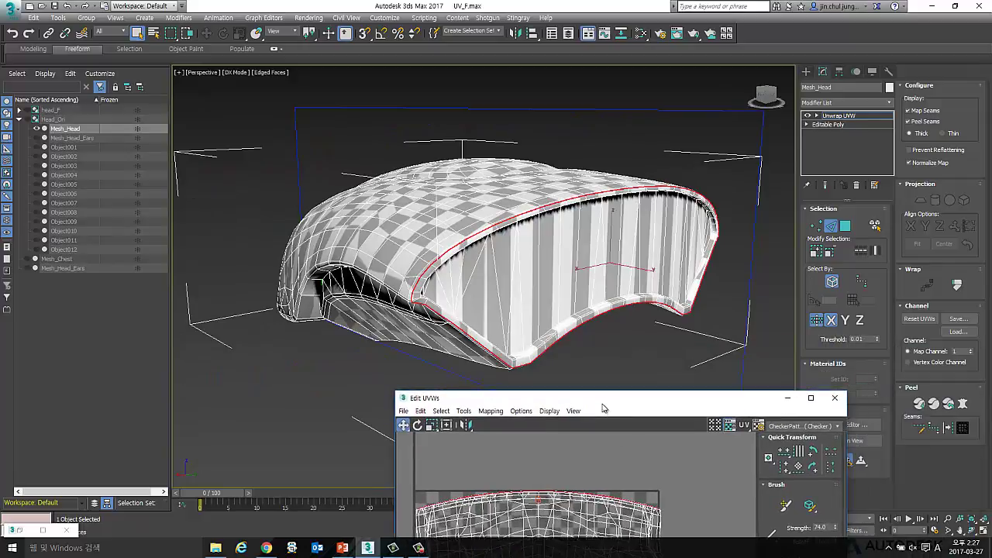
mouse_move(557, 260)
alt+middle_down()
mouse_move(534, 228)
mouse_move(594, 228)
mouse_move(594, 213)
mouse_move(627, 212)
alt+middle_up()
drag(773, 393, 621, 405)
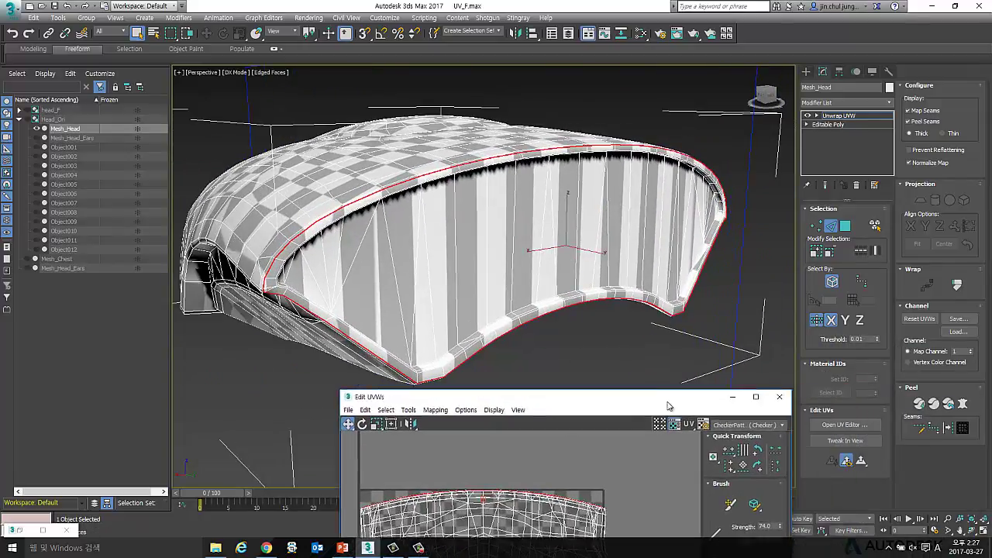
- Convert the selected rim edge loop into UV seams
click(950, 430)
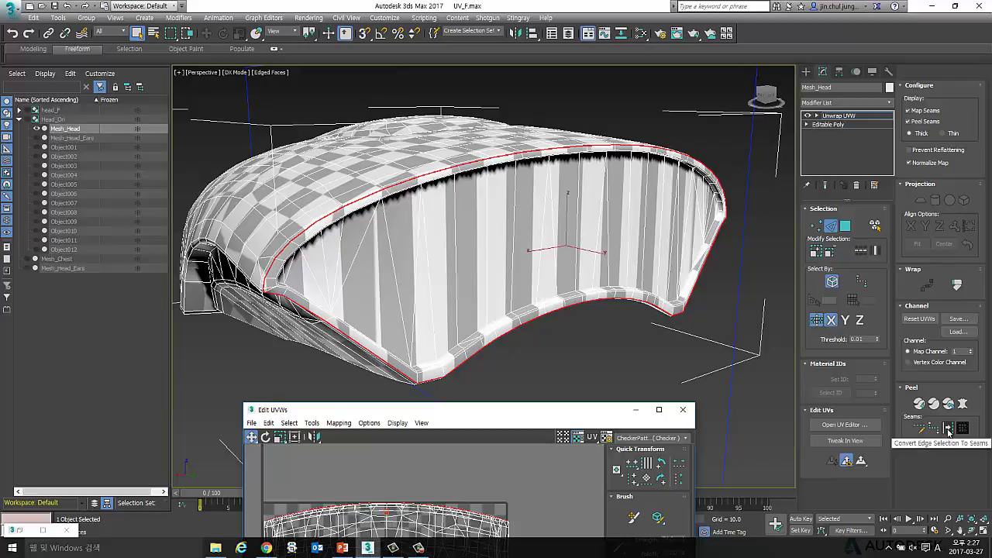
click(949, 431)
alt+middle_drag(441, 149, 496, 156)
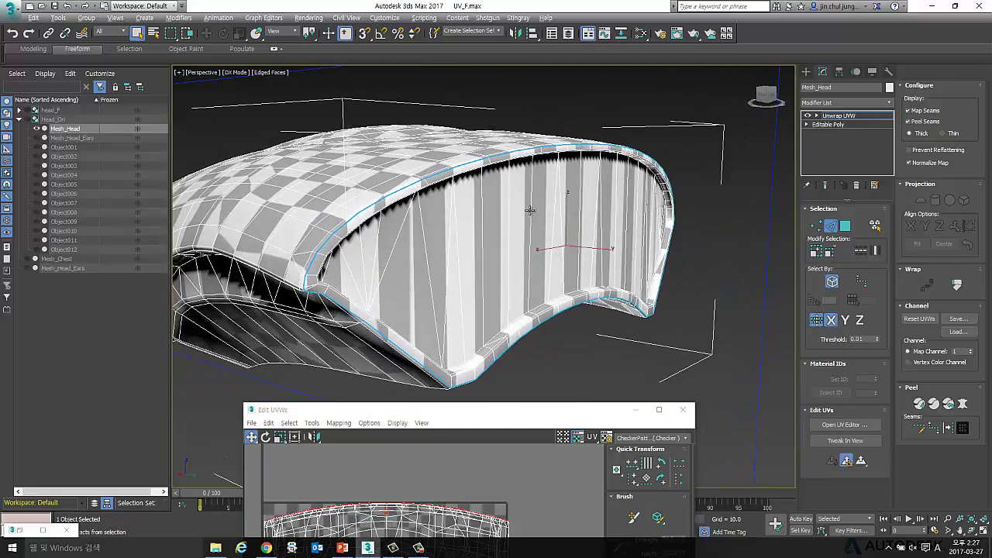
- In Polygon mode, select a single face strip on the cap's inner wall
scroll(631, 243, up, 5)
mouse_move(592, 204)
alt+middle_down()
mouse_move(548, 215)
mouse_move(672, 194)
alt+middle_up()
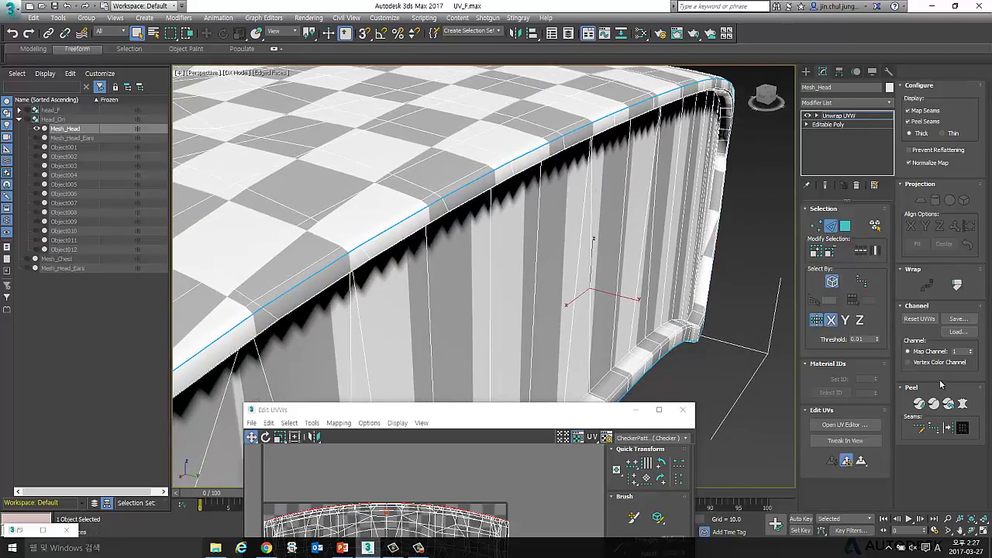
click(846, 225)
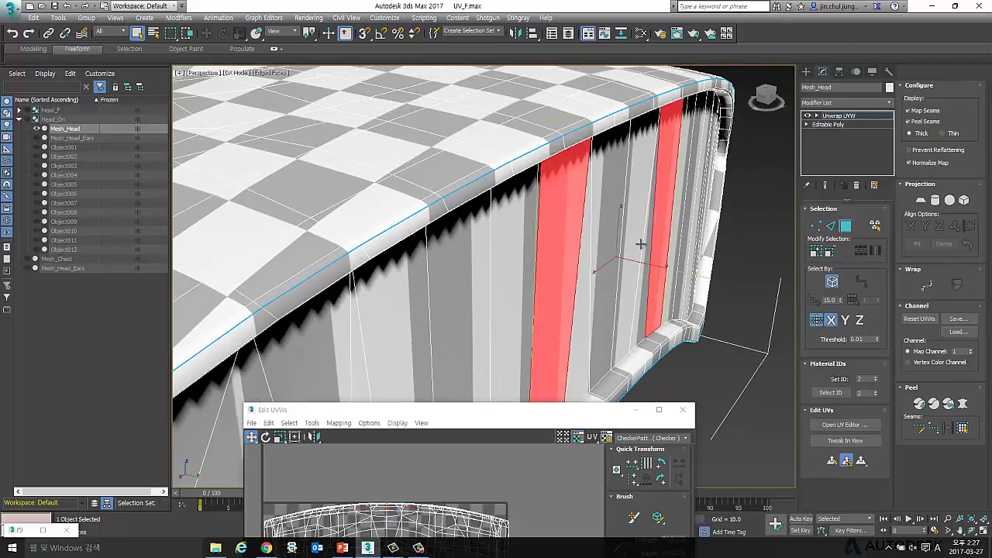
alt+middle_drag(643, 244, 627, 239)
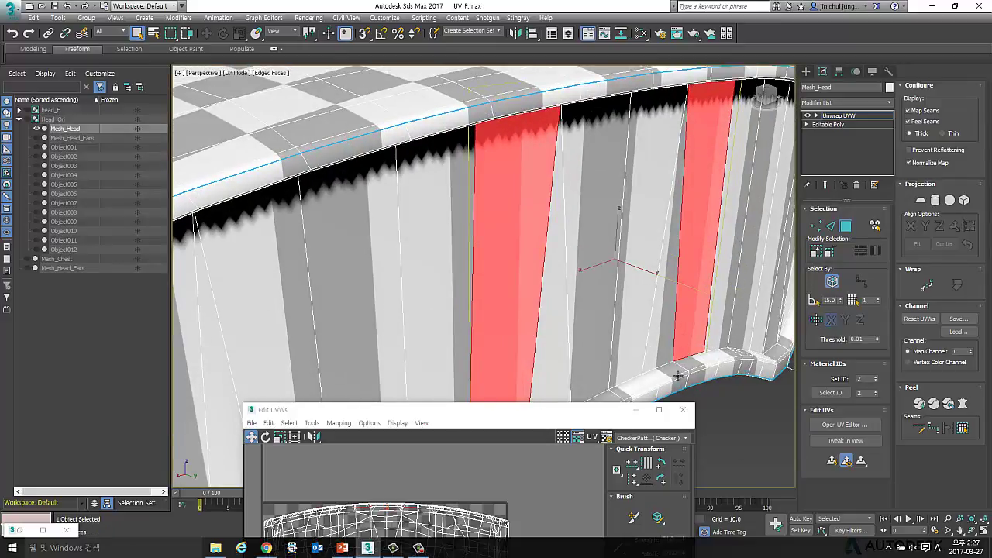
click(638, 313)
click(591, 264)
alt+middle_drag(594, 248, 606, 233)
scroll(606, 234, down, 5)
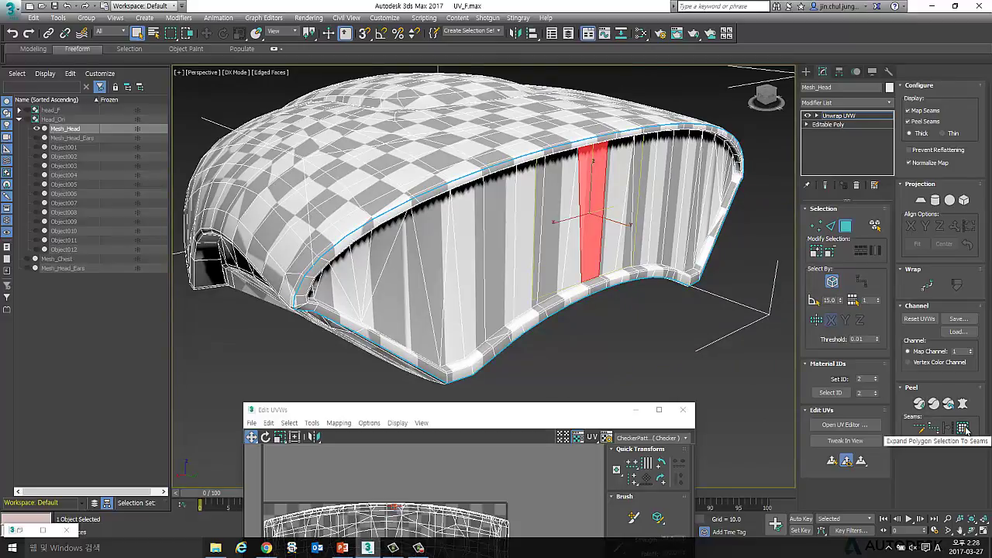
- Expand the polygon selection to the seams, covering the whole inner wall
click(963, 429)
scroll(623, 162, up, 3)
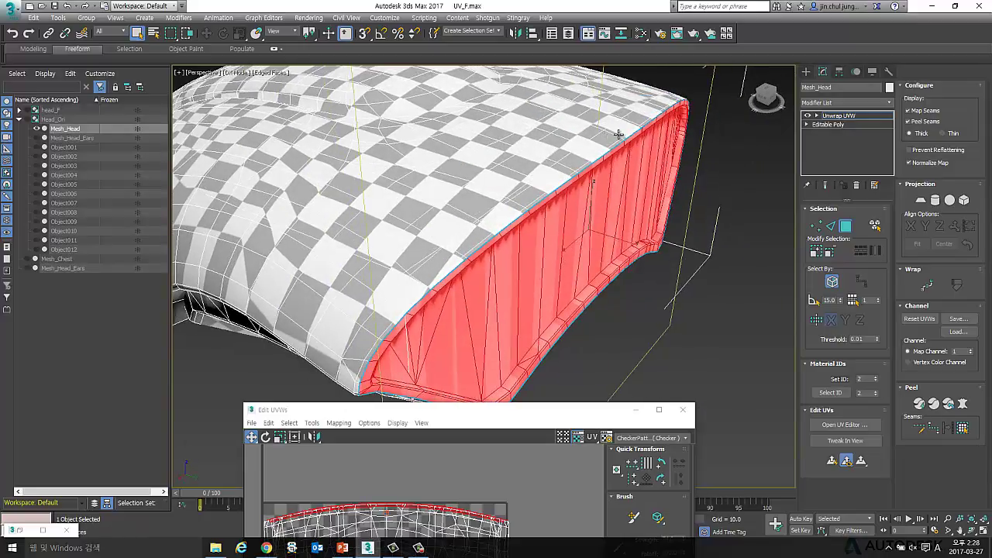
alt+middle_drag(598, 159, 513, 131)
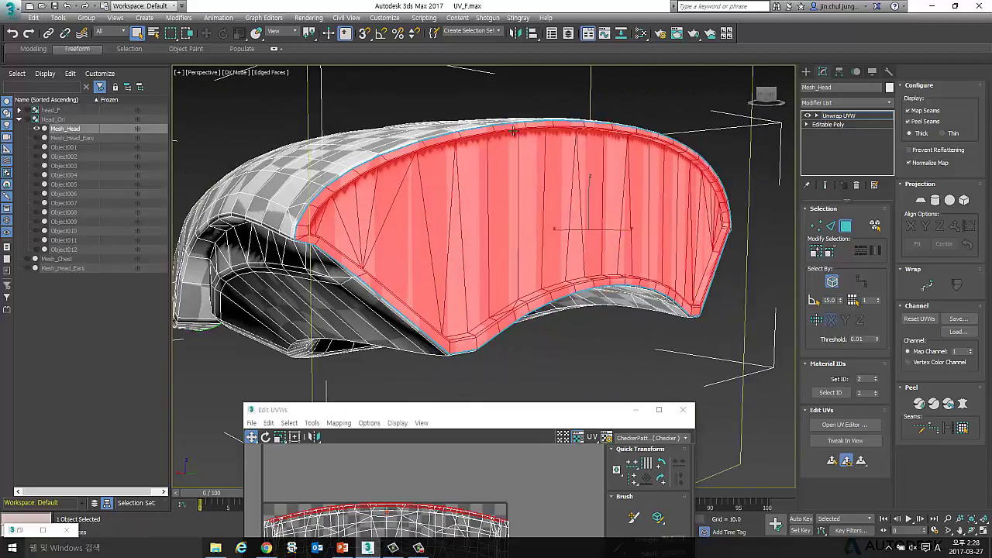
mouse_move(572, 240)
alt+middle_down()
mouse_move(527, 215)
mouse_move(556, 230)
mouse_move(459, 264)
mouse_move(530, 255)
alt+middle_up()
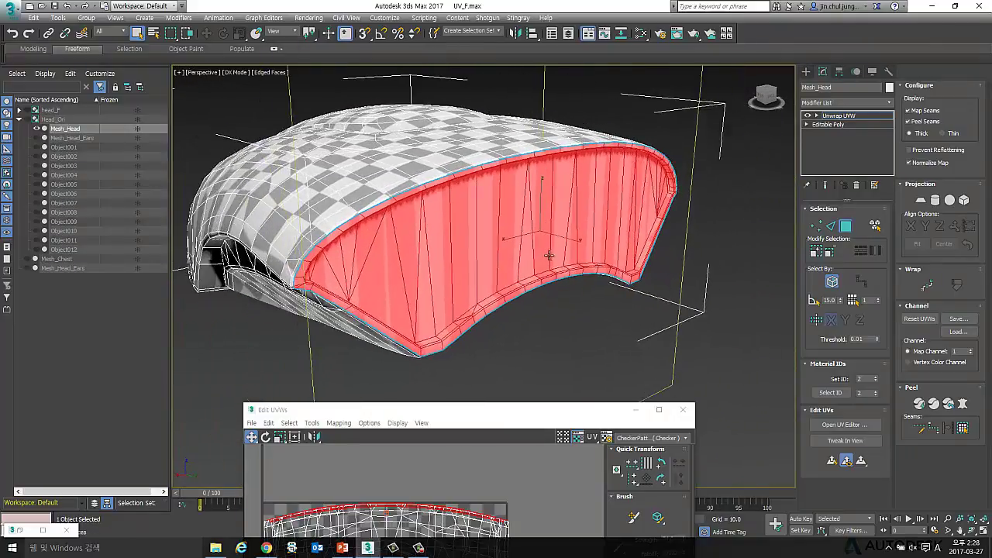
mouse_move(517, 411)
mouse_down()
mouse_move(495, 345)
mouse_move(420, 400)
mouse_up()
middle_drag(434, 248, 479, 264)
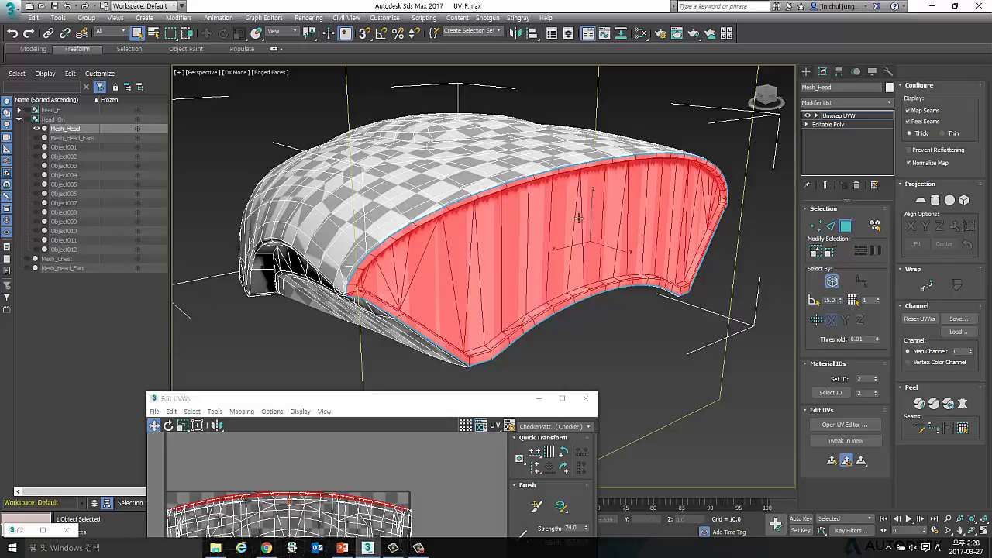
- Apply a Y-aligned planar map to the selected inner wall faces
mouse_move(579, 218)
alt+middle_down()
mouse_move(664, 210)
mouse_move(679, 197)
mouse_move(646, 183)
mouse_move(674, 163)
mouse_move(631, 194)
mouse_move(641, 200)
mouse_move(638, 228)
mouse_move(570, 270)
mouse_move(483, 251)
mouse_move(405, 367)
alt+middle_up()
scroll(638, 228, down, 2)
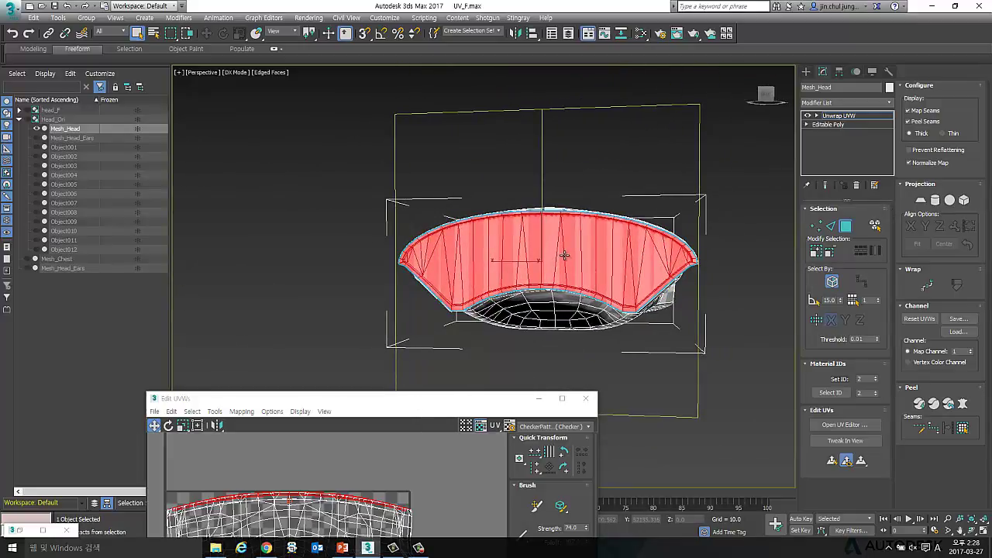
mouse_move(578, 262)
alt+middle_down()
mouse_move(573, 252)
mouse_move(593, 250)
mouse_move(552, 214)
alt+middle_up()
scroll(590, 250, up, 2)
scroll(602, 245, up, 2)
mouse_move(486, 249)
alt+middle_down()
mouse_move(523, 250)
mouse_move(499, 248)
alt+middle_up()
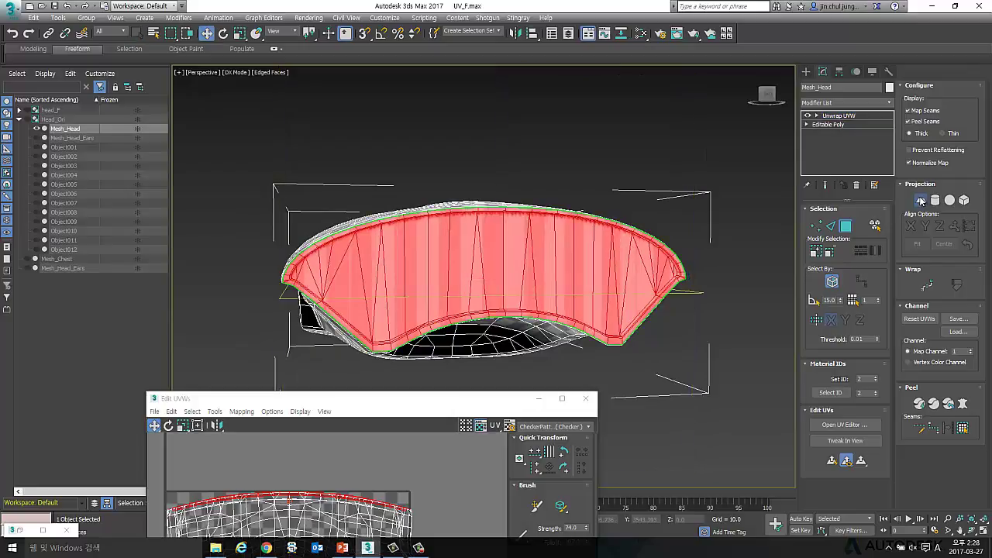
click(921, 201)
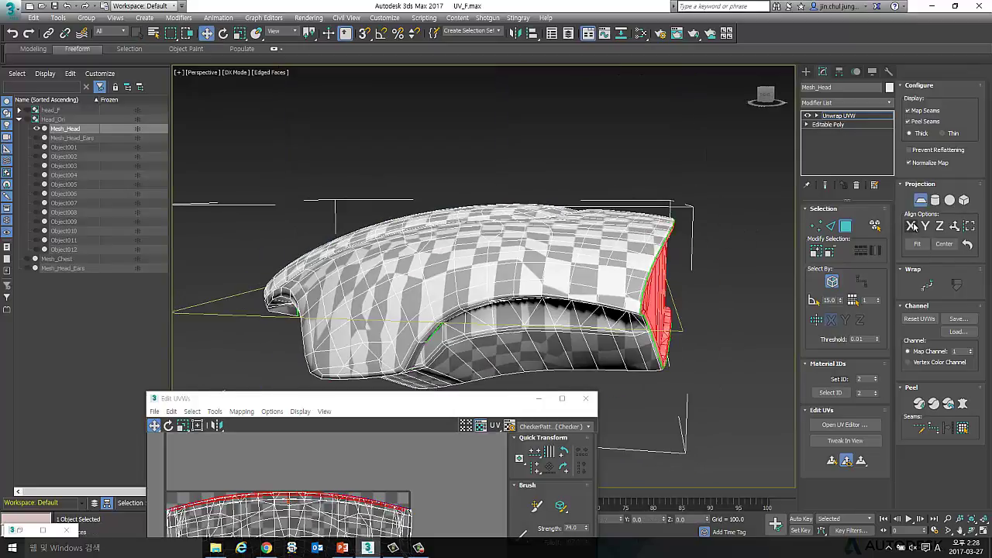
alt+middle_drag(621, 240, 567, 234)
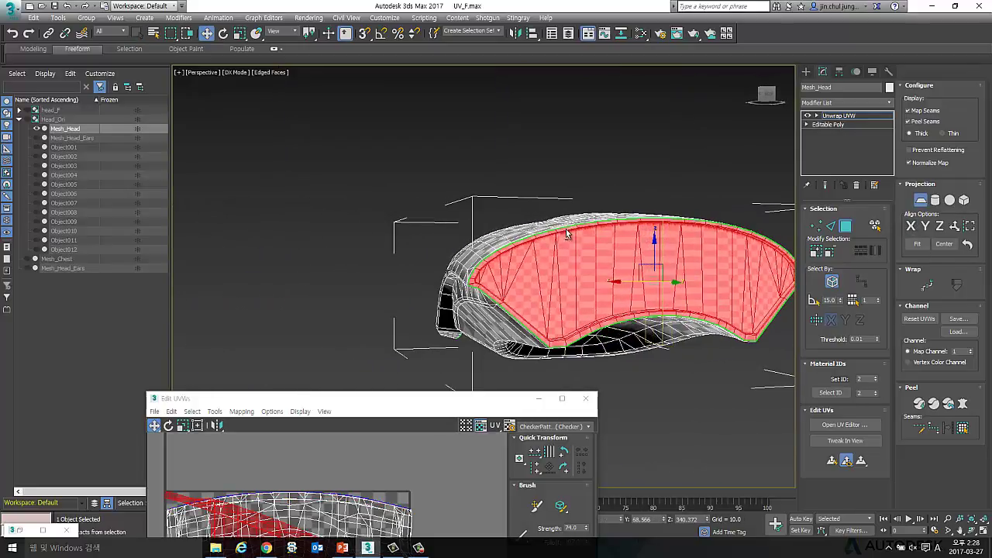
click(926, 226)
- Bring the Edit UVWs window up into full view and zoom out on the layout
alt+middle_drag(396, 218, 425, 226)
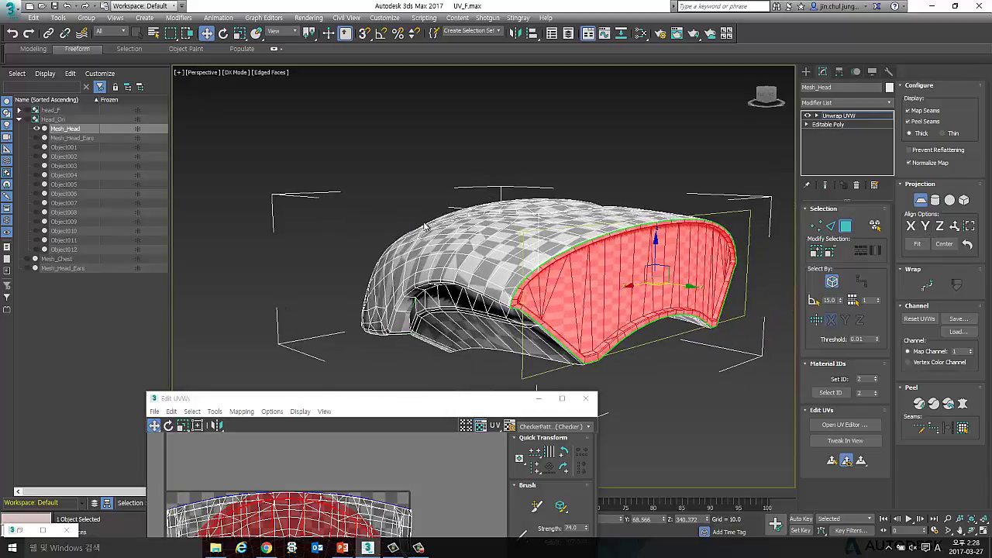
drag(426, 400, 796, 349)
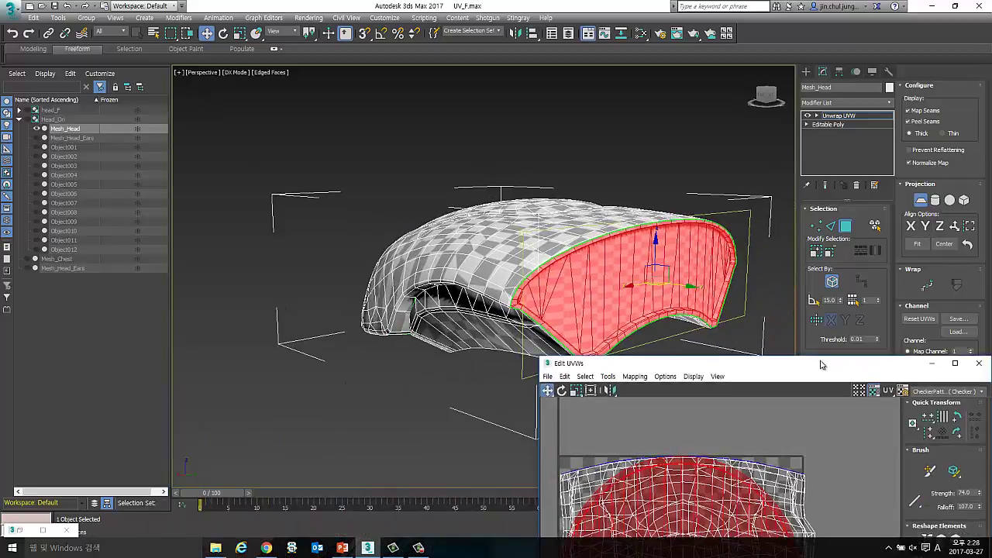
alt+middle_drag(620, 295, 543, 287)
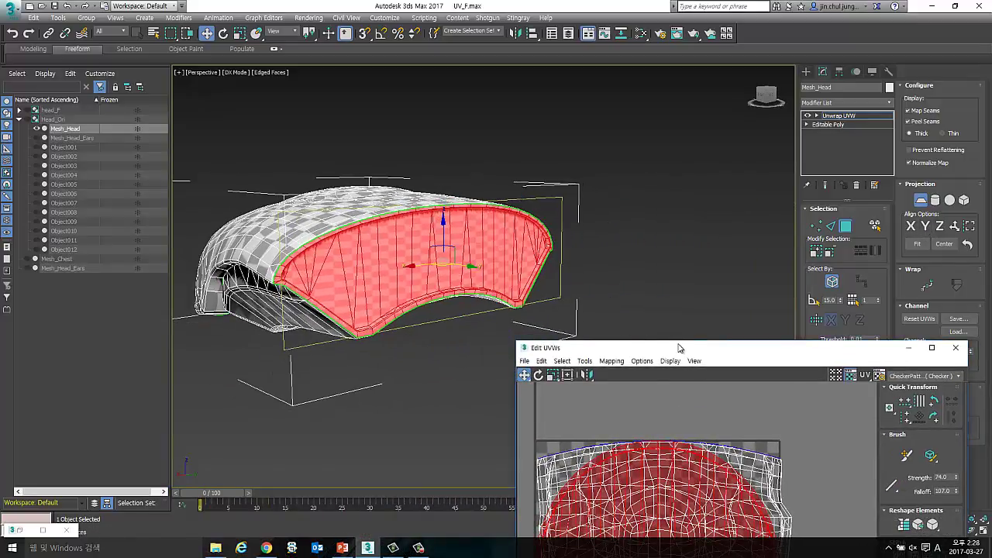
drag(672, 348, 698, 91)
scroll(605, 176, down, 3)
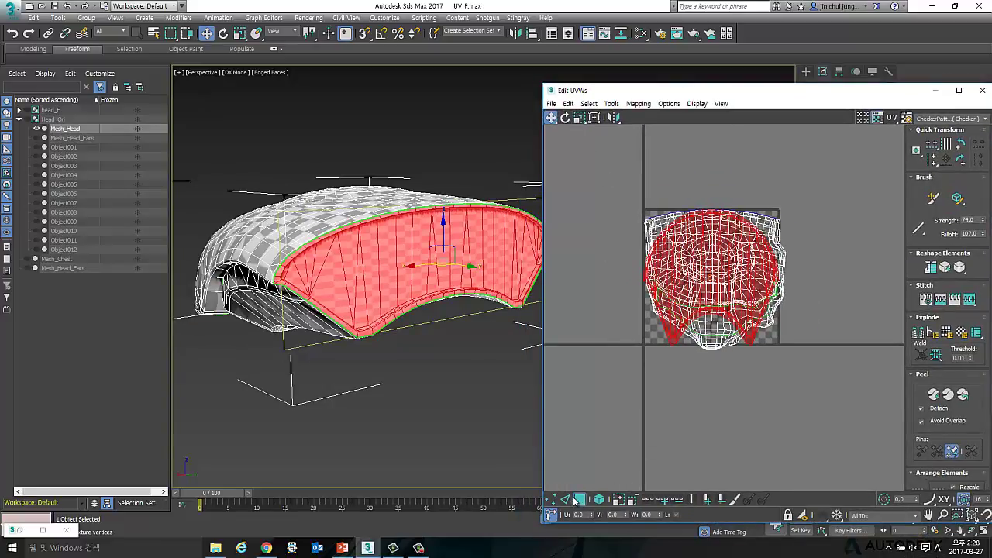
- Peel the inner wall faces into a flat UV shell and squash it vertically
click(682, 343)
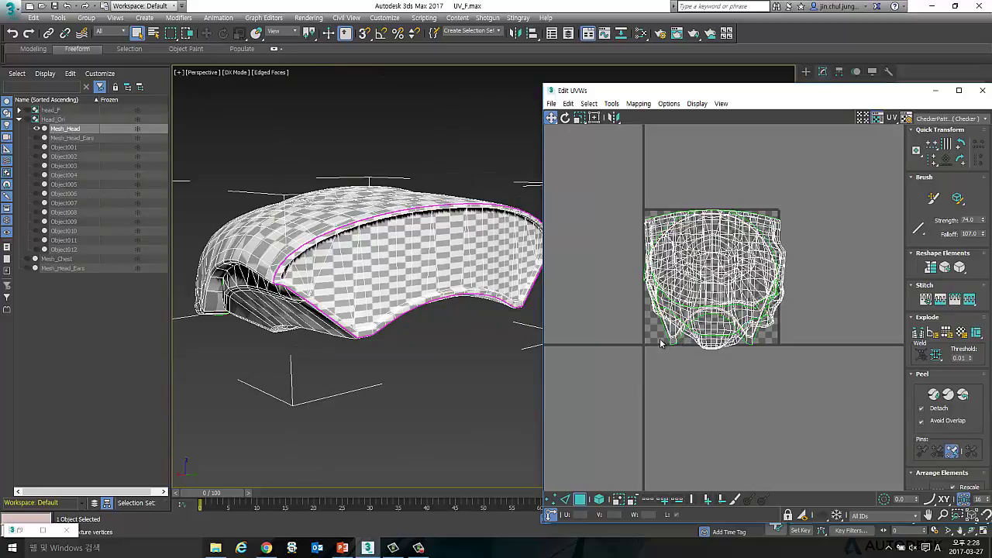
click(533, 310)
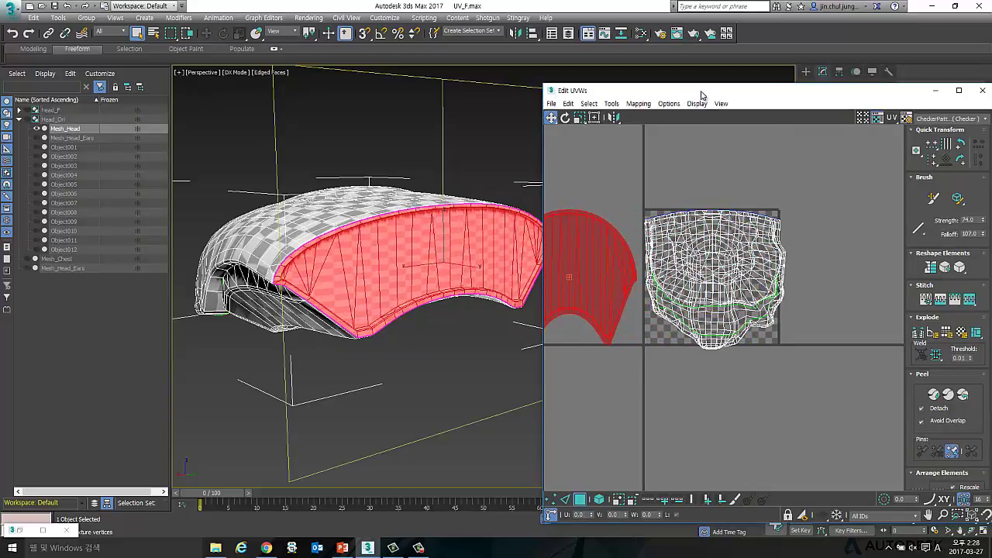
drag(702, 95, 804, 71)
middle_drag(694, 256, 794, 256)
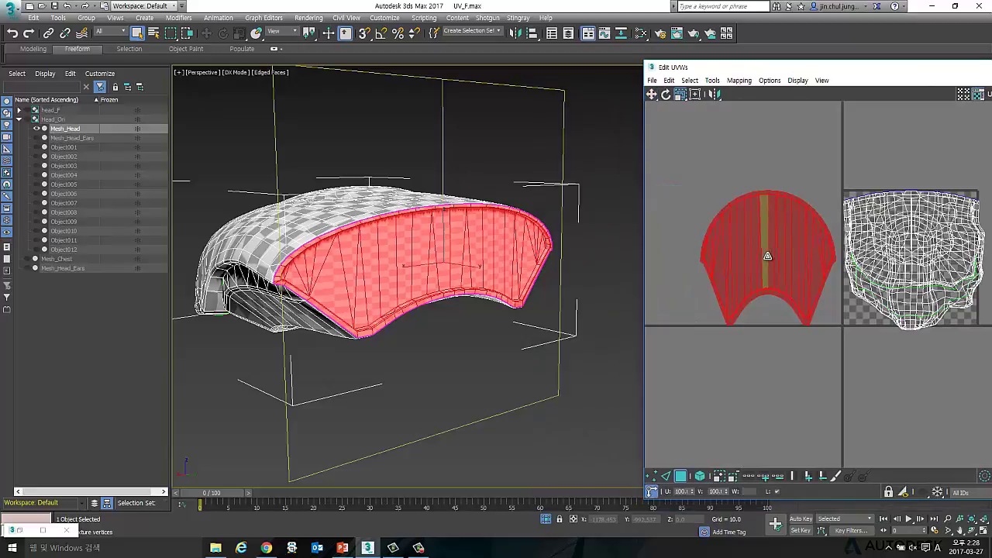
drag(767, 256, 768, 287)
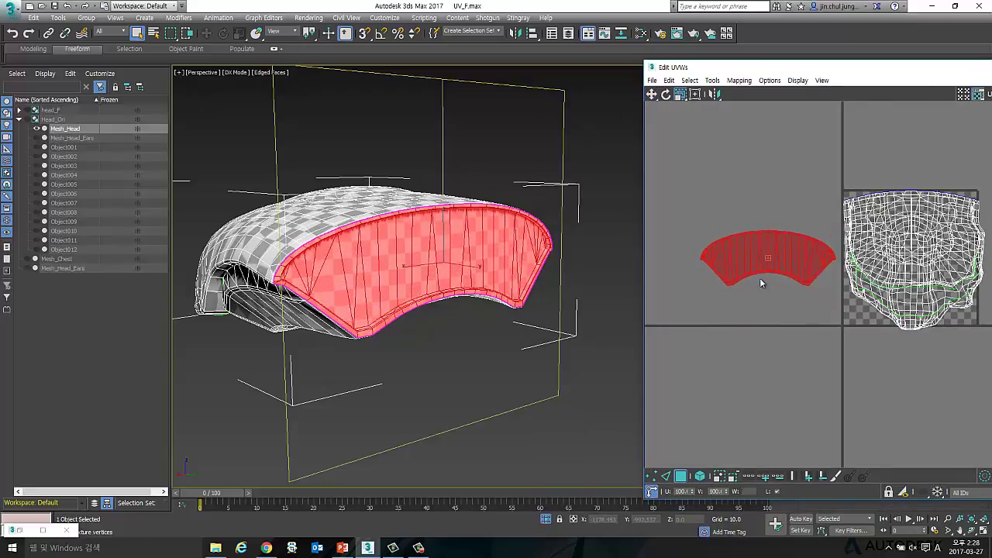
scroll(760, 278, up, 5)
middle_drag(744, 228, 815, 281)
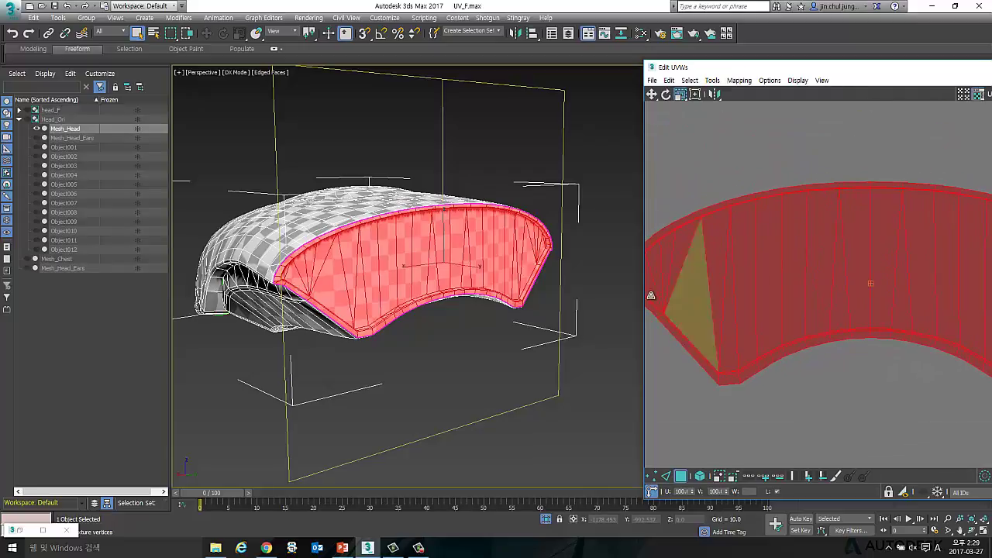
- Orbit the perspective view around the red lip band to inspect it closely
mouse_move(434, 279)
alt+middle_down()
mouse_move(461, 274)
mouse_move(450, 218)
mouse_move(520, 214)
mouse_move(470, 224)
mouse_move(464, 194)
mouse_move(499, 202)
mouse_move(499, 215)
alt+middle_up()
scroll(461, 275, up, 4)
scroll(412, 253, down, 3)
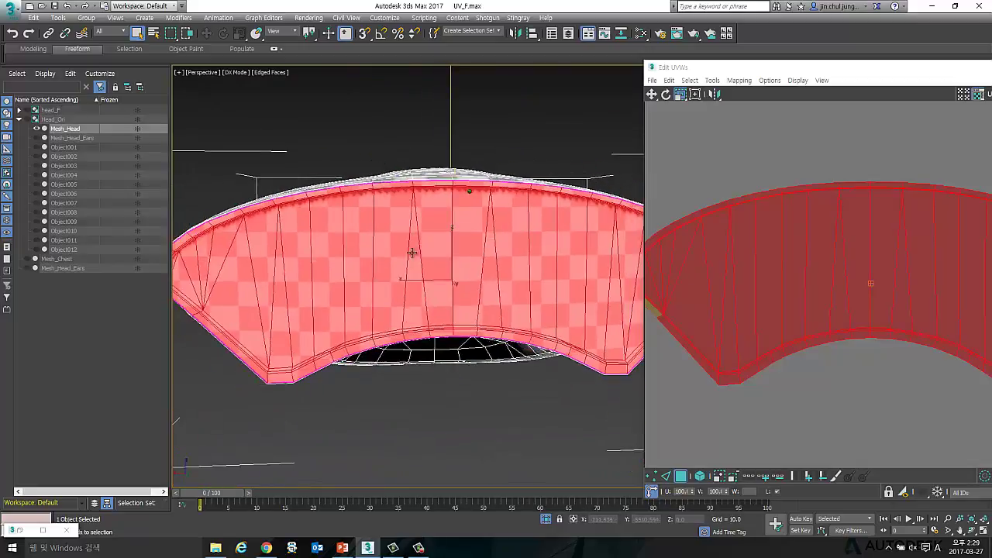
alt+middle_drag(412, 253, 424, 247)
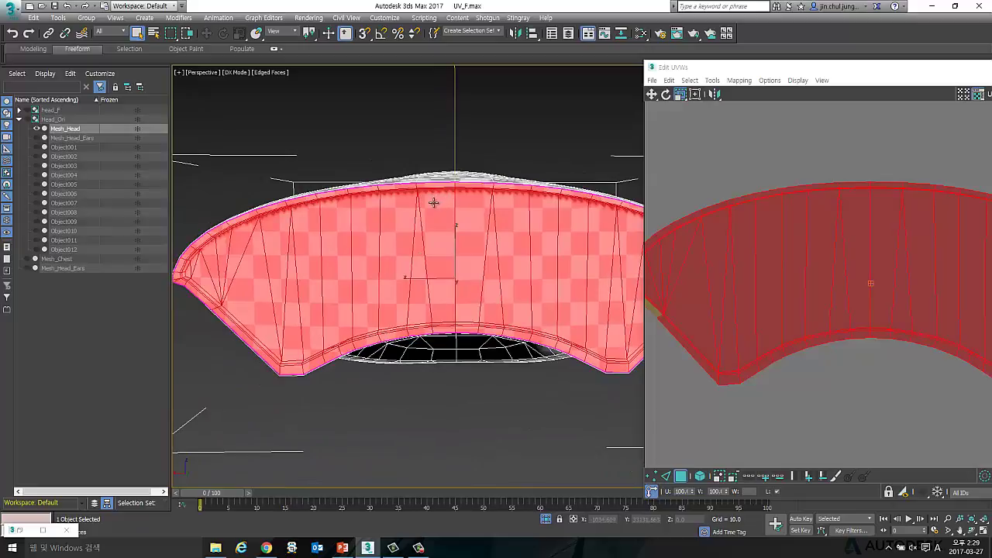
alt+middle_drag(434, 202, 435, 186)
scroll(435, 186, up, 3)
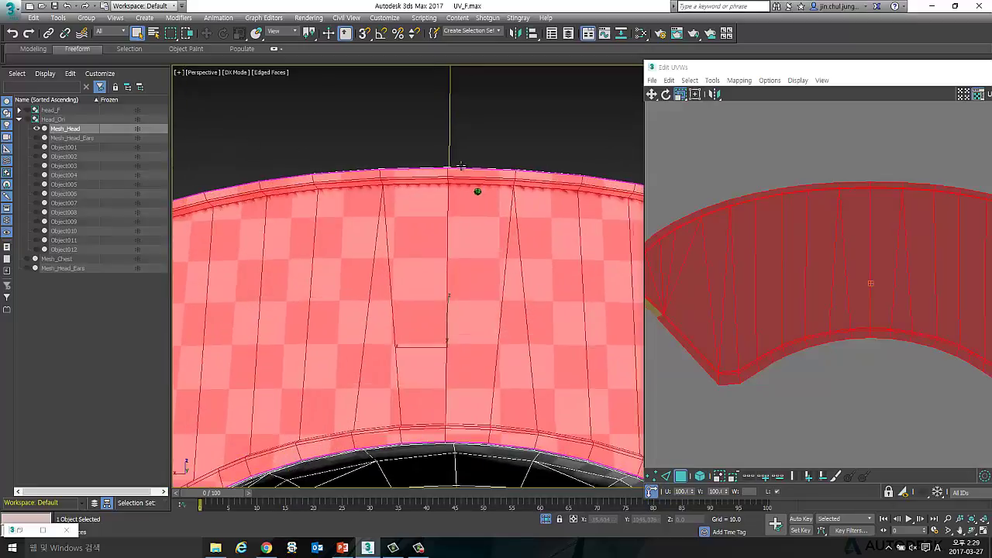
scroll(455, 165, up, 2)
- Switch to edge editing and select an edge on the lip band's top rim
key(2)
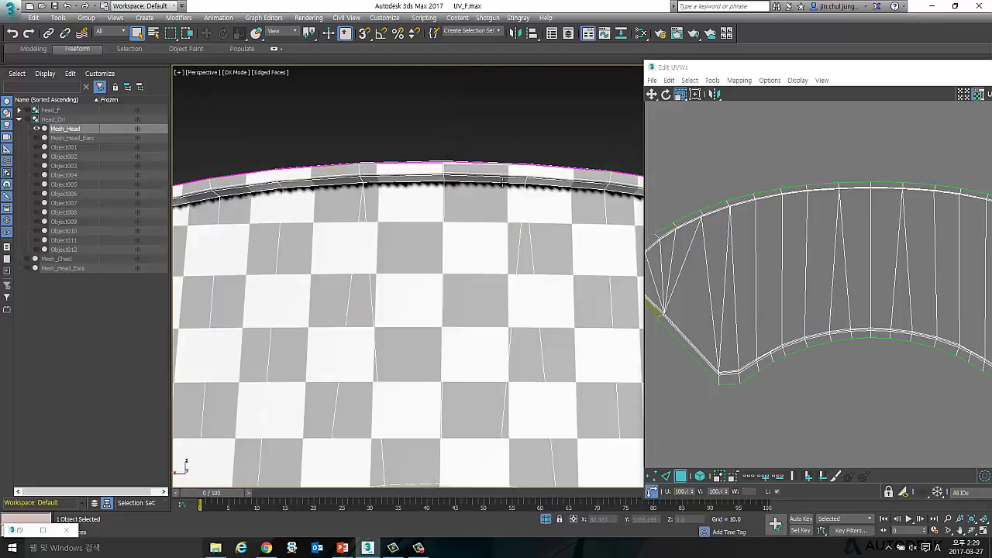
click(484, 179)
scroll(857, 203, up, 2)
scroll(853, 200, up, 2)
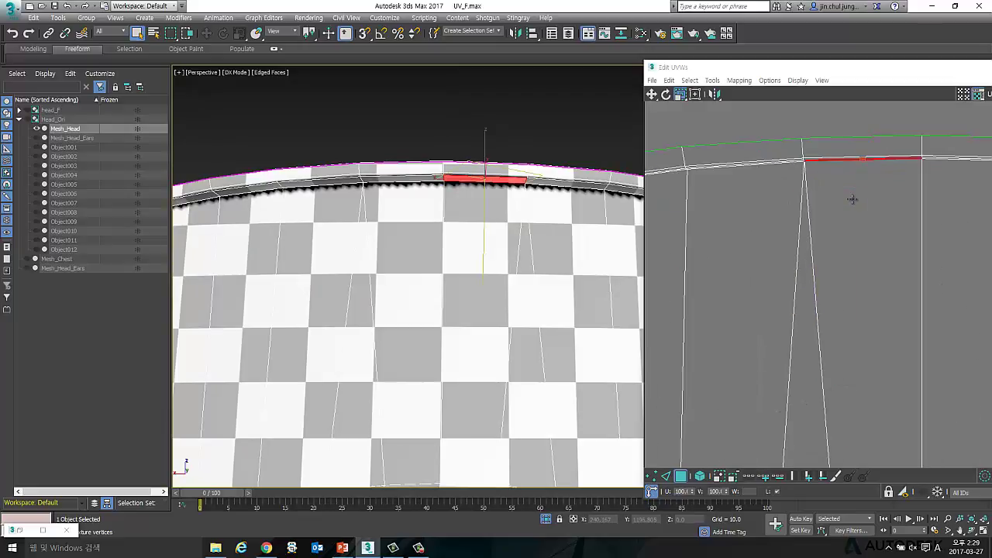
scroll(853, 190, up, 1)
scroll(842, 230, up, 2)
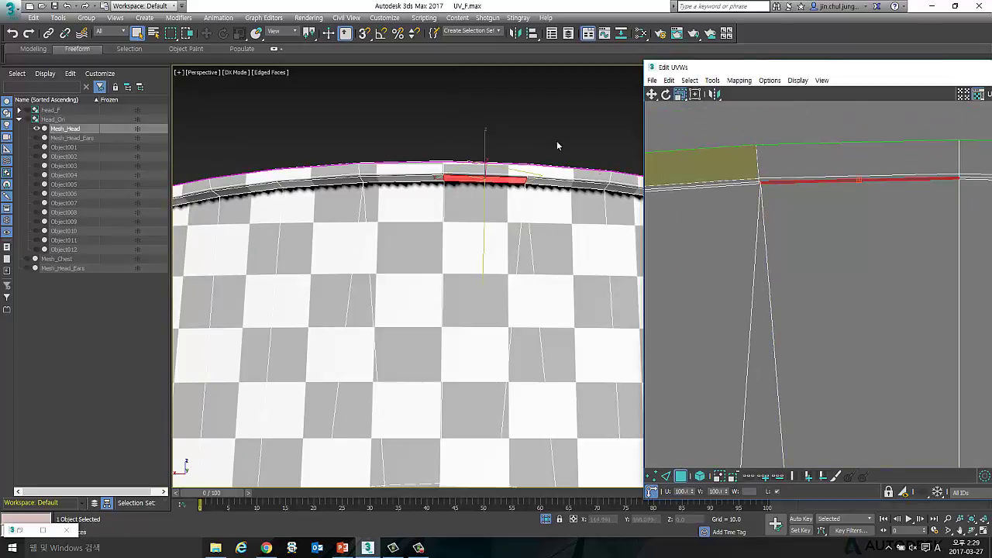
click(521, 186)
key(ctrl+a)
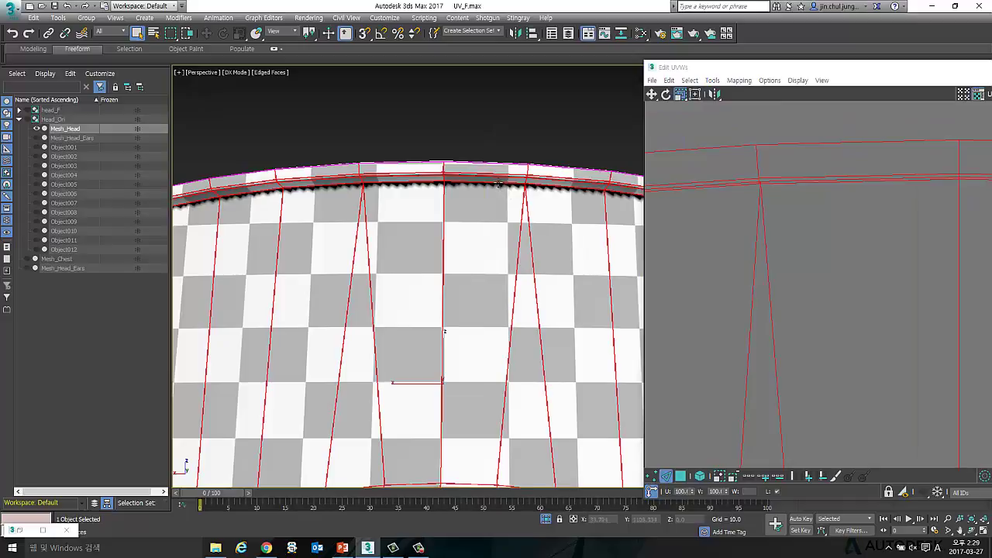
click(500, 184)
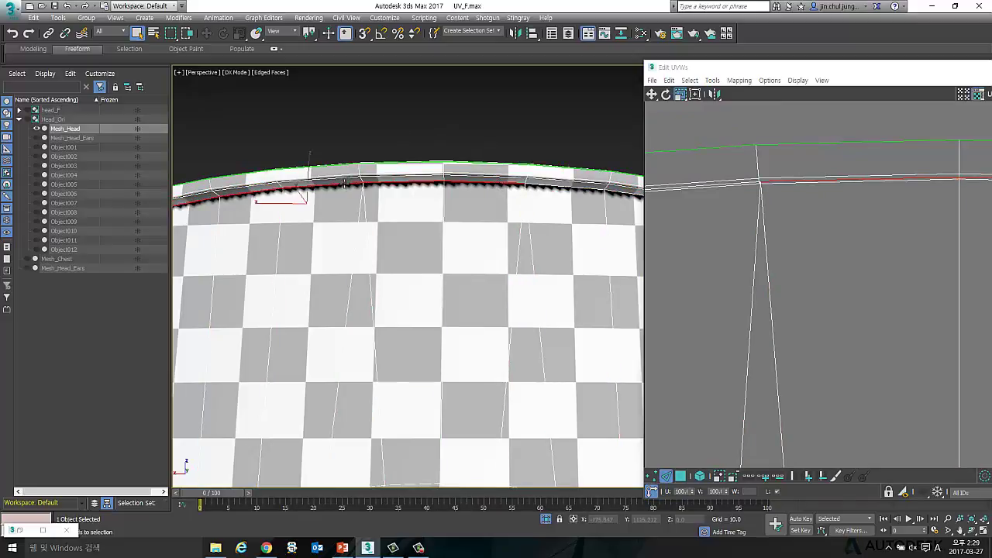
scroll(345, 184, down, 3)
scroll(365, 194, down, 3)
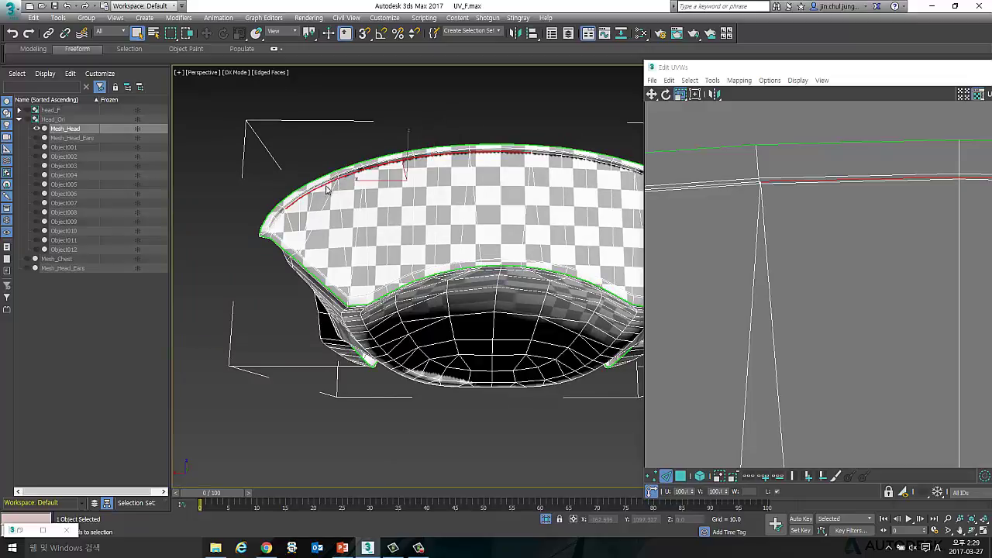
- Select the band's complete border edge loop and move the UV editor toward the centre
double_click(326, 189)
scroll(326, 189, up, 3)
scroll(333, 193, up, 3)
scroll(452, 207, down, 6)
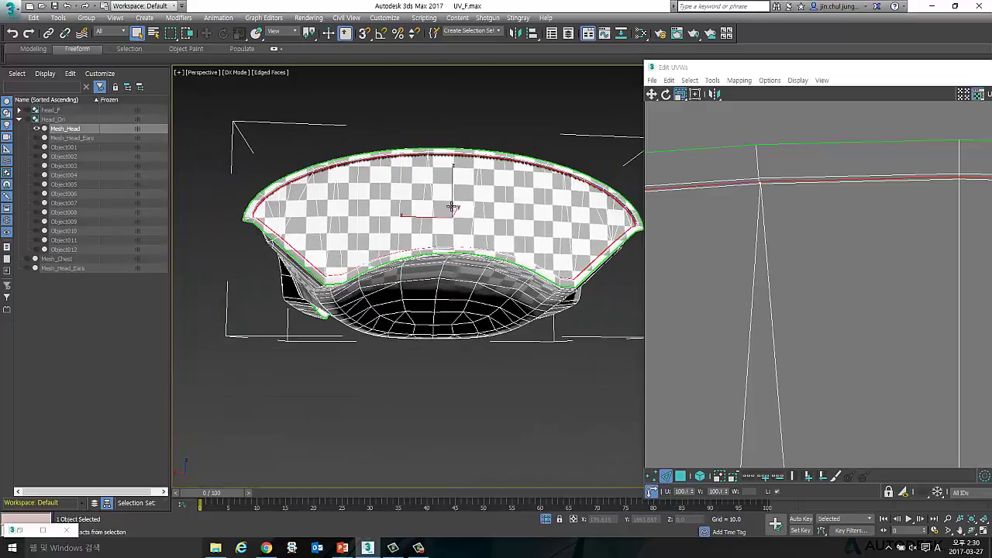
mouse_move(453, 207)
alt+middle_down()
mouse_move(436, 221)
mouse_move(450, 226)
alt+middle_up()
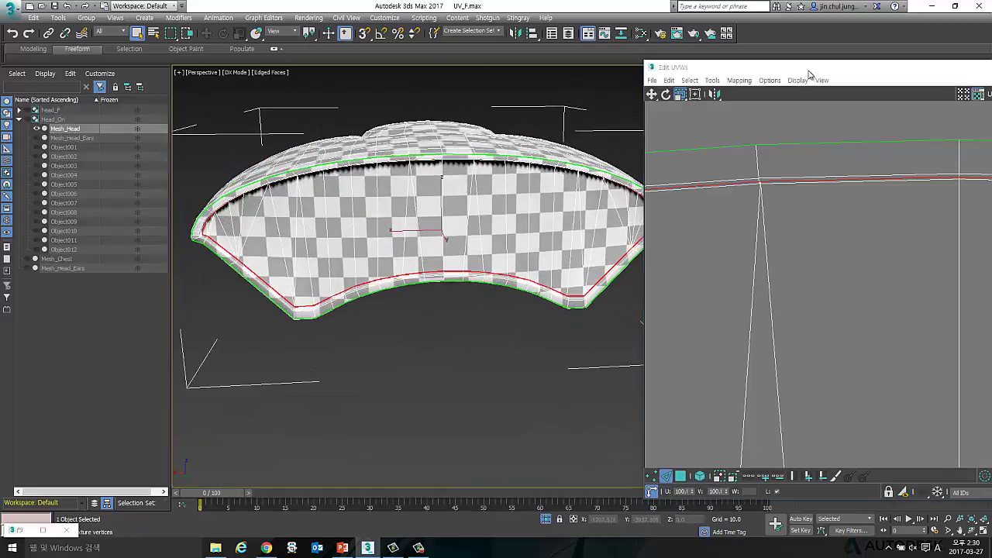
drag(809, 75, 505, 44)
scroll(660, 184, down, 3)
scroll(598, 290, down, 3)
- Scale the lip band's UV strip down to about 94.9%
scroll(571, 338, up, 3)
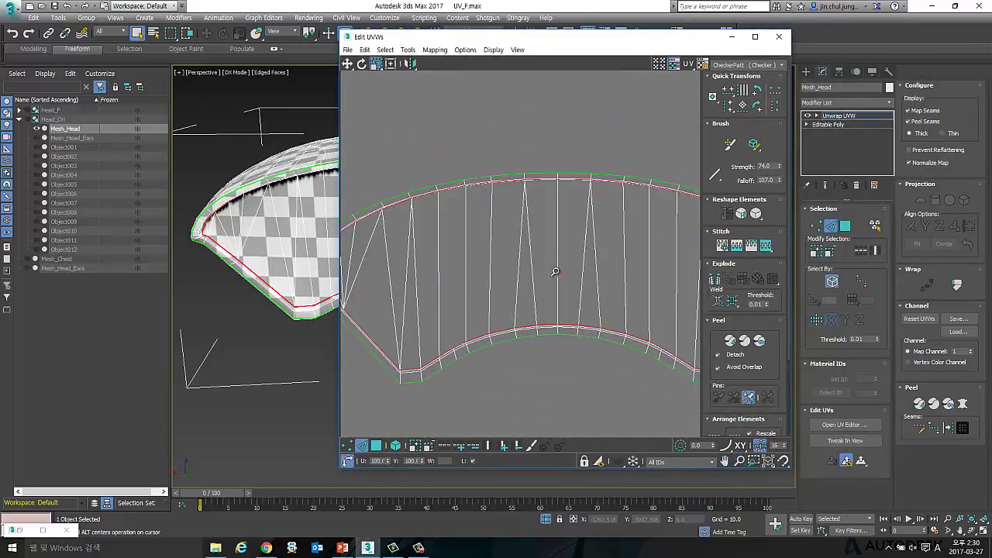
scroll(556, 271, down, 1)
scroll(555, 273, down, 1)
scroll(555, 273, down, 1)
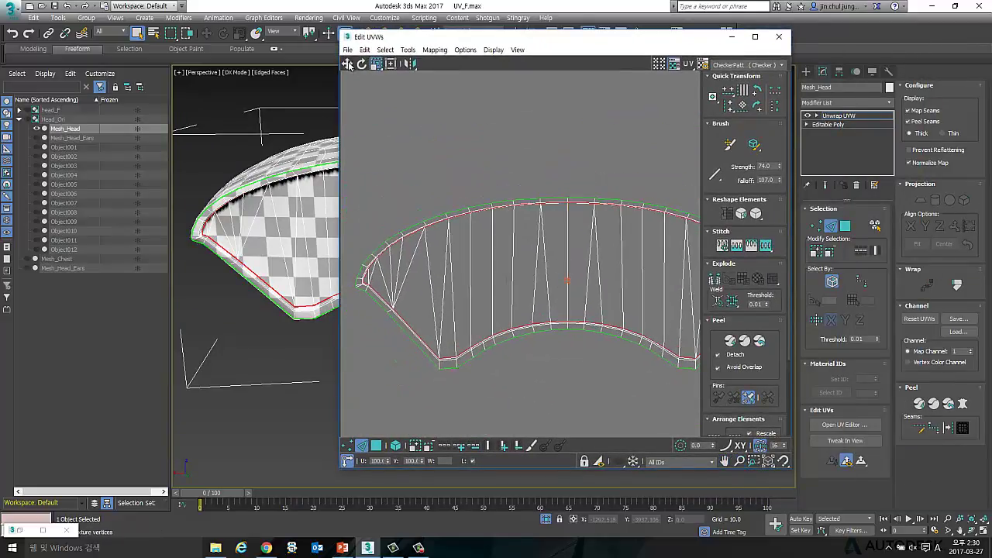
scroll(560, 308, up, 2)
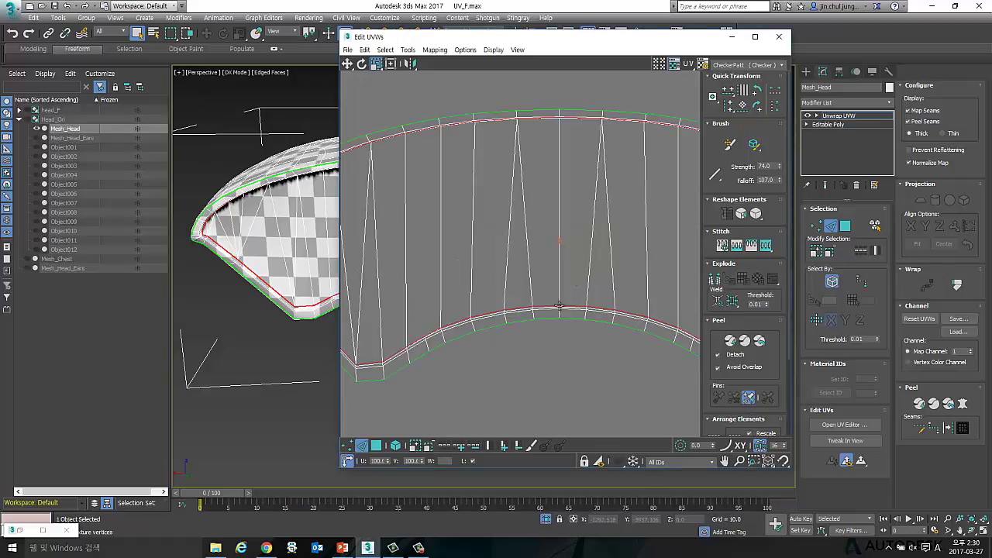
drag(563, 304, 552, 313)
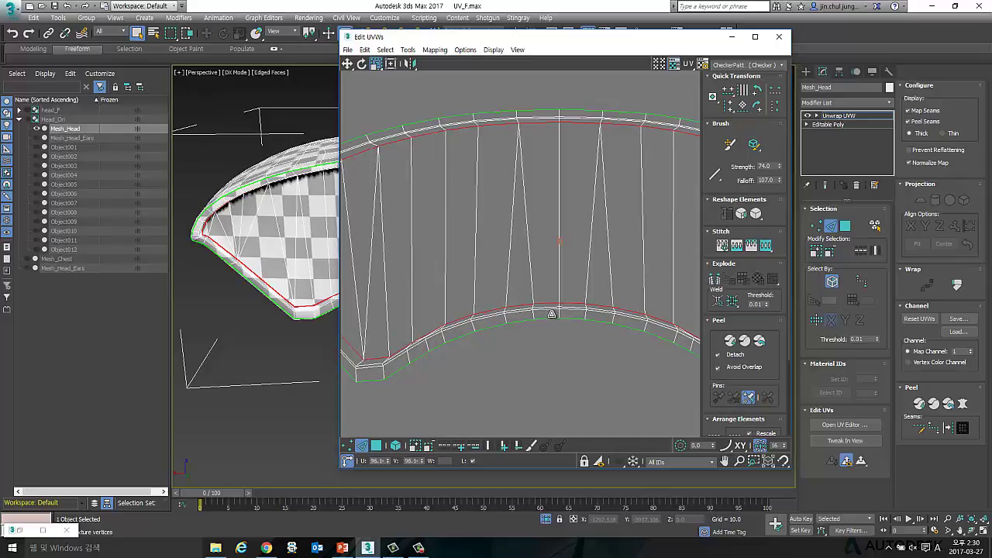
scroll(552, 316, down, 2)
scroll(569, 332, down, 2)
scroll(554, 347, down, 2)
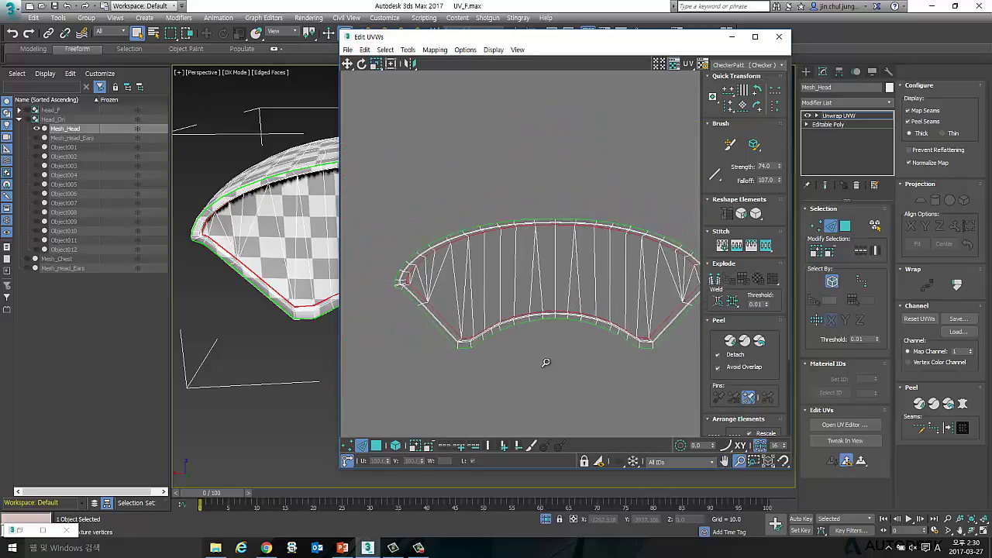
scroll(543, 359, down, 2)
scroll(516, 334, up, 1)
scroll(516, 334, up, 2)
scroll(543, 295, up, 2)
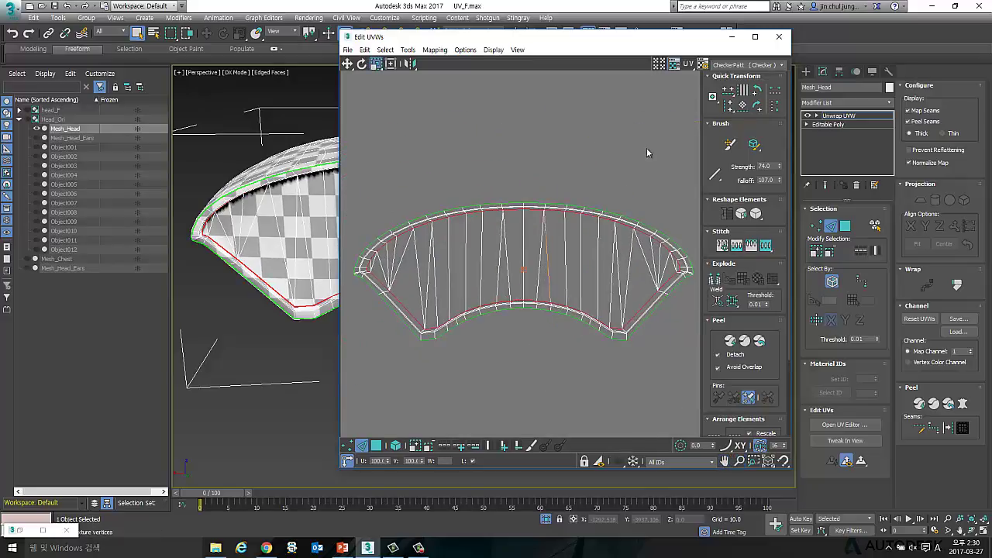
- Centre the head UVs and dock the Edit UVWs window at the lower right
drag(630, 45, 815, 37)
mouse_move(361, 242)
alt+middle_down()
mouse_move(364, 223)
mouse_move(361, 273)
mouse_move(421, 229)
mouse_move(417, 210)
mouse_move(301, 246)
alt+middle_up()
scroll(361, 264, down, 3)
scroll(414, 222, up, 4)
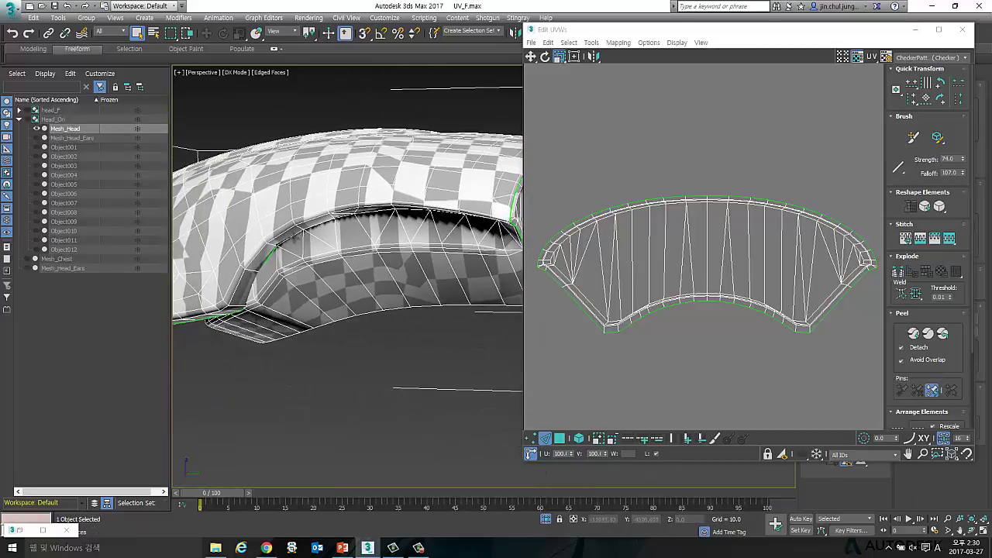
alt+middle_drag(462, 218, 431, 148)
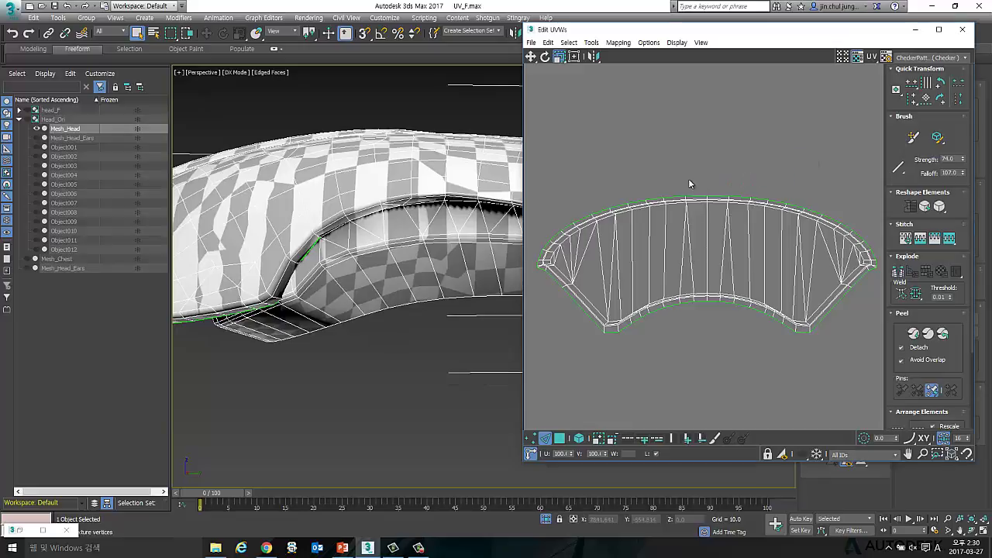
scroll(740, 157, down, 3)
middle_drag(758, 201, 585, 201)
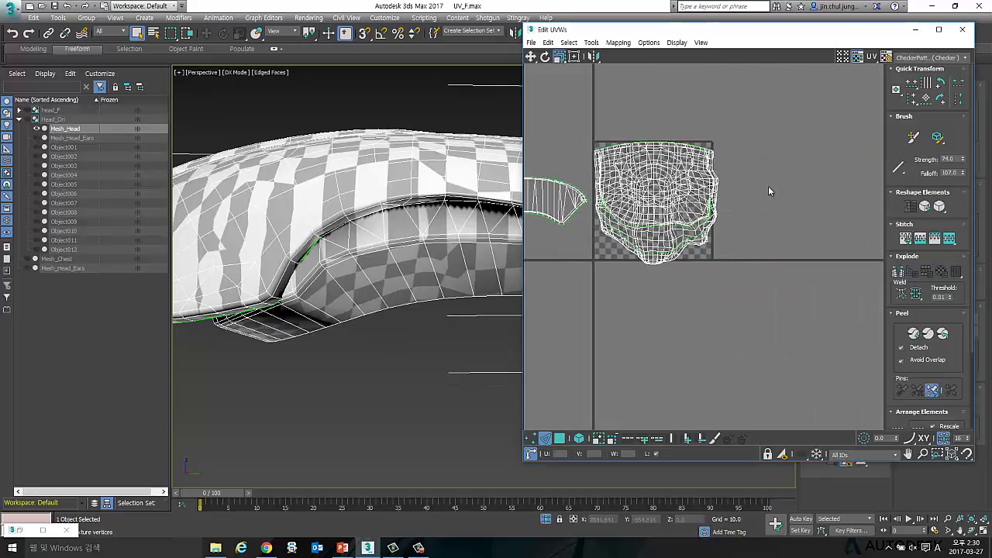
drag(685, 35, 682, 394)
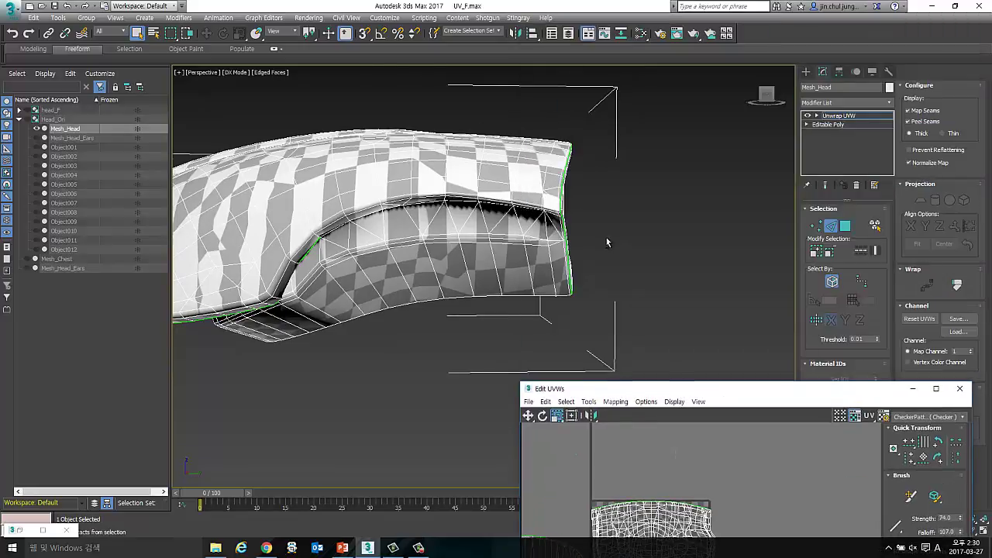
- Orbit in close to view the lip band's upper inner rim from below
mouse_move(607, 237)
alt+middle_down()
mouse_move(636, 181)
mouse_move(686, 203)
alt+middle_up()
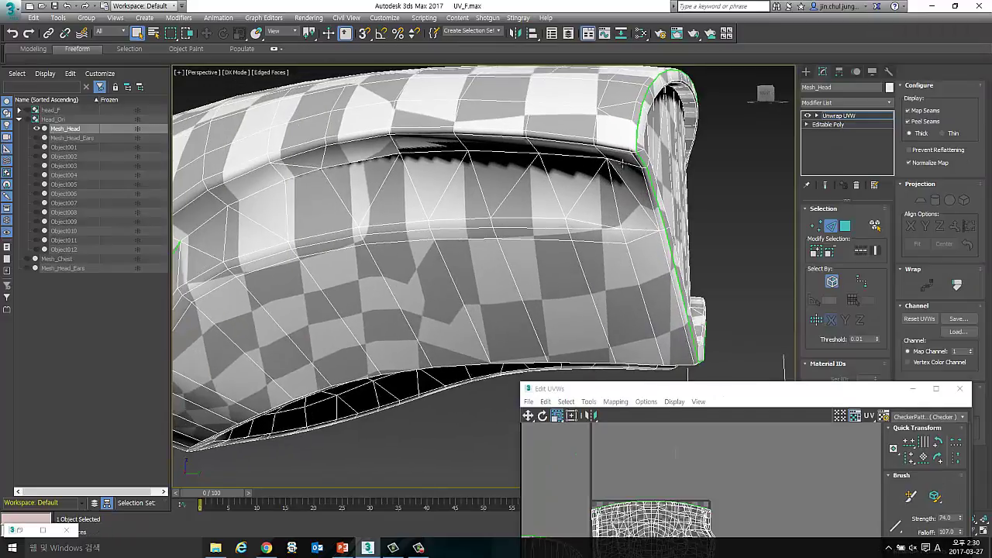
alt+middle_drag(622, 164, 774, 165)
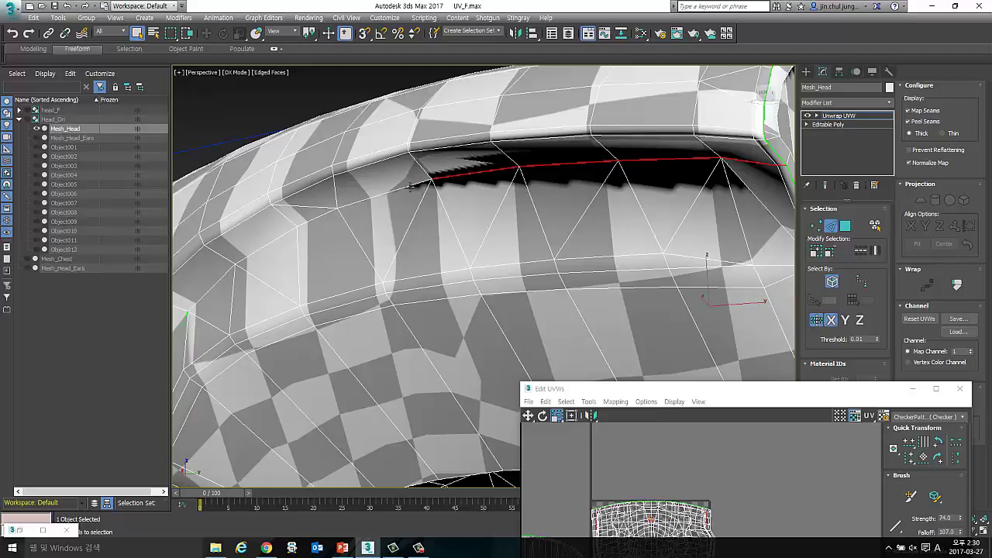
alt+middle_drag(405, 187, 419, 241)
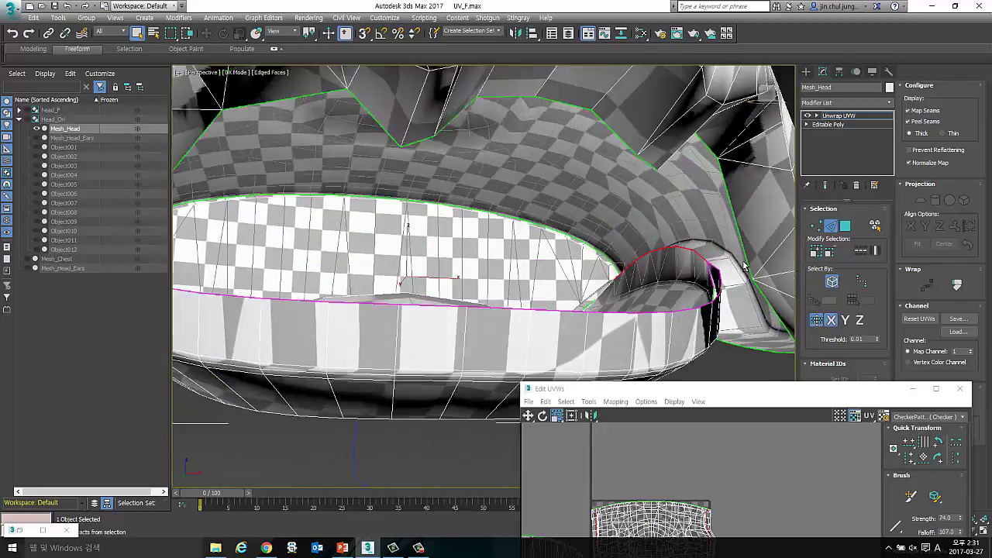
mouse_move(717, 232)
alt+middle_down()
mouse_move(454, 284)
mouse_move(598, 284)
mouse_move(643, 272)
mouse_move(624, 267)
mouse_move(674, 290)
mouse_move(620, 272)
mouse_move(513, 283)
alt+middle_up()
- Zoom out to a front three-quarter view of the head and move the Edit UVWs window to the lower left
scroll(672, 290, up, 3)
scroll(610, 333, down, 3)
scroll(691, 349, down, 3)
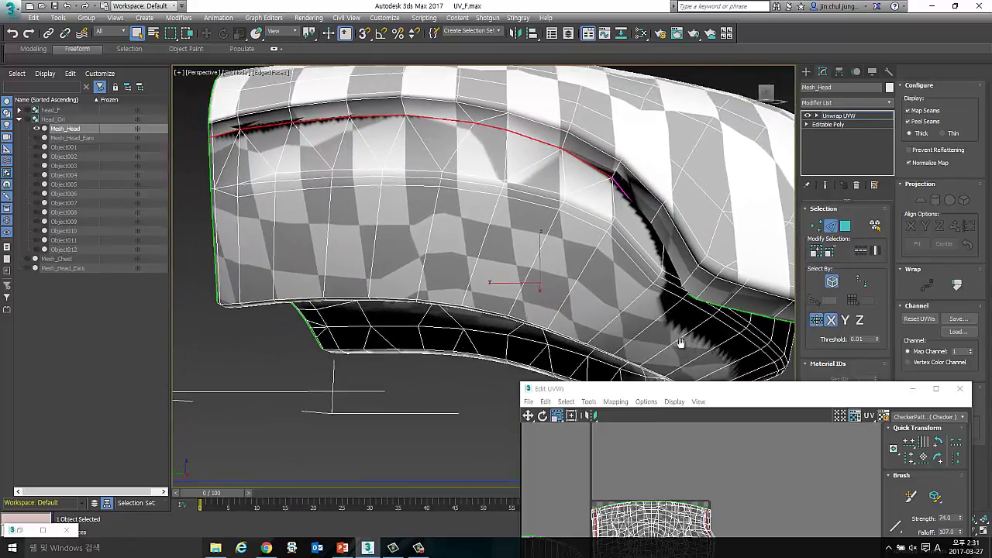
scroll(601, 339, down, 3)
alt+middle_drag(602, 339, 698, 364)
drag(736, 388, 129, 335)
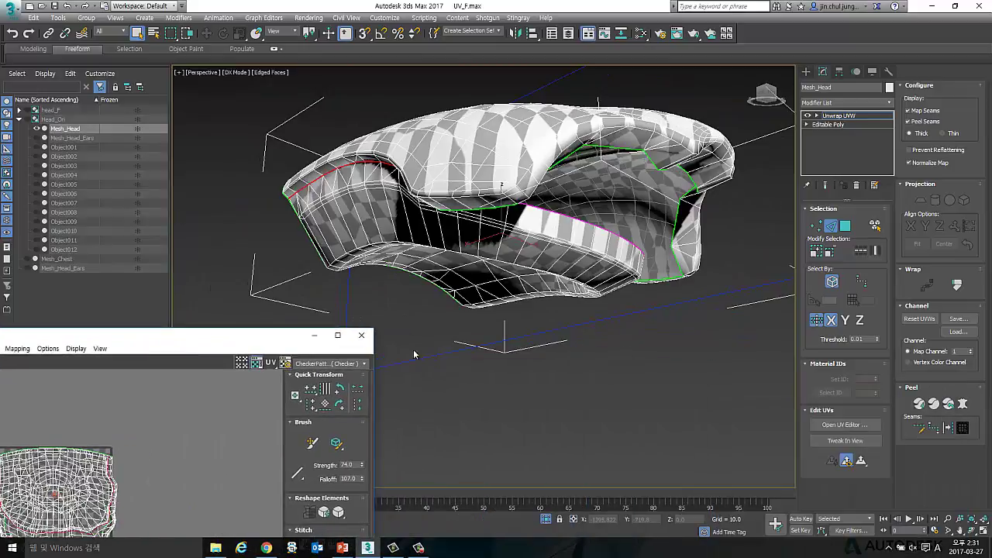
- Convert the selected rim edge into a UV seam and clear the edge selection
click(950, 430)
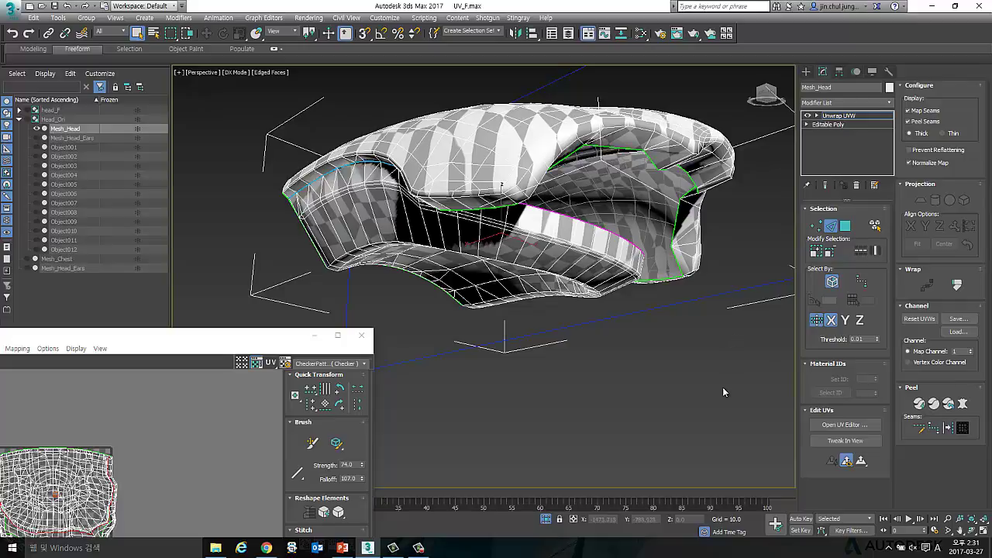
click(722, 387)
click(845, 226)
- Pick a face on the lower ring and grow the polygon selection to the seams
click(558, 261)
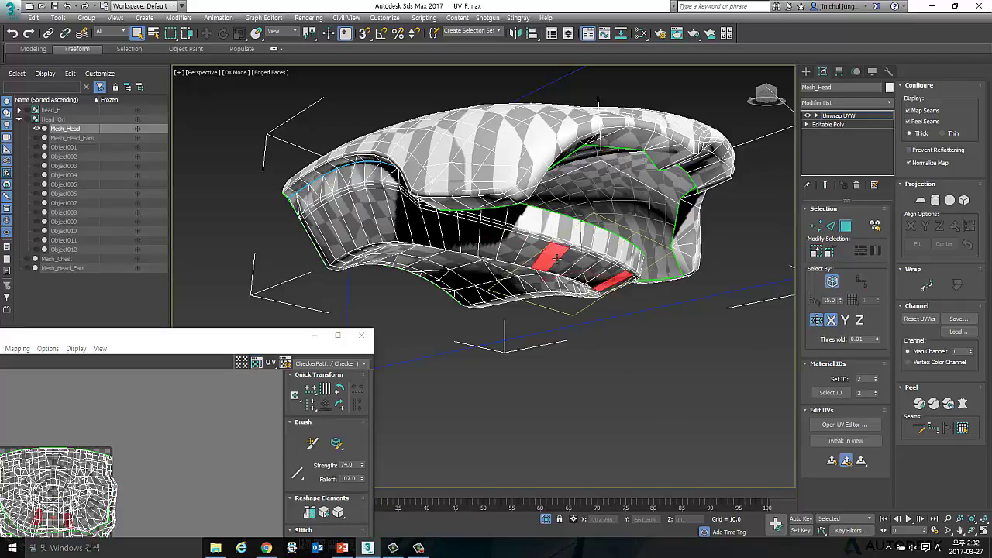
mouse_move(594, 296)
alt+middle_down()
mouse_move(575, 226)
mouse_move(589, 233)
alt+middle_up()
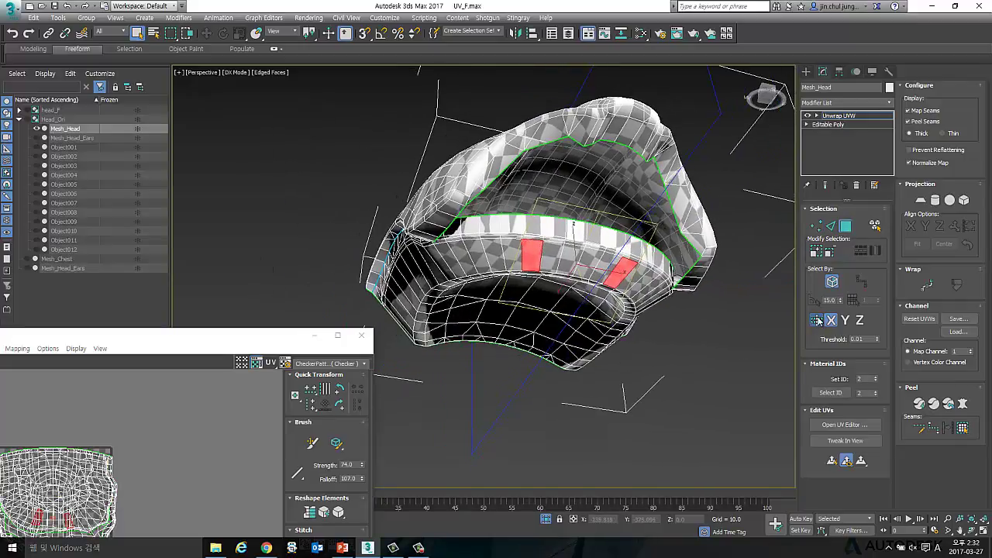
click(818, 321)
alt+middle_drag(630, 326, 630, 291)
click(627, 277)
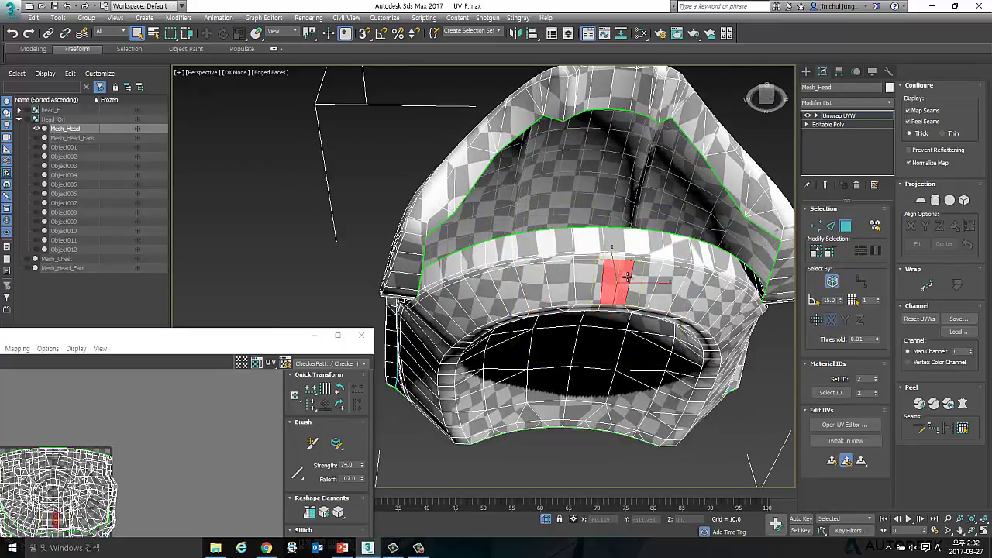
click(963, 429)
alt+middle_drag(617, 287, 625, 289)
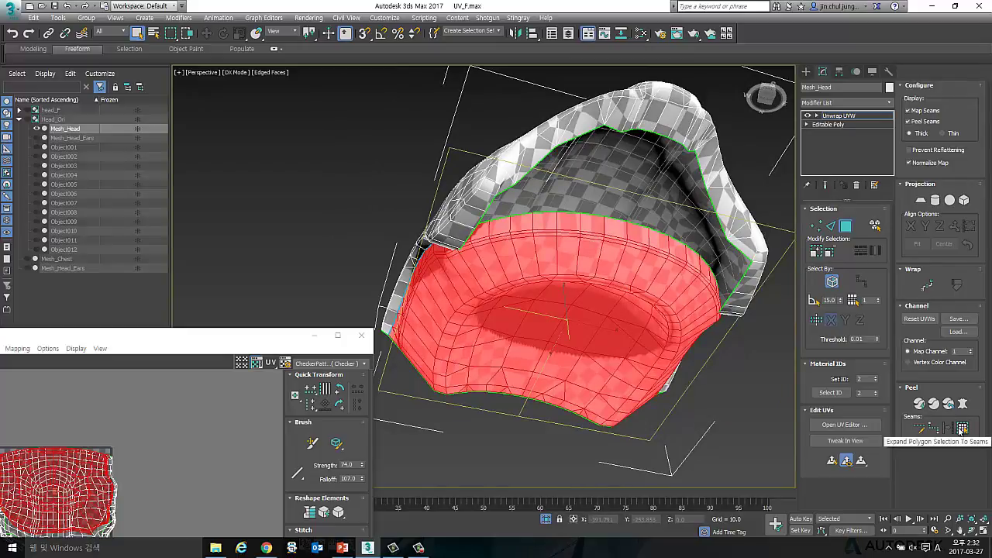
drag(145, 339, 217, 87)
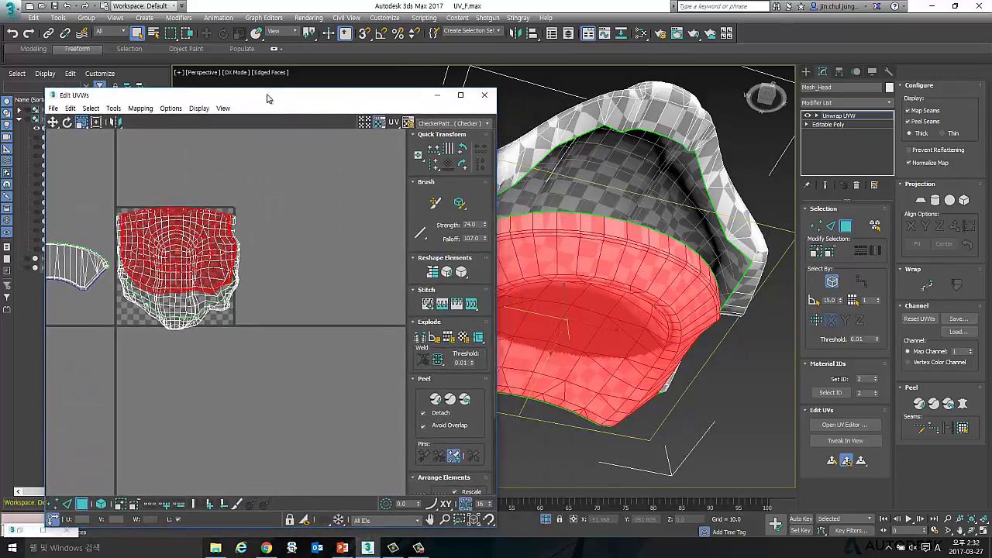
- Quick Peel the selected lower ring into a dome-shaped UV island and zoom the UV view onto it
mouse_move(562, 261)
alt+middle_down()
mouse_move(563, 250)
mouse_move(618, 250)
mouse_move(686, 225)
alt+middle_up()
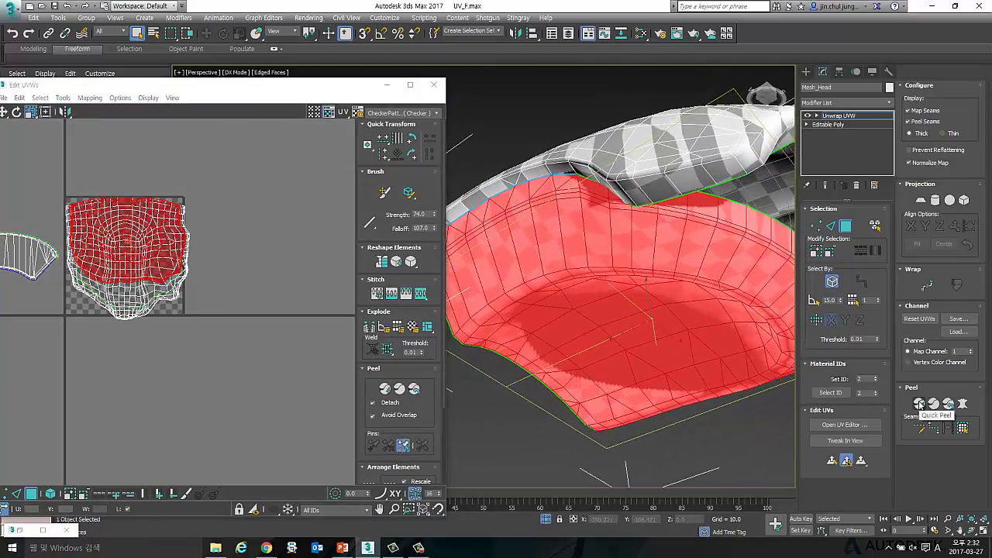
click(920, 405)
middle_drag(53, 283, 206, 276)
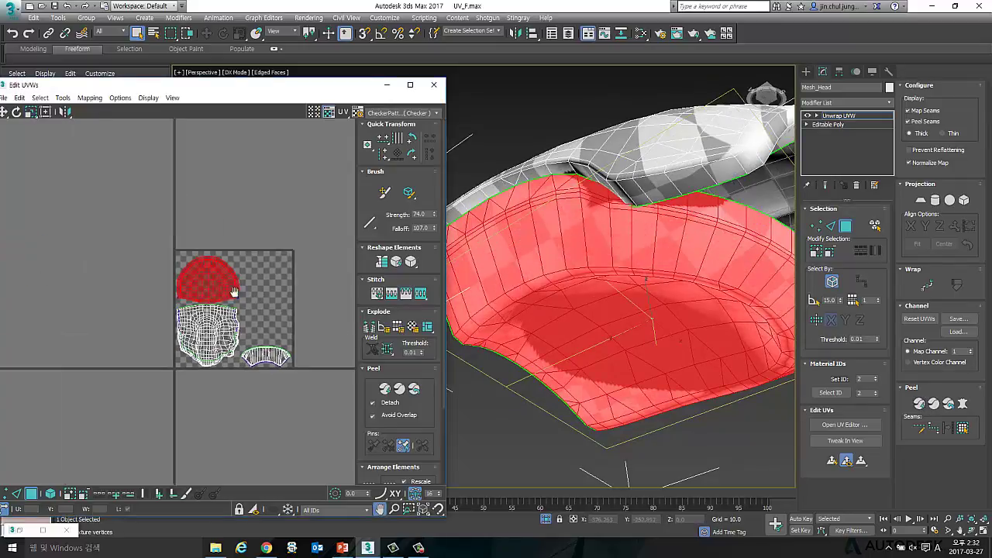
scroll(238, 268, up, 2)
scroll(234, 279, up, 2)
scroll(235, 278, up, 2)
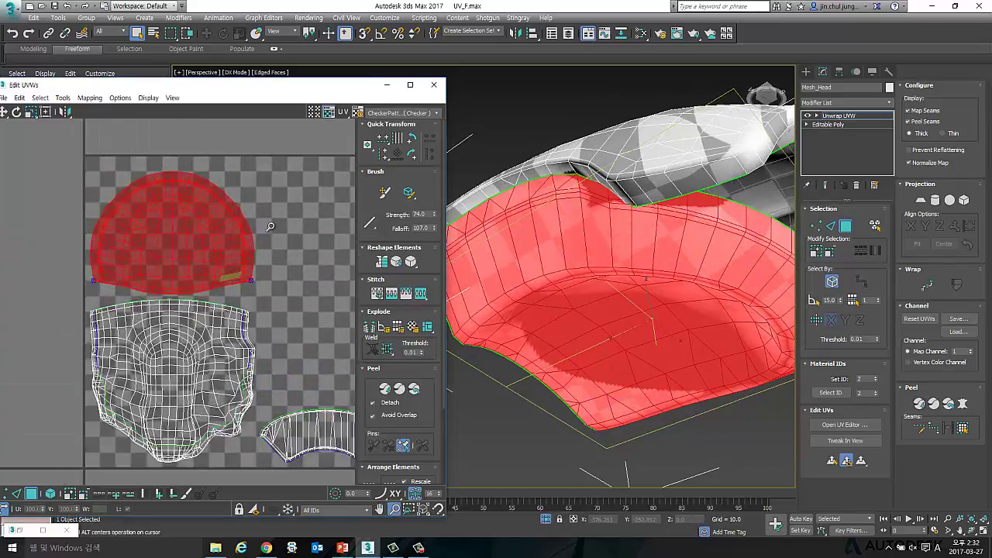
scroll(232, 273, up, 1)
scroll(268, 247, up, 2)
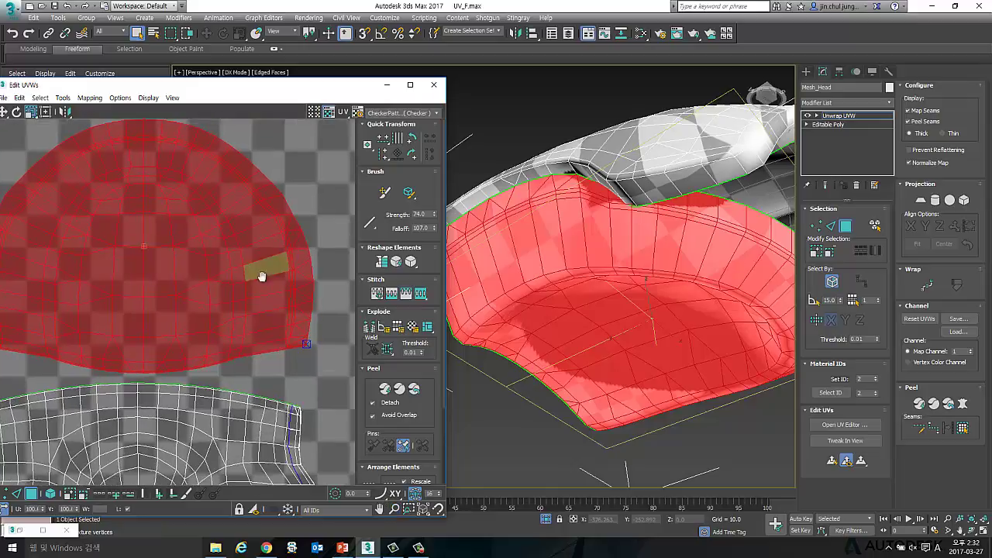
middle_drag(262, 277, 308, 277)
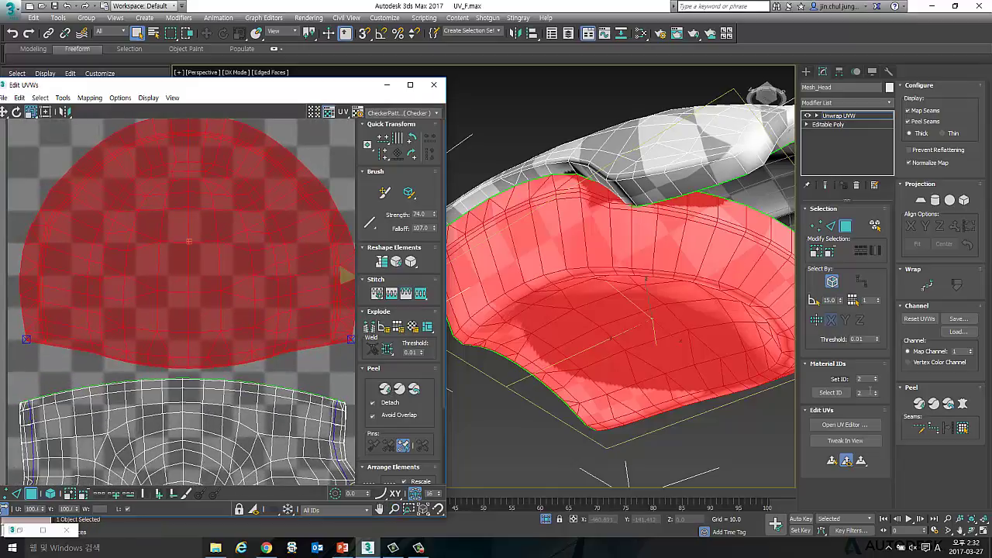
drag(335, 93, 571, 27)
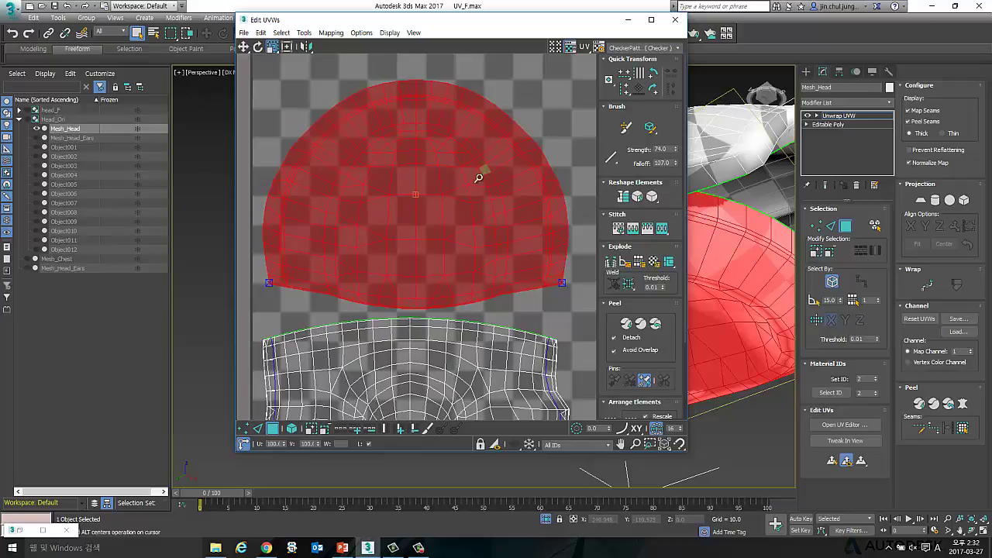
- Undo an attempted move of the peeled shell and pan the UV view to show all shells
scroll(479, 178, down, 3)
click(243, 46)
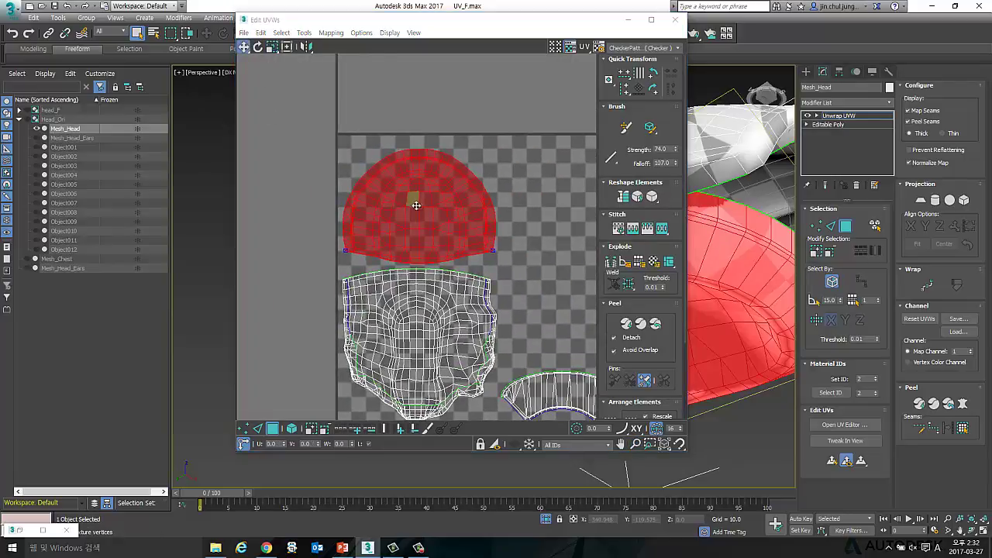
drag(417, 203, 433, 91)
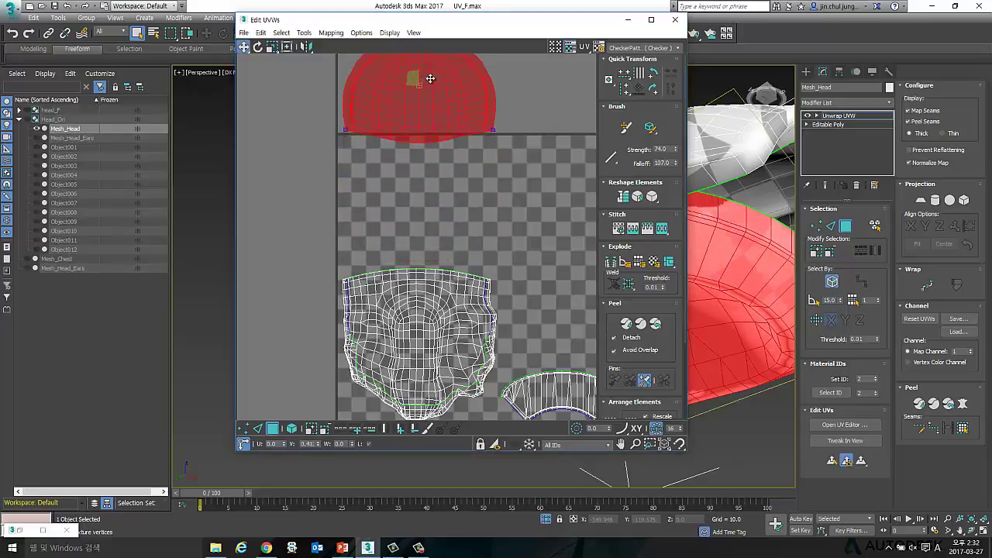
key(ctrl+z)
click(521, 287)
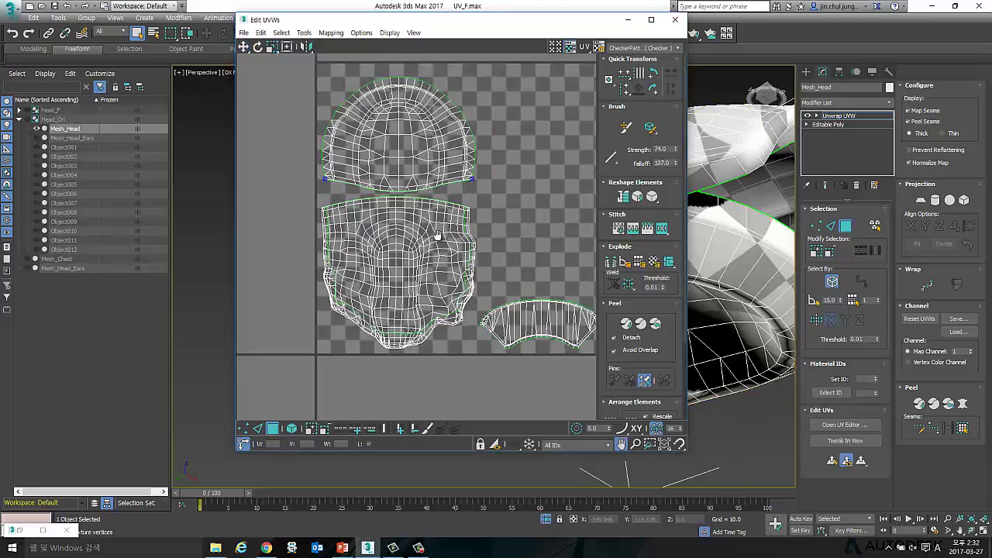
middle_drag(521, 287, 355, 250)
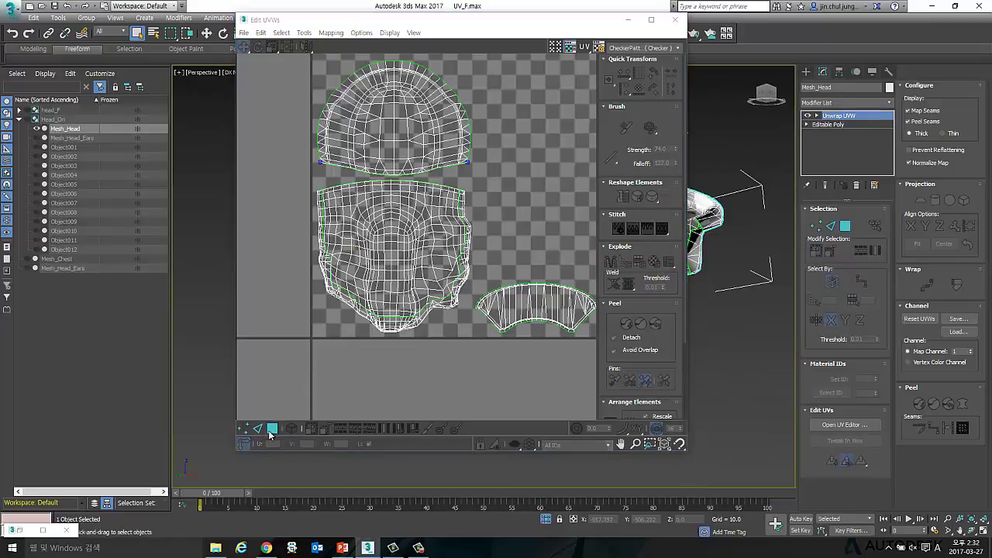
- Select the large face UV shell and re-peel it with Quick Peel
click(342, 287)
alt+middle_drag(742, 267, 696, 195)
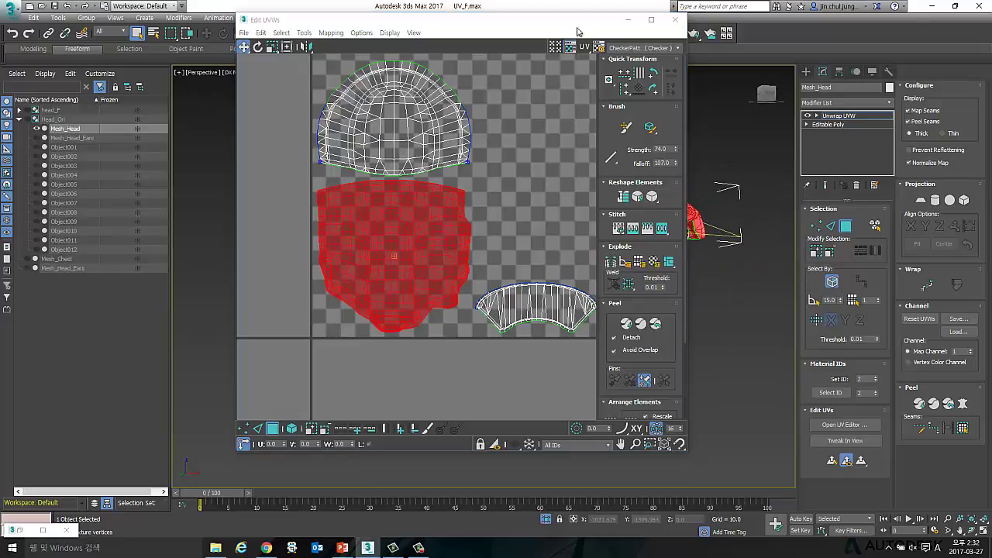
drag(577, 31, 338, 53)
mouse_move(605, 233)
alt+middle_down()
mouse_move(486, 251)
mouse_move(597, 258)
mouse_move(579, 249)
alt+middle_up()
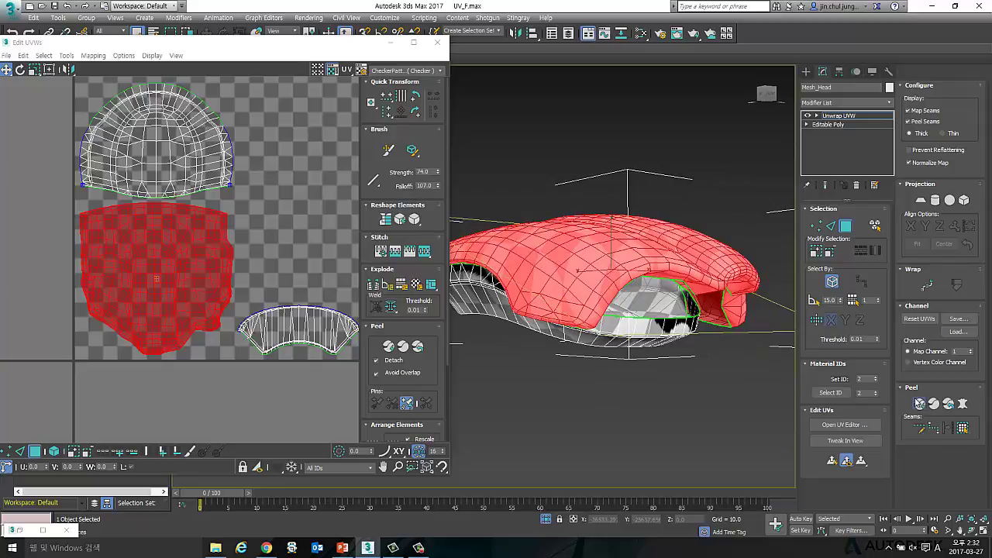
click(919, 403)
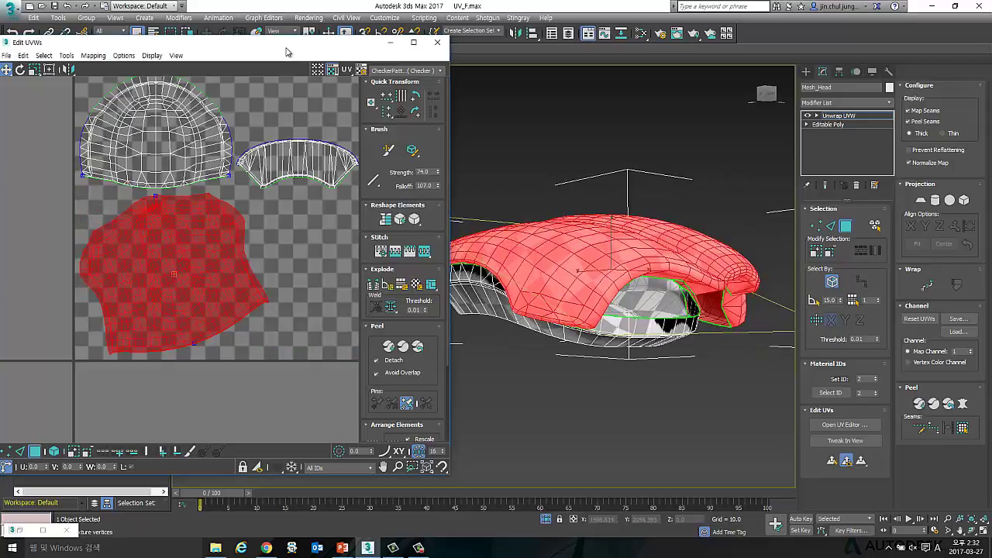
mouse_move(286, 52)
mouse_down()
mouse_move(457, 62)
mouse_move(382, 41)
mouse_up()
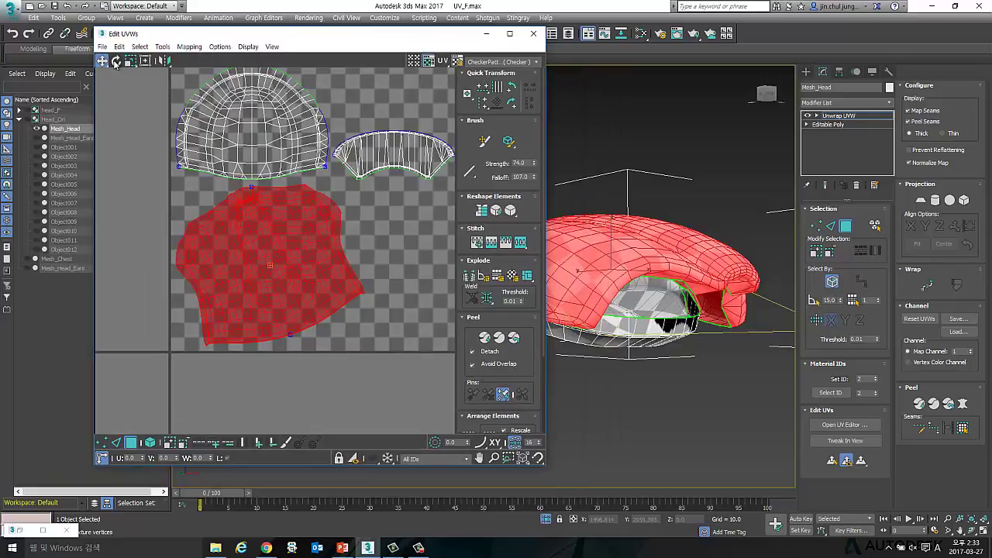
- Rotate the face shell +90 degrees and turn it upright below the cap shell
click(116, 61)
click(513, 87)
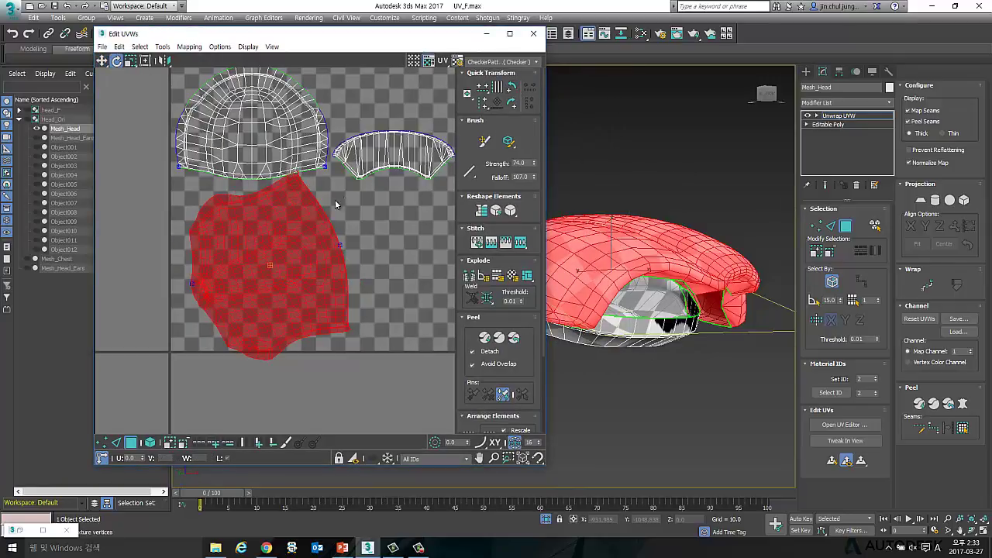
click(513, 103)
drag(303, 204, 287, 227)
scroll(287, 226, down, 2)
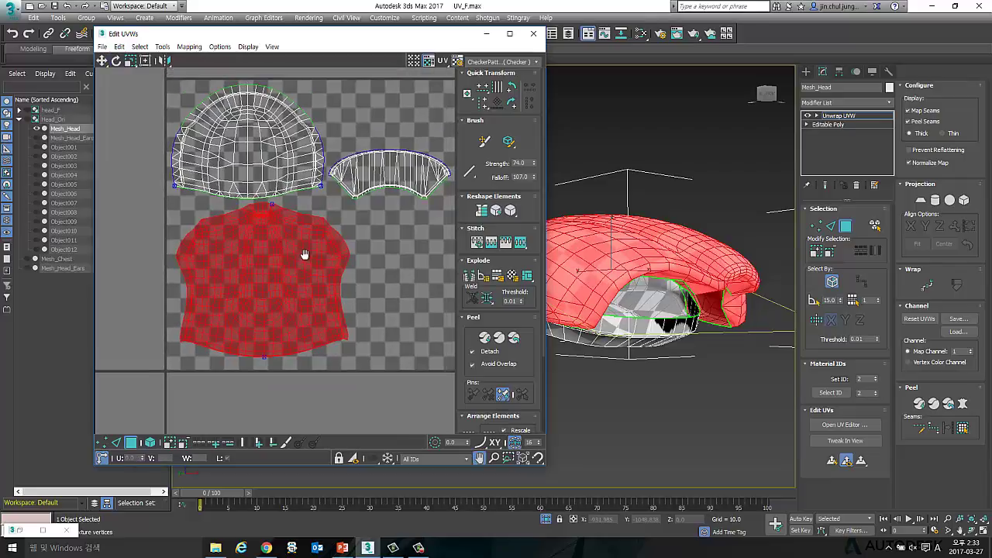
scroll(287, 232, down, 2)
scroll(256, 256, down, 2)
click(178, 218)
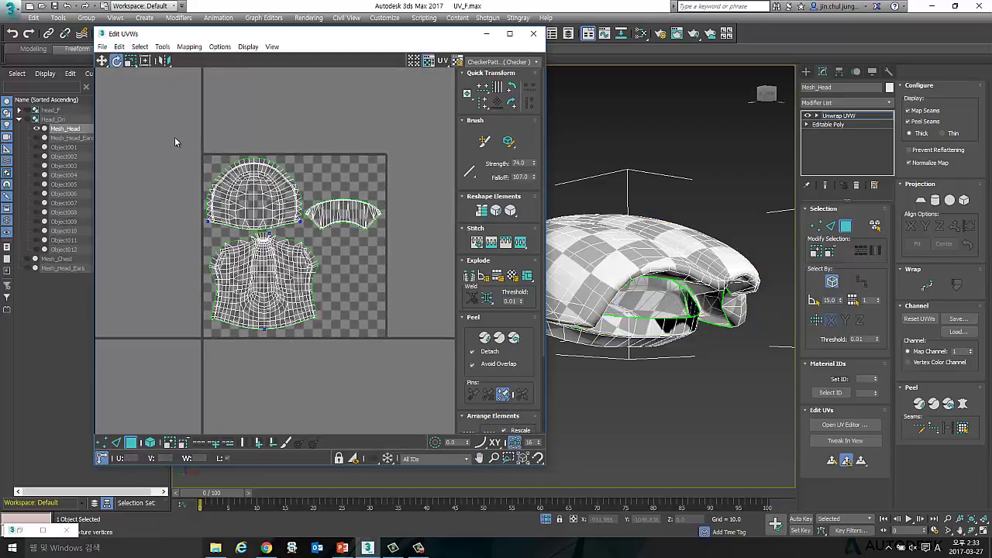
- Select all UV shells and Pack Normalize them into the U1V1 tile
key(ctrl+a)
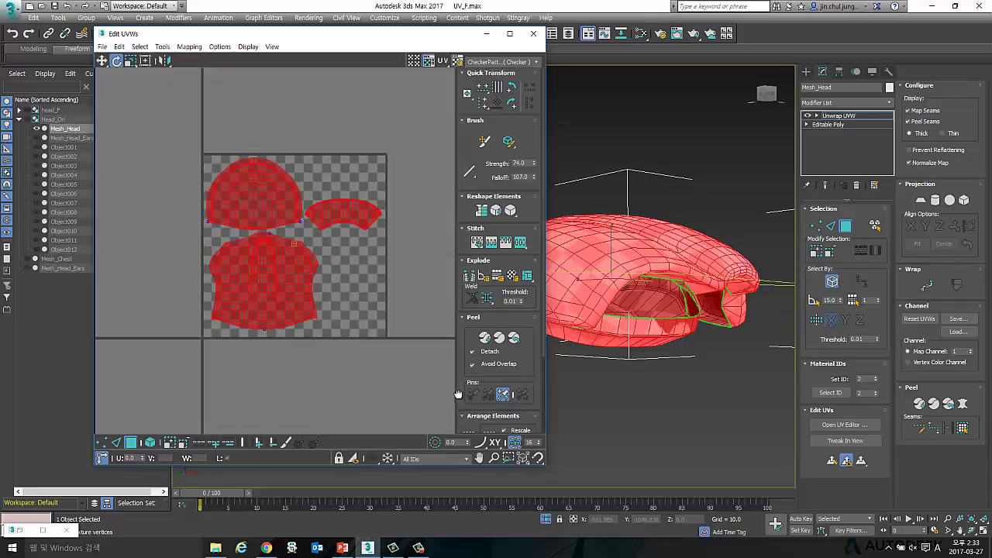
scroll(465, 399, down, 3)
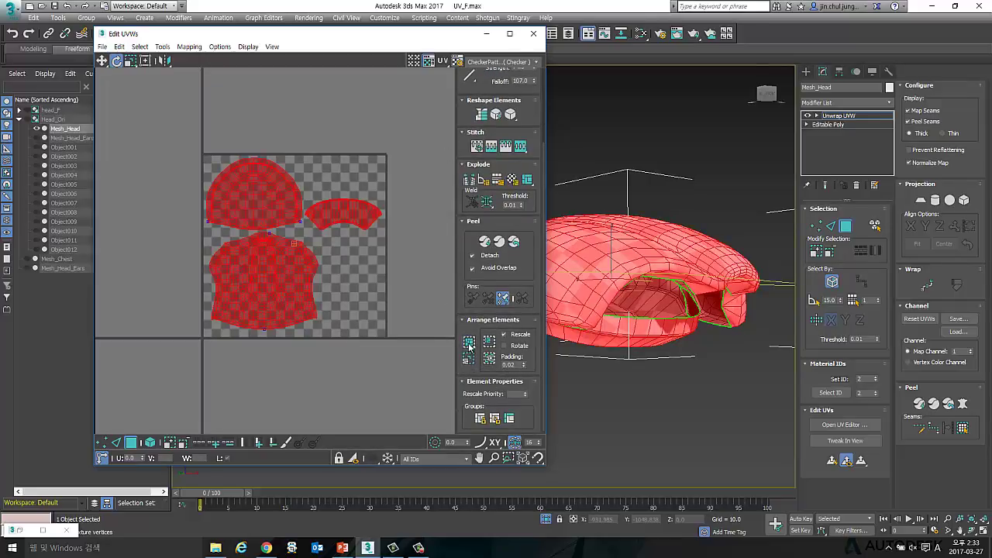
click(469, 347)
click(330, 369)
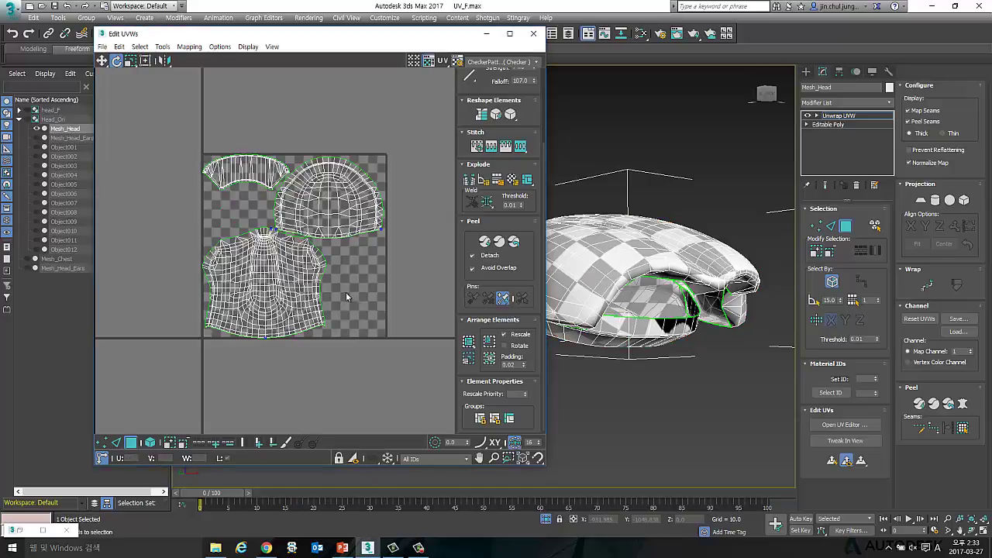
scroll(345, 293, up, 3)
middle_drag(383, 265, 417, 305)
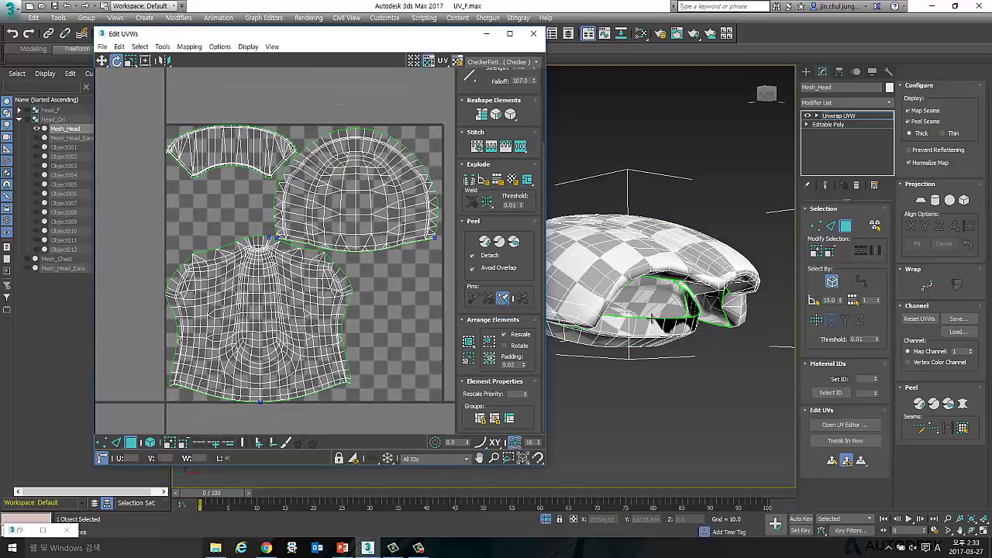
- Orbit around the head to inspect the checker from the side and below
mouse_move(740, 334)
alt+middle_down()
mouse_move(718, 314)
mouse_move(725, 372)
alt+middle_up()
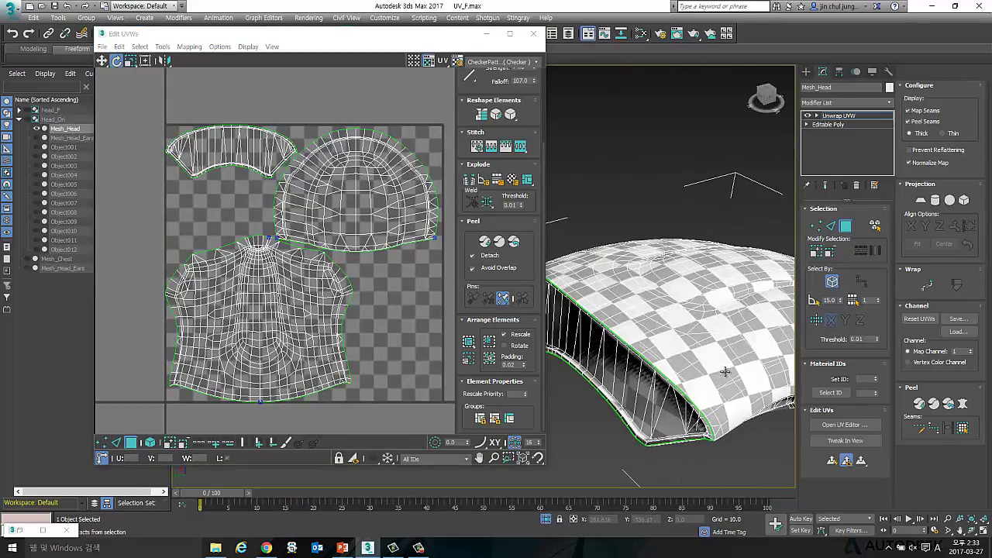
mouse_move(653, 315)
alt+middle_down()
mouse_move(640, 319)
mouse_move(691, 292)
mouse_move(663, 349)
mouse_move(638, 310)
alt+middle_up()
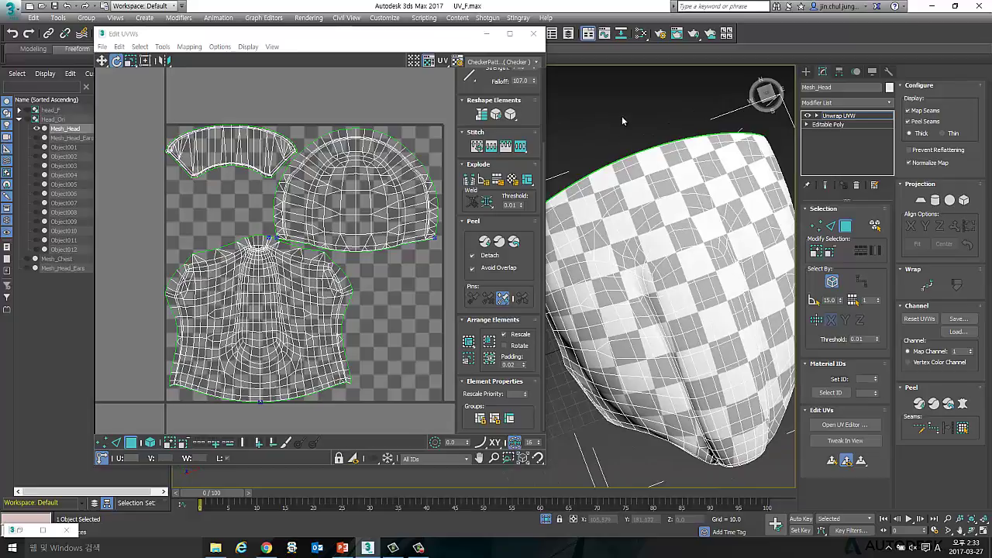
mouse_move(698, 256)
alt+middle_down()
mouse_move(745, 302)
mouse_move(673, 281)
mouse_move(689, 229)
mouse_move(659, 264)
mouse_move(693, 287)
mouse_move(664, 243)
mouse_move(636, 262)
mouse_move(666, 306)
mouse_move(707, 302)
mouse_move(602, 359)
mouse_move(724, 332)
mouse_move(689, 277)
mouse_move(674, 138)
alt+middle_up()
scroll(693, 308, down, 3)
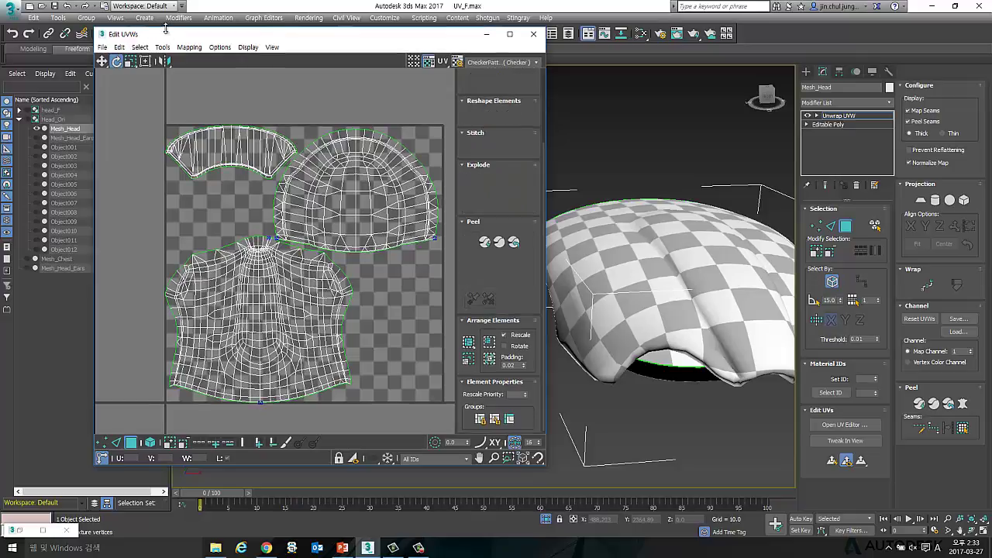
- Open the Render UV Template settings and move them aside
click(142, 47)
mouse_move(162, 48)
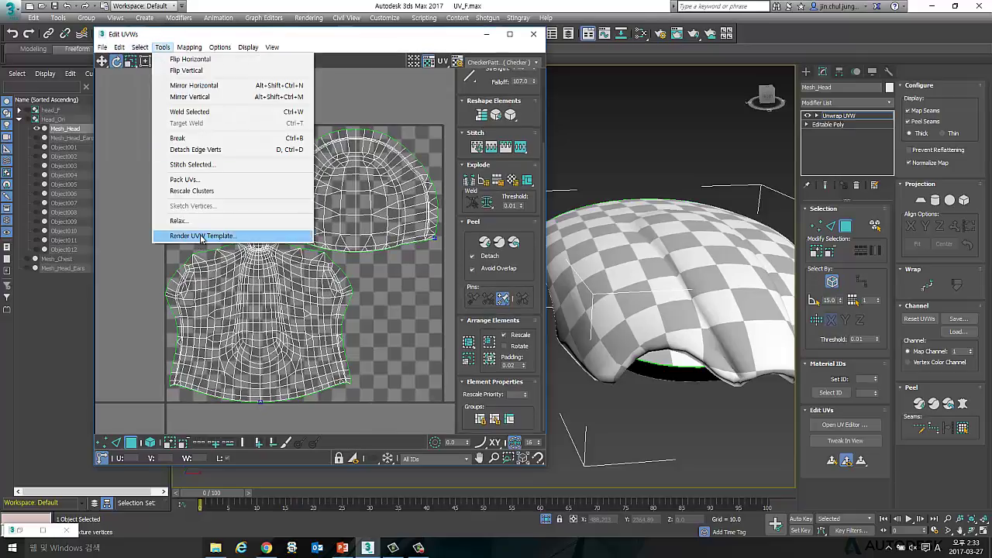
click(202, 237)
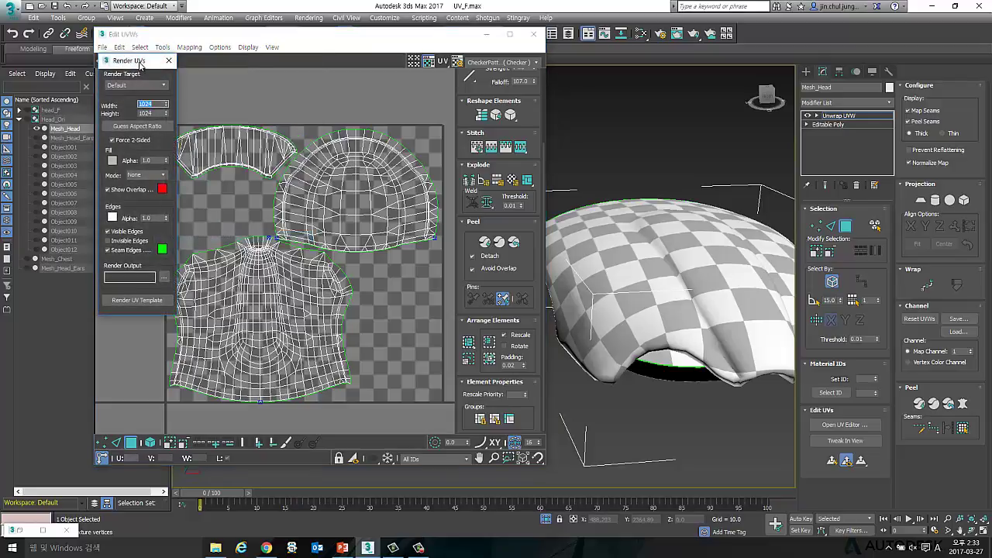
mouse_move(138, 65)
mouse_down()
mouse_move(782, 66)
mouse_move(668, 87)
mouse_up()
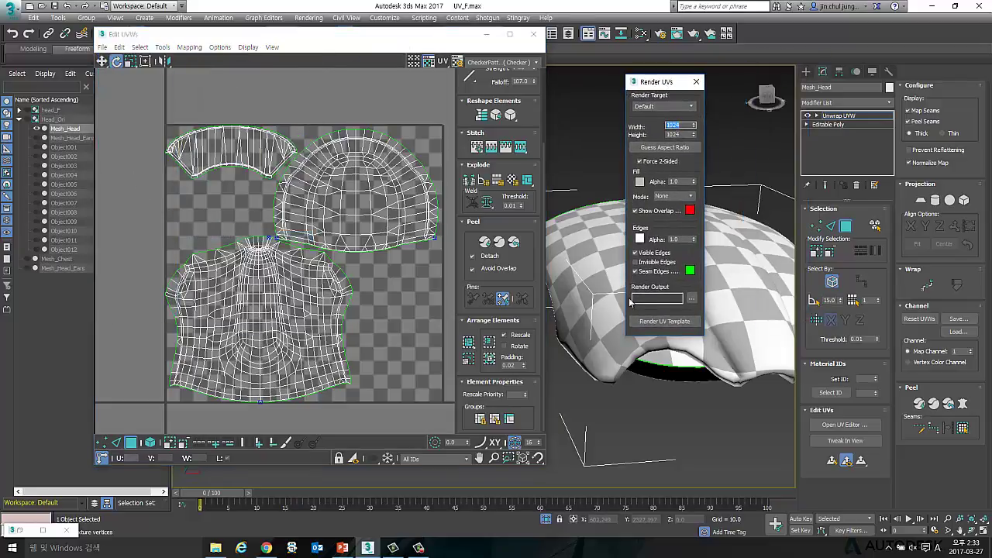
- Save the template as JPEG 'UV_test' in the 02_UV folder and accept the JPEG settings
click(692, 298)
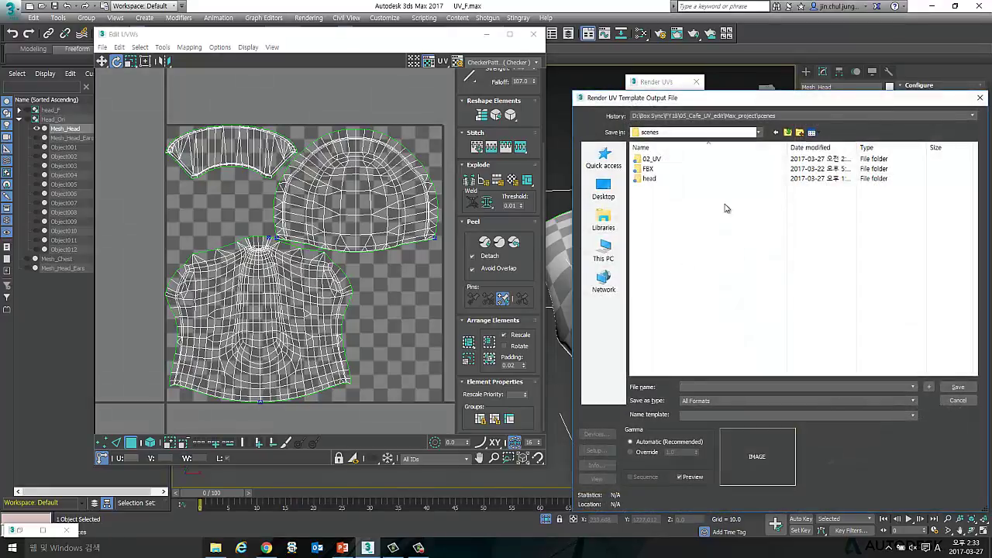
double_click(655, 159)
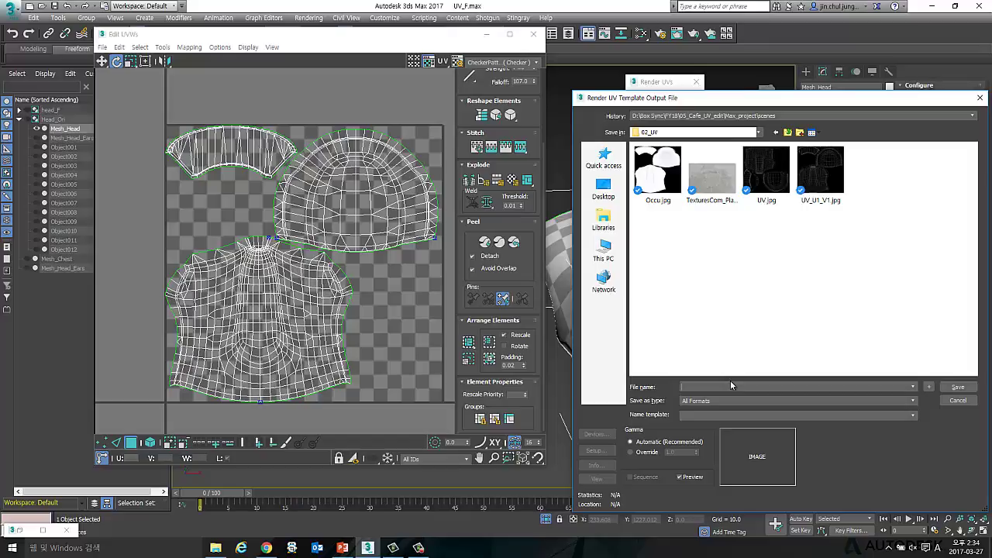
text(UV_)
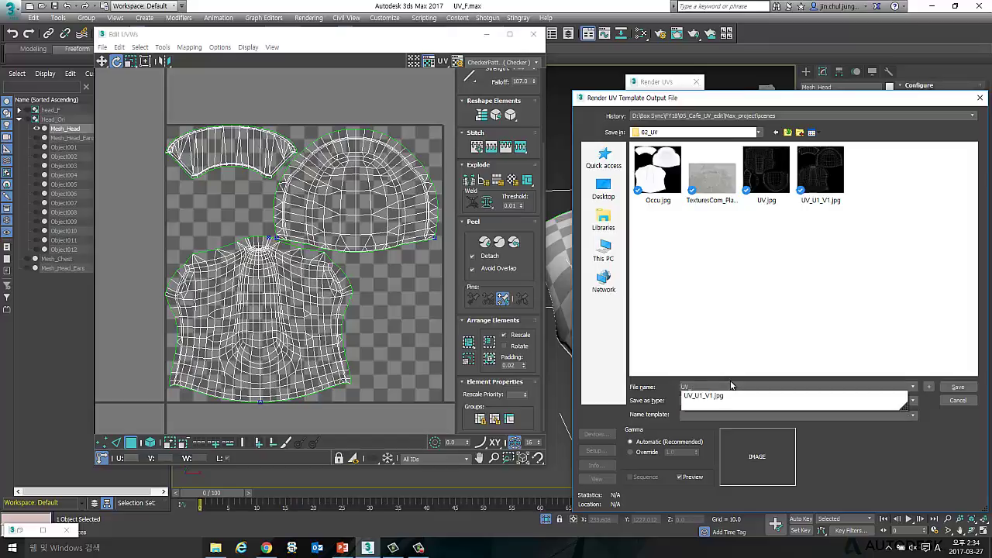
text(test)
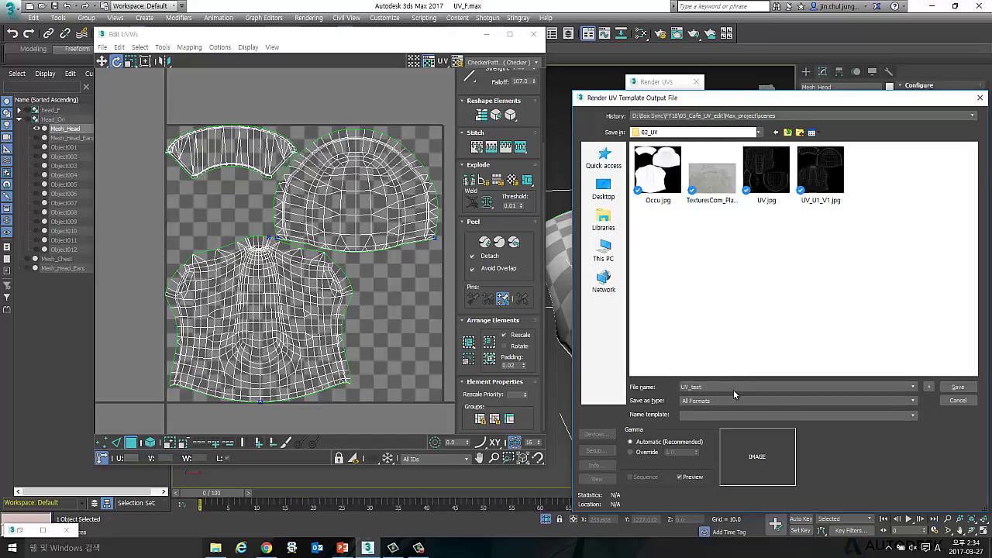
click(736, 400)
click(737, 462)
click(958, 387)
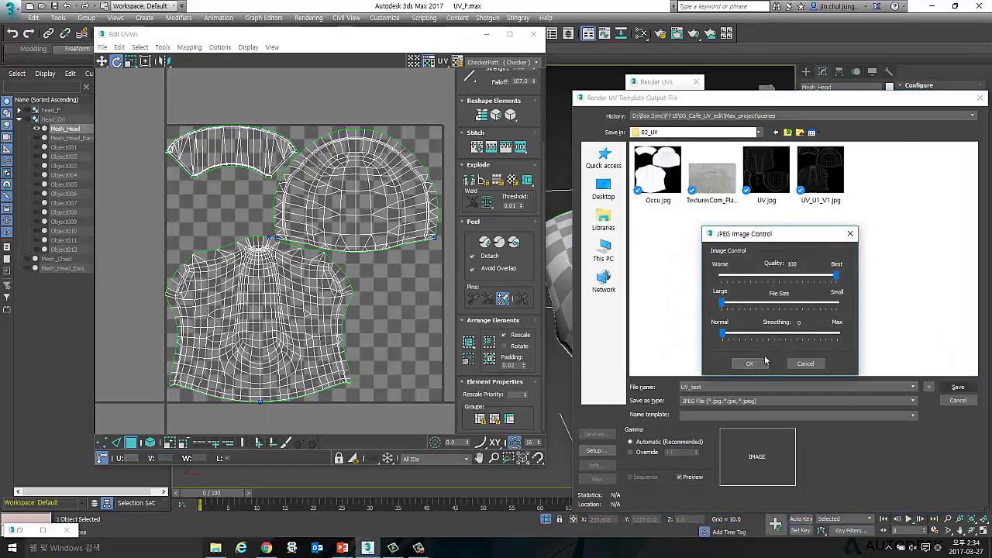
click(764, 362)
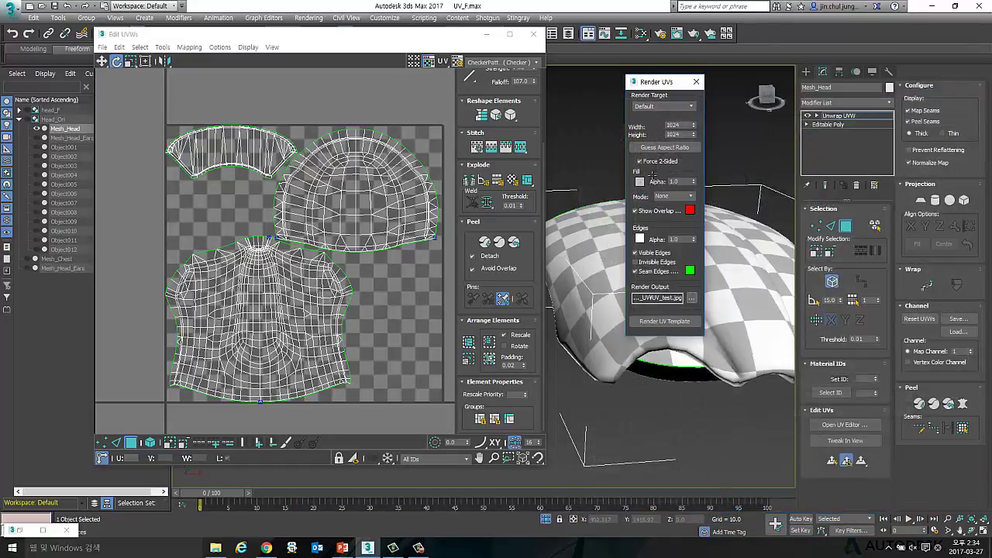
- Confirm template Width and Height are both 1024, then render the UV template
drag(665, 82, 614, 78)
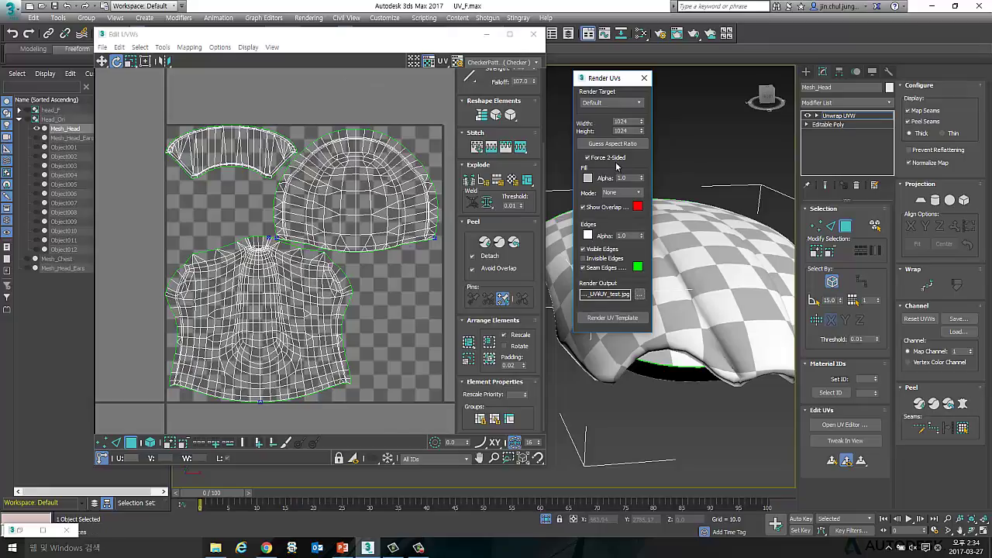
double_click(625, 122)
double_click(634, 130)
double_click(631, 121)
double_click(631, 131)
double_click(631, 130)
click(608, 321)
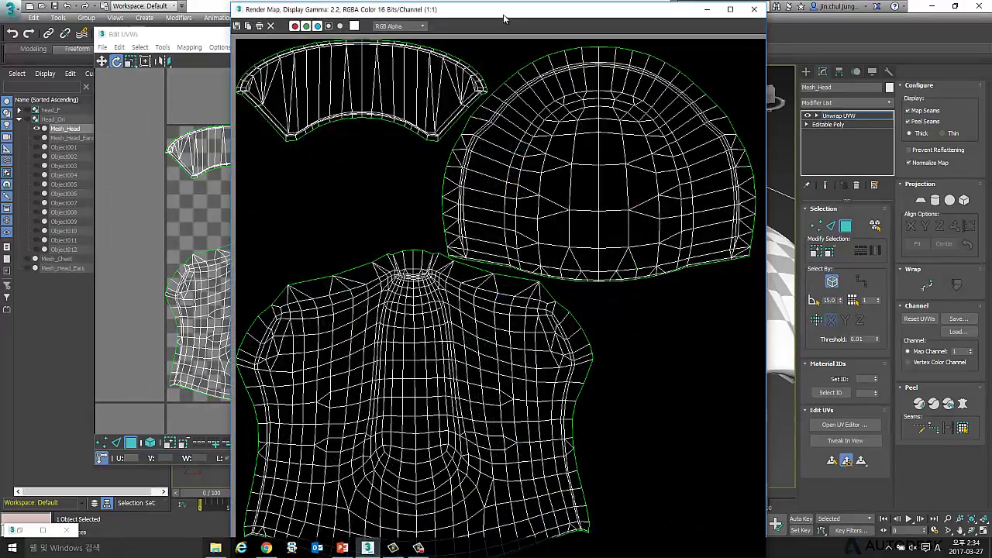
- Move the Render Map aside and open File Explorer on the D drive
drag(503, 14, 675, 13)
click(215, 547)
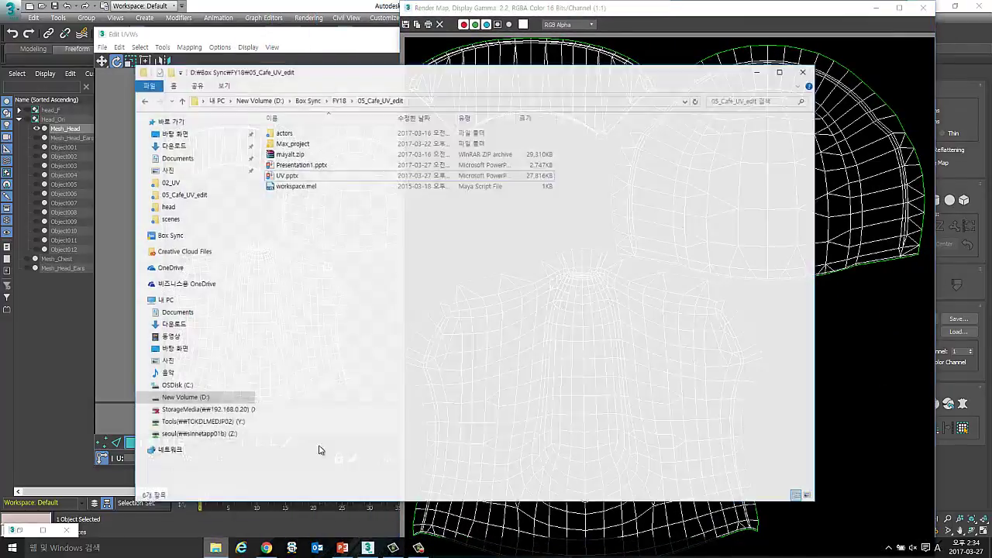
click(182, 380)
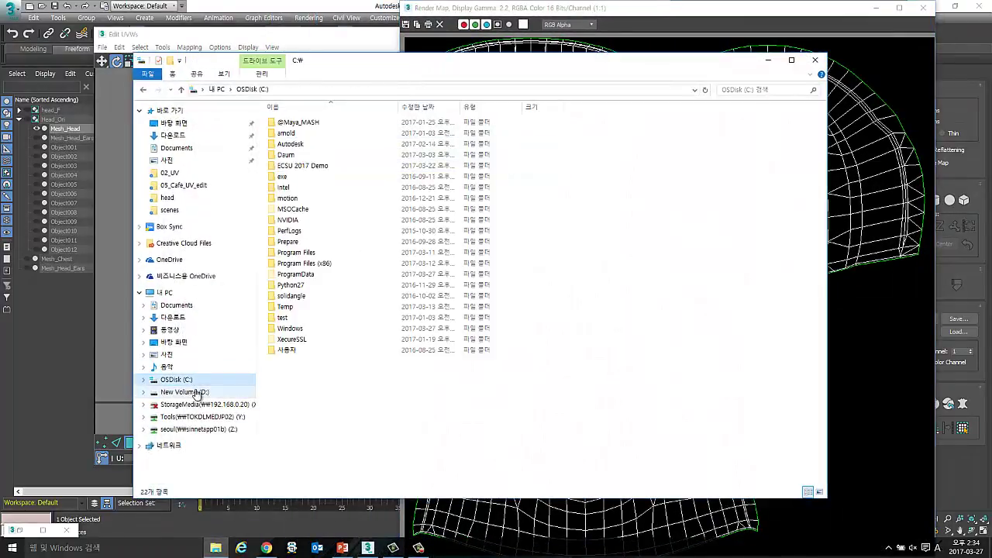
click(196, 393)
- Browse Box Sync > FY18 > 05_Cafe_UV_edit > Max_project > scenes > 02_UV and open UV_test.jpg
double_click(311, 178)
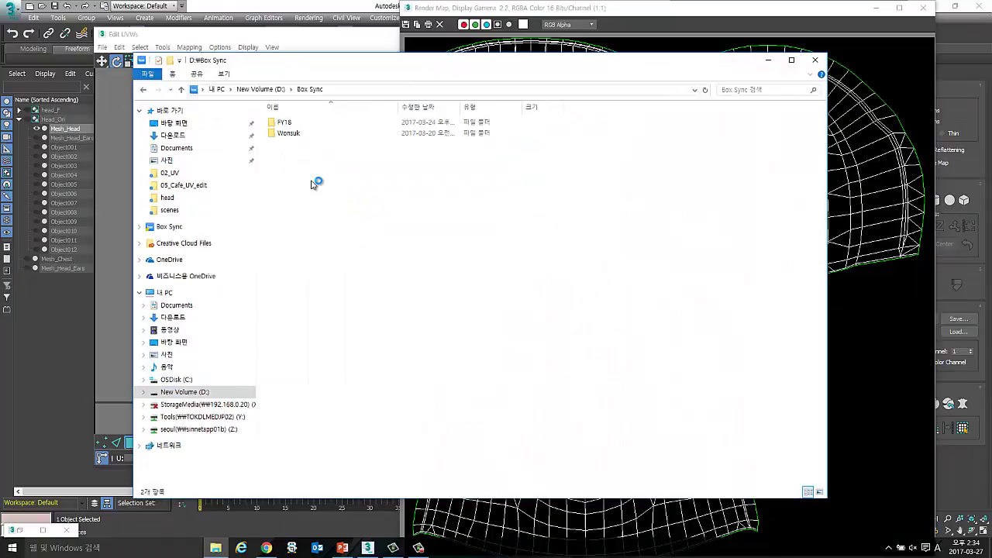
double_click(308, 124)
double_click(312, 166)
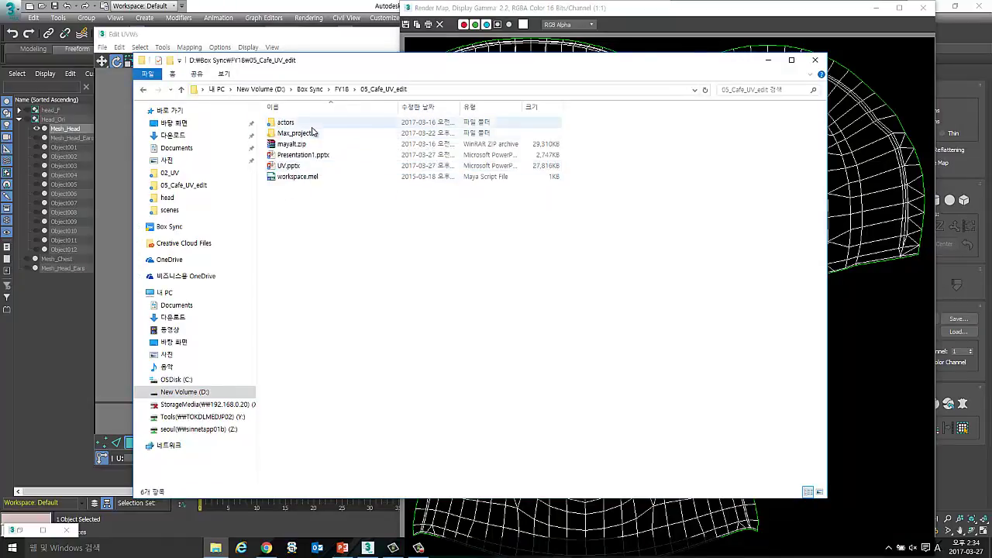
double_click(314, 133)
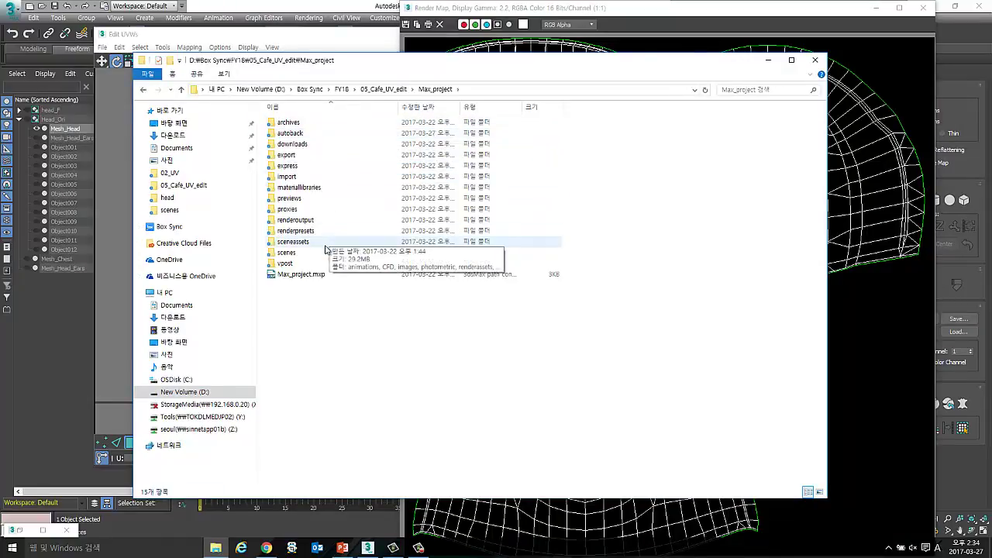
double_click(314, 255)
double_click(306, 123)
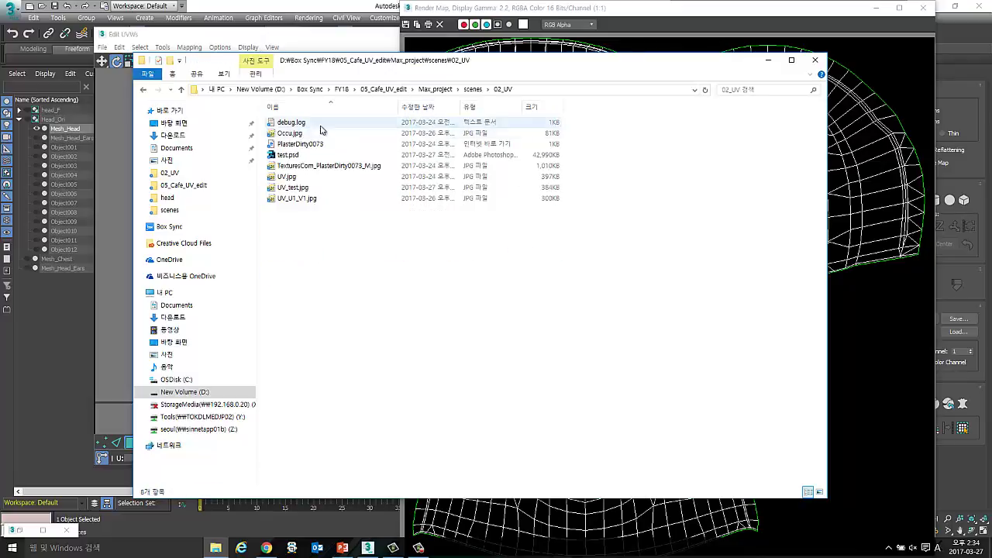
double_click(314, 188)
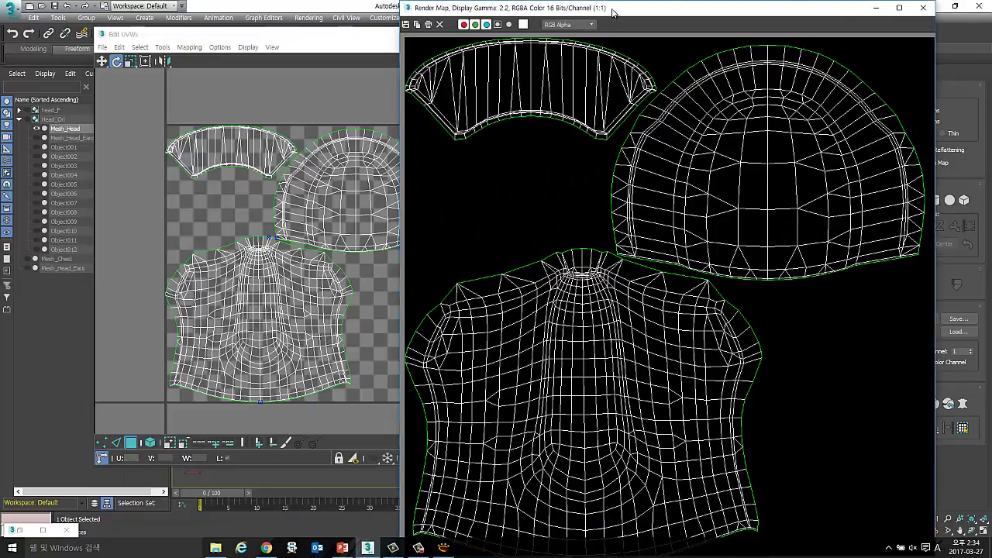
click(215, 548)
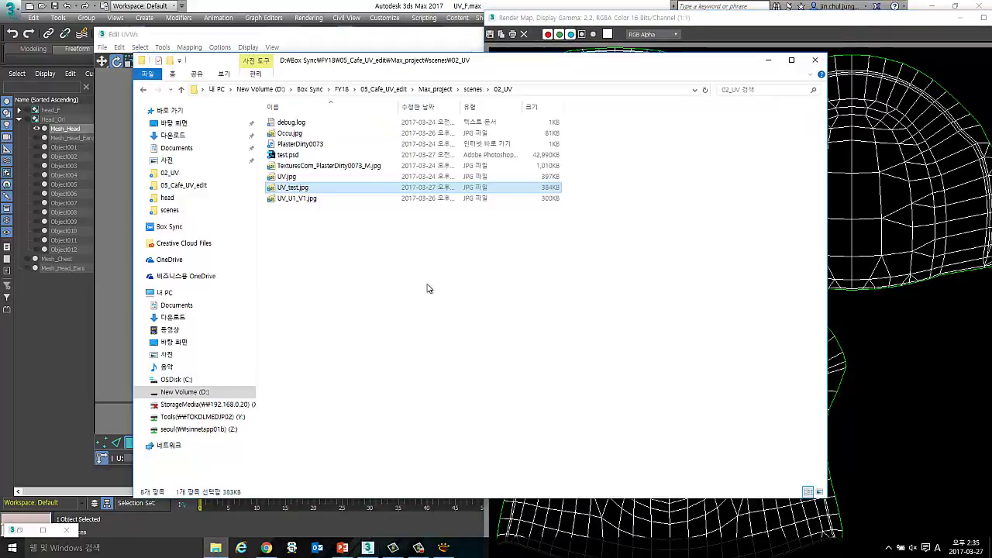
- Close the Render Map and Edit UVWs windows, then orbit the perspective view around the head
click(444, 549)
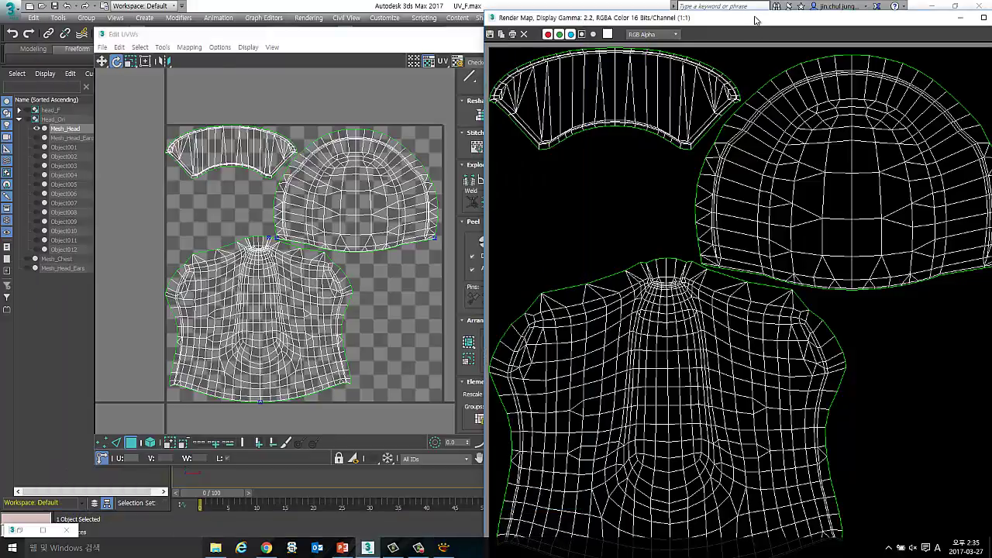
drag(756, 20, 632, 24)
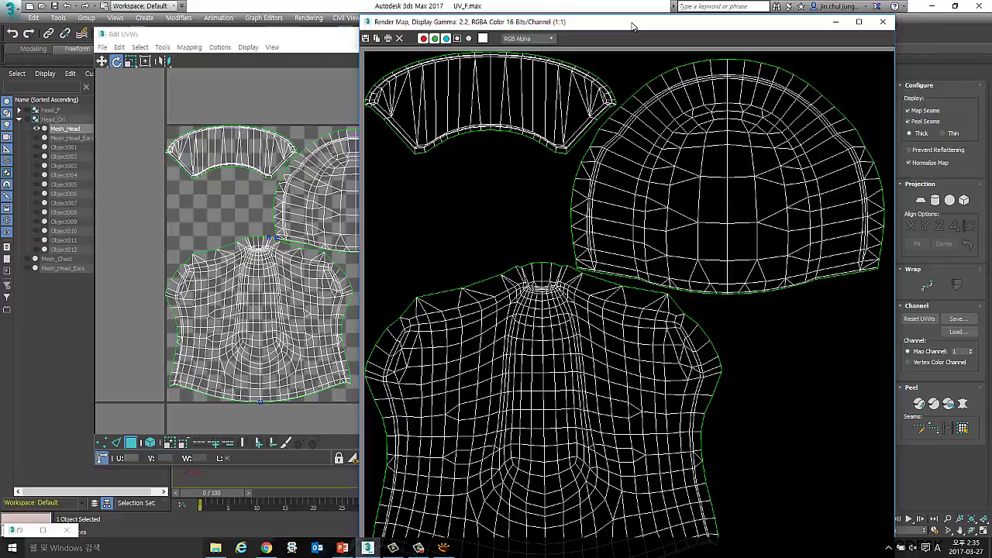
click(883, 21)
click(535, 35)
mouse_move(631, 246)
alt+middle_down()
mouse_move(468, 256)
mouse_move(480, 252)
mouse_move(505, 206)
alt+middle_up()
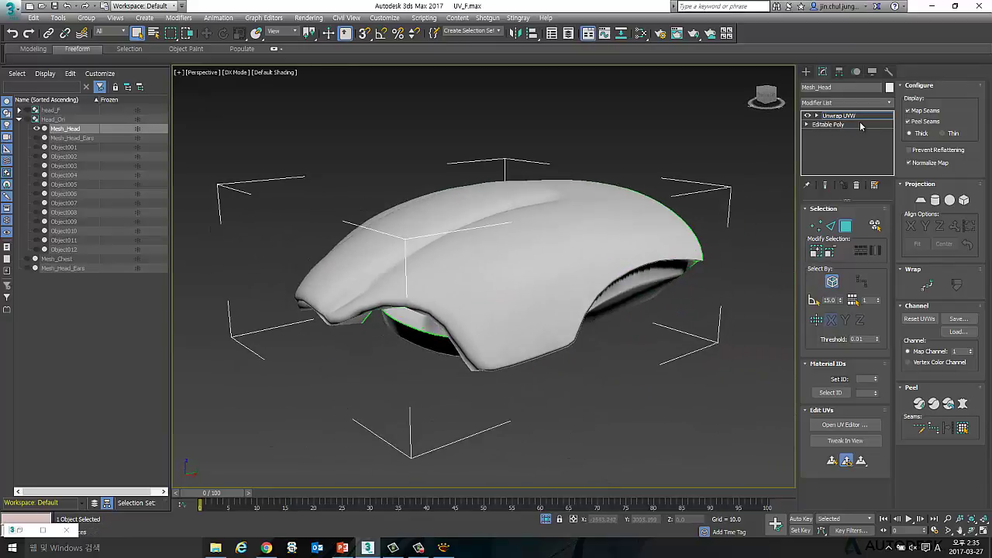
click(659, 178)
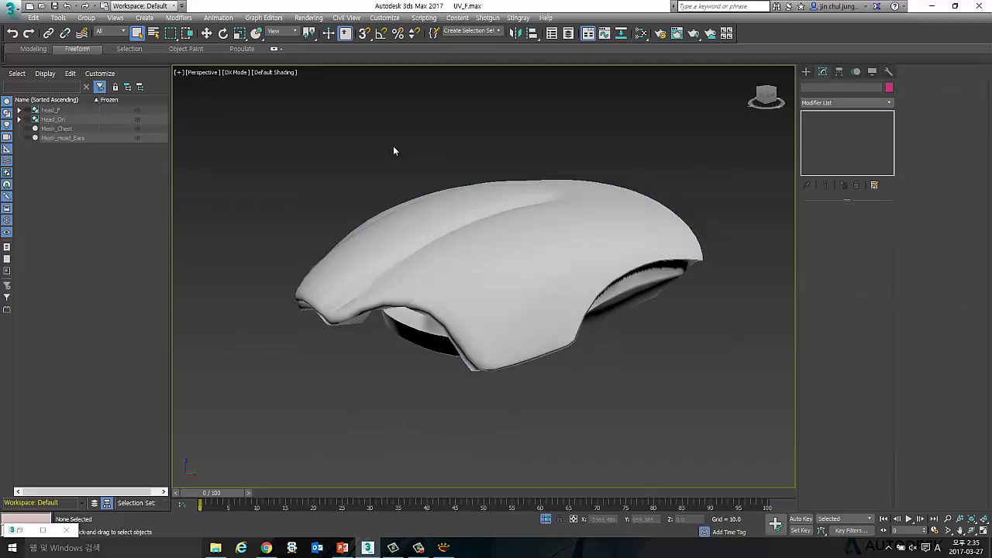
alt+middle_drag(437, 266, 472, 288)
click(452, 273)
scroll(450, 240, up, 3)
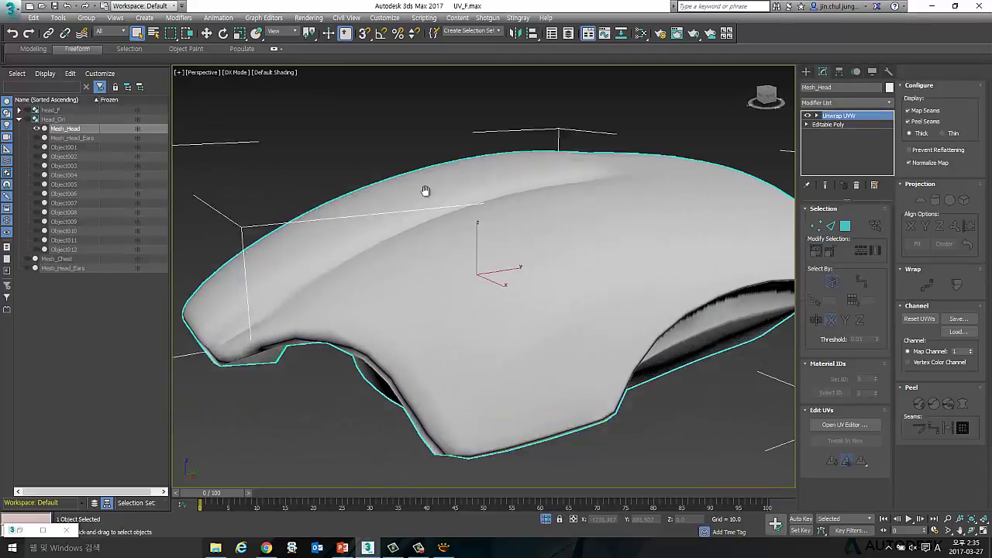
scroll(438, 200, up, 2)
mouse_move(438, 201)
alt+middle_down()
mouse_move(426, 206)
mouse_move(447, 219)
alt+middle_up()
scroll(448, 219, down, 2)
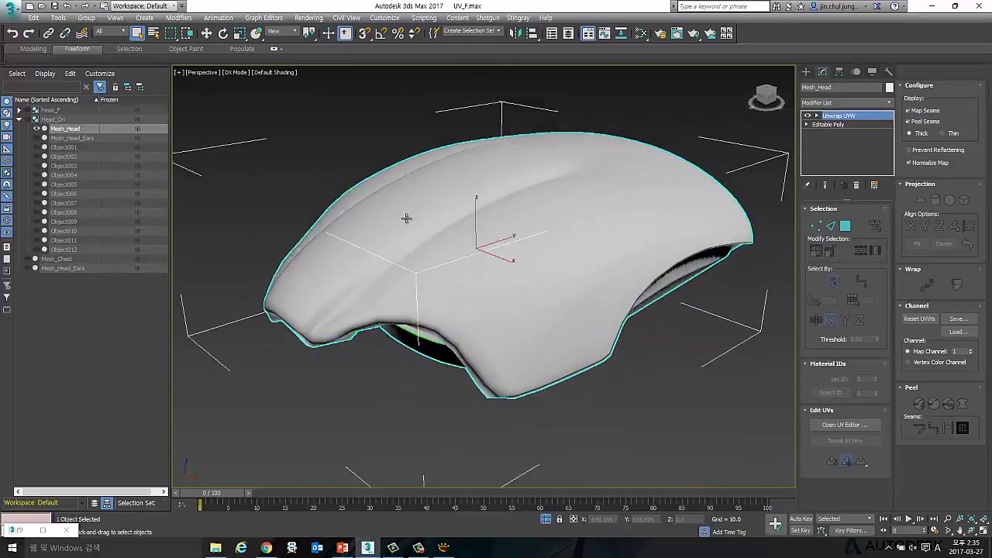
scroll(406, 217, down, 2)
alt+middle_drag(380, 223, 317, 411)
click(317, 411)
click(439, 284)
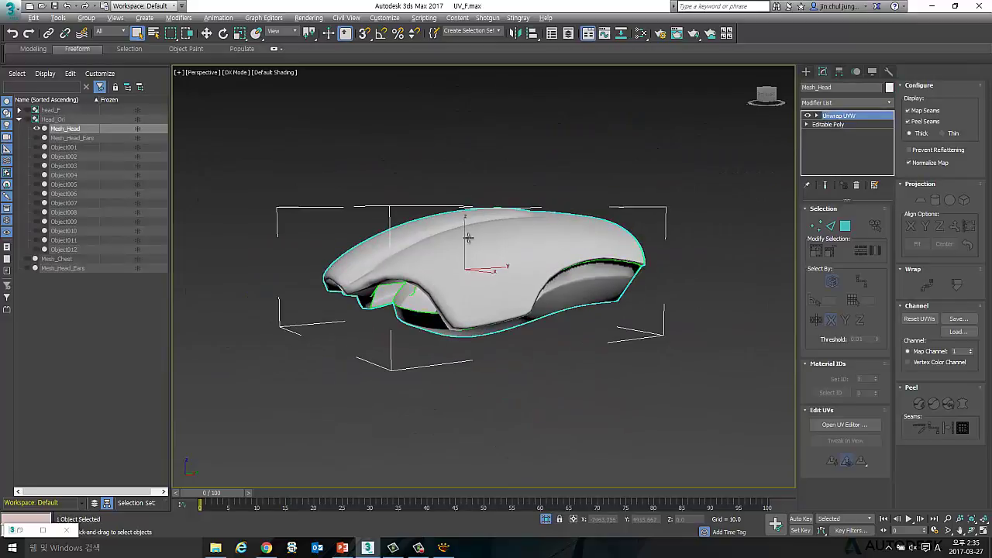
mouse_move(467, 235)
alt+middle_down()
mouse_move(466, 251)
mouse_move(478, 255)
mouse_move(524, 243)
alt+middle_up()
key(ctrl+d)
click(501, 240)
click(377, 129)
click(525, 315)
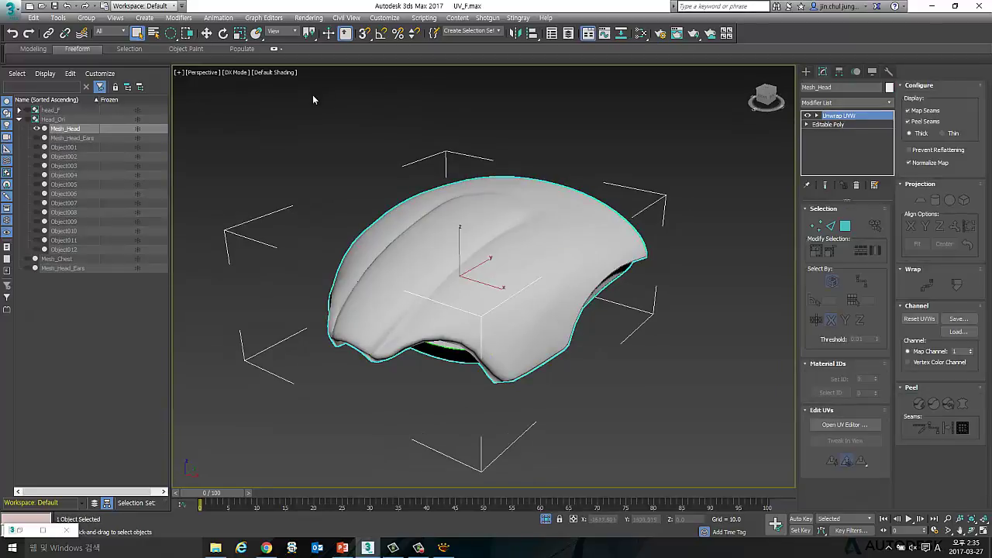
click(309, 18)
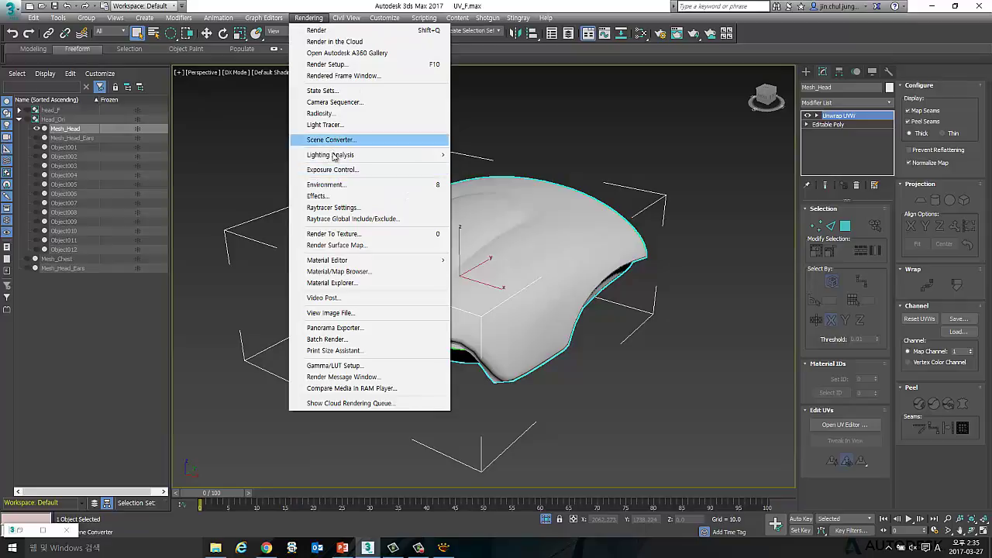
- Open Rendering > Render To Texture for Mesh_Head and move its dialog to the left
click(342, 239)
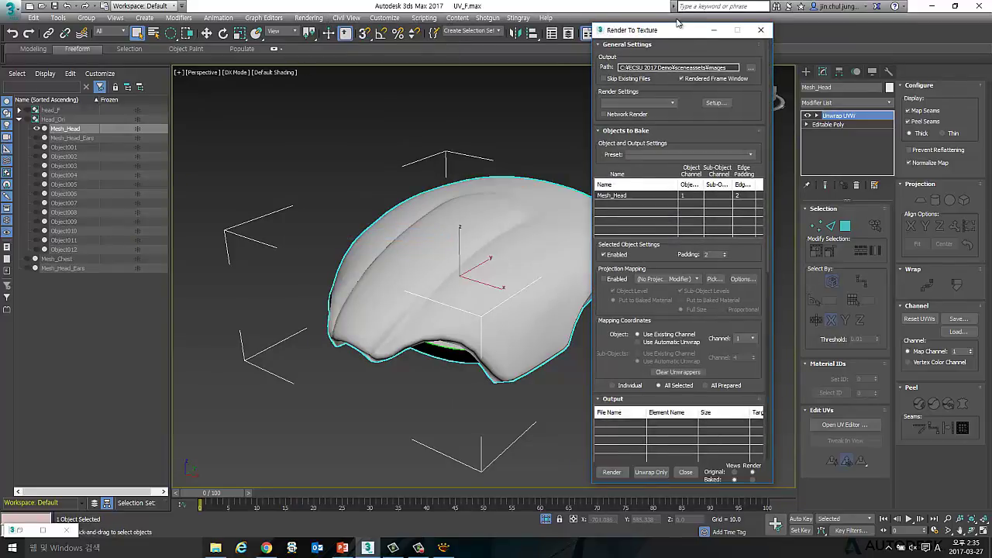
drag(666, 31, 245, 27)
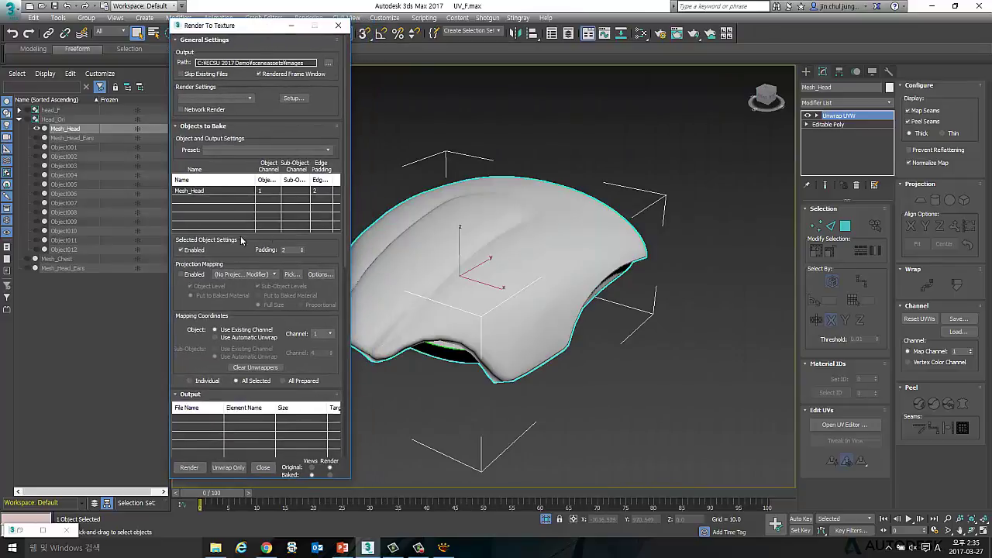
click(806, 71)
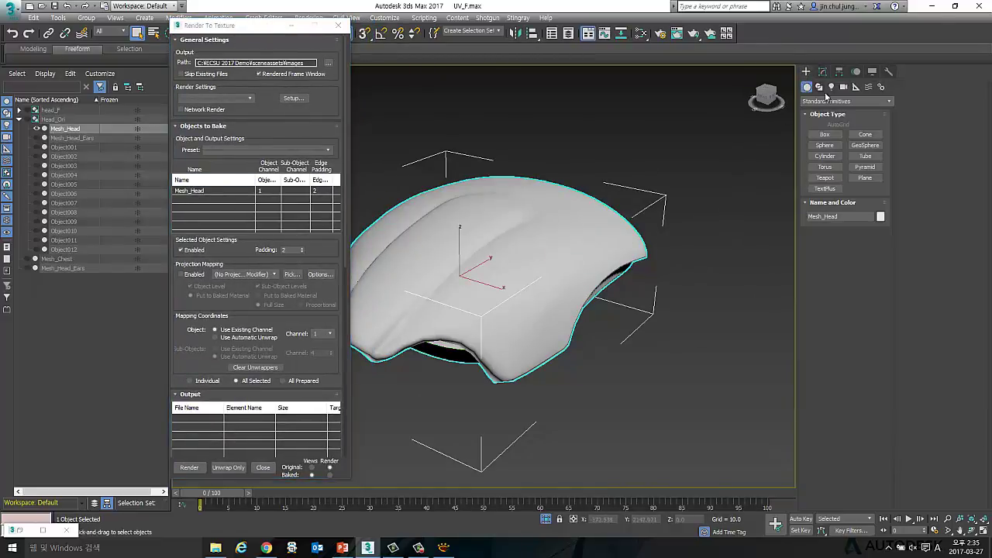
- Switch the light list to Standard lights, orbit to a low side view, and move Render To Texture aside
click(831, 87)
click(846, 101)
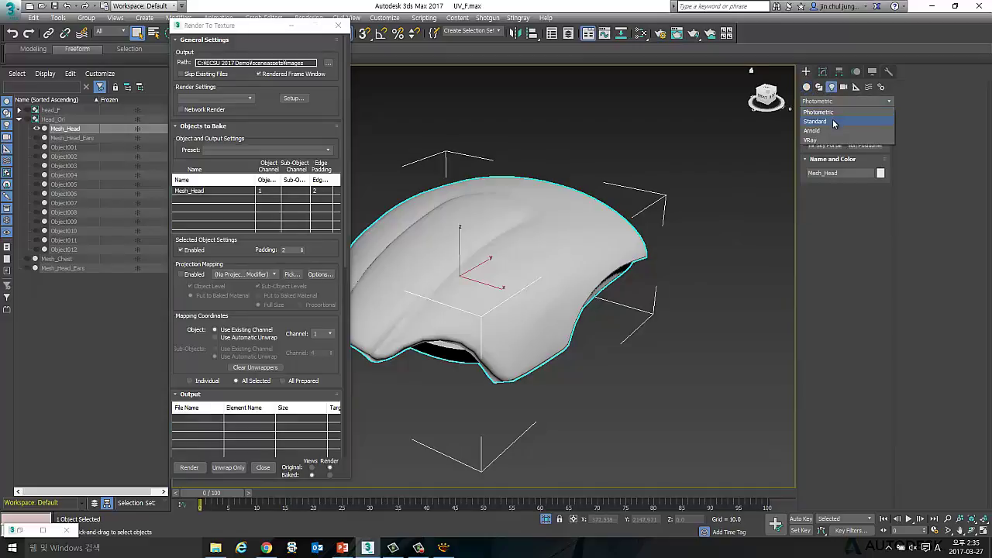
click(834, 122)
mouse_move(507, 317)
alt+middle_down()
mouse_move(479, 299)
mouse_move(489, 303)
mouse_move(465, 308)
alt+middle_up()
alt+middle_drag(693, 220, 523, 340)
drag(287, 25, 177, 30)
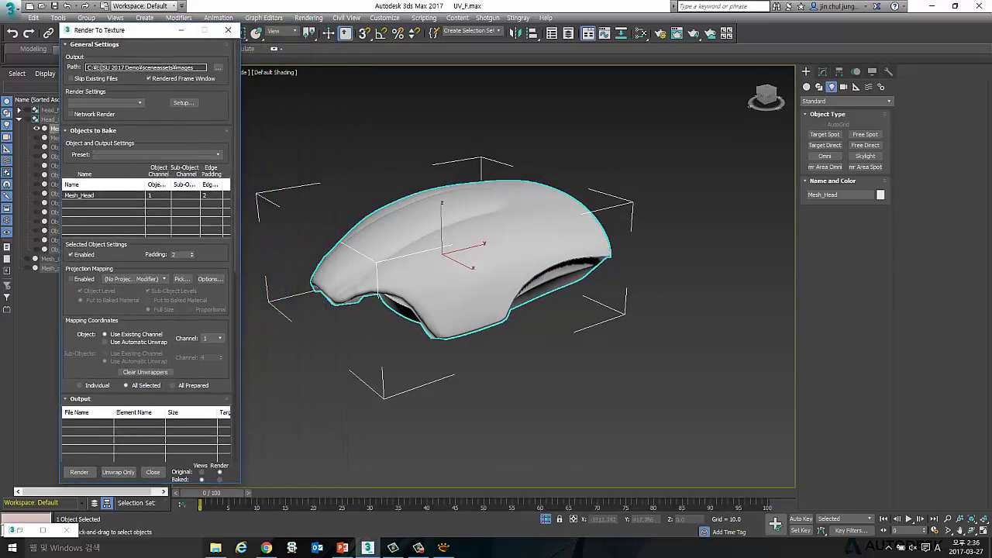
drag(152, 34, 148, 35)
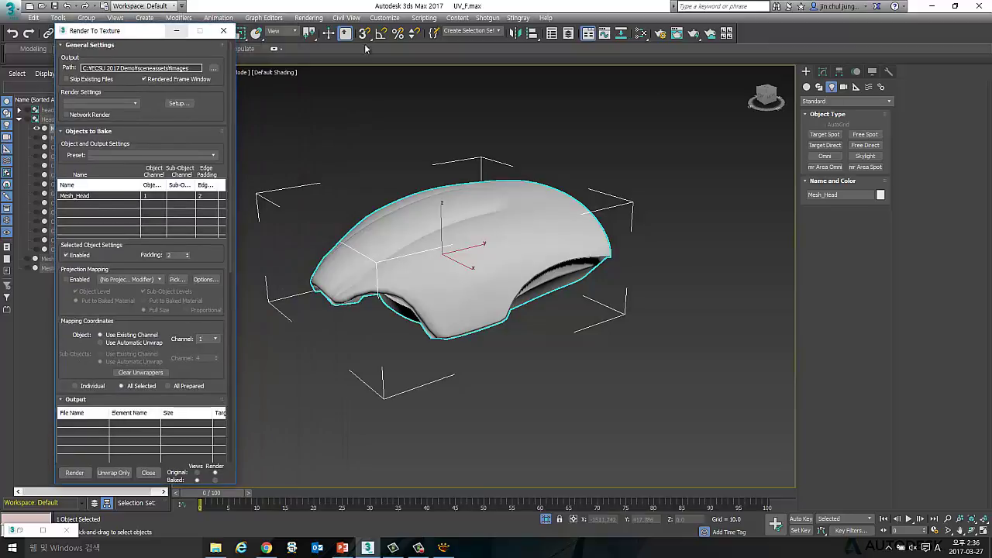
- Create a Skylight beside the head and drag it into position
click(832, 87)
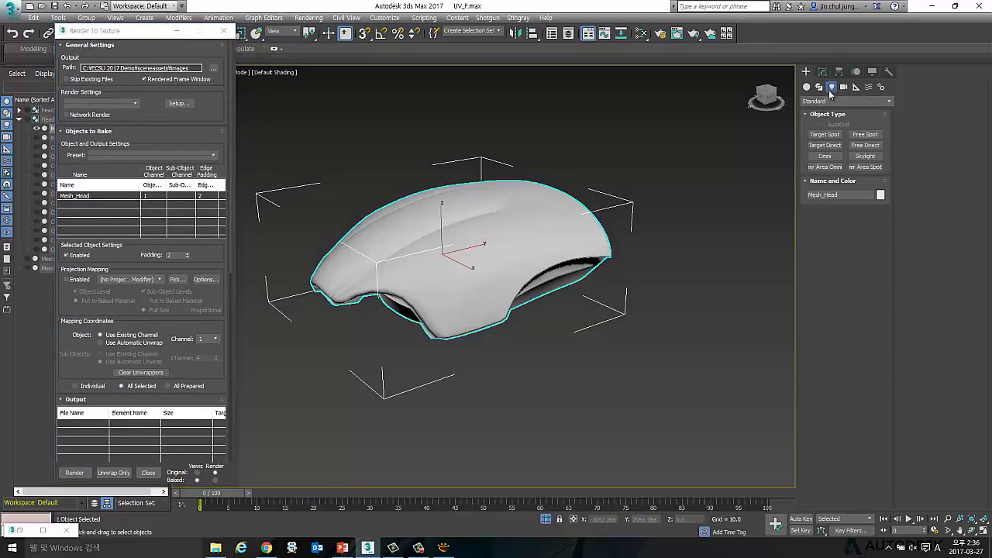
click(865, 156)
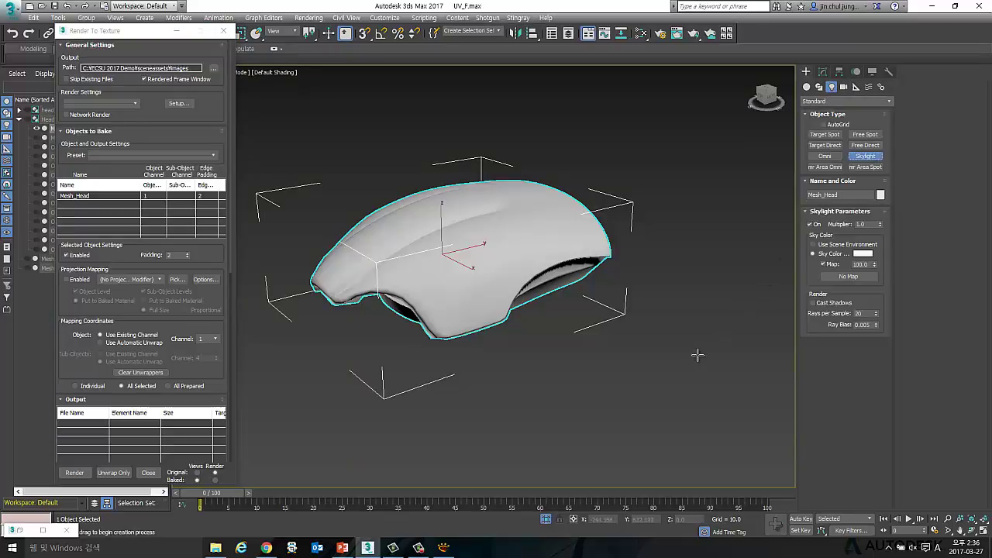
click(578, 376)
right_click(667, 390)
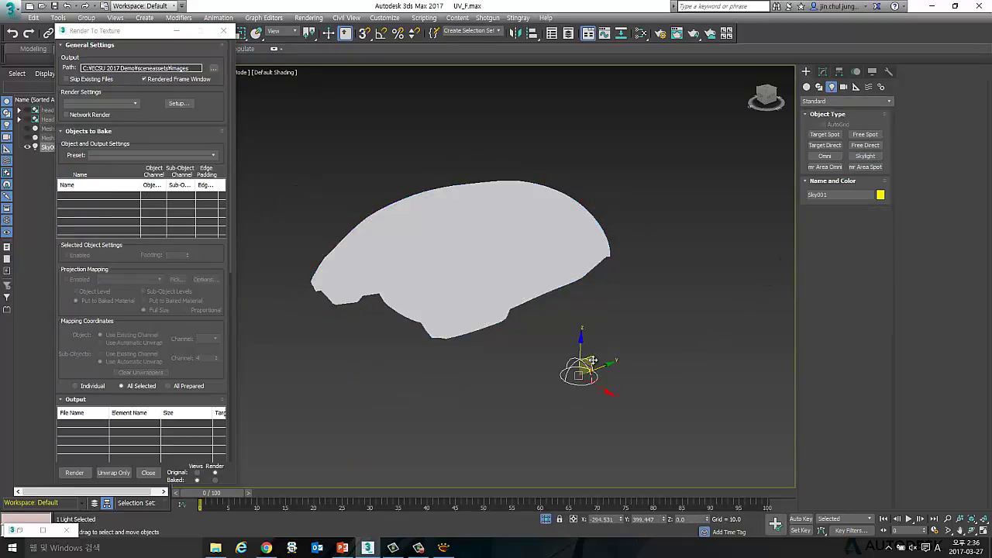
drag(593, 376, 616, 366)
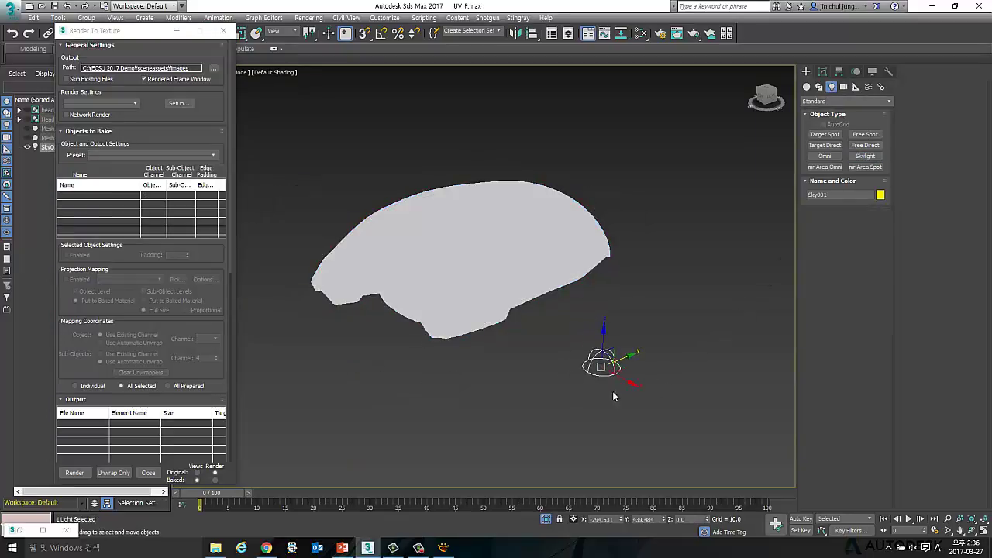
- Show the skylight's settings, then select Mesh_Head and frame the view on it
click(824, 73)
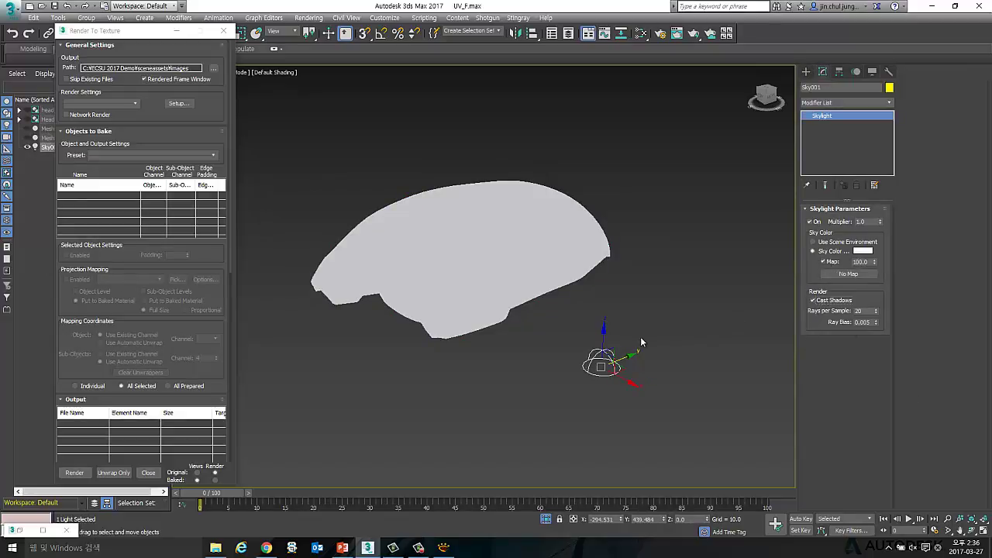
alt+middle_drag(571, 313, 589, 297)
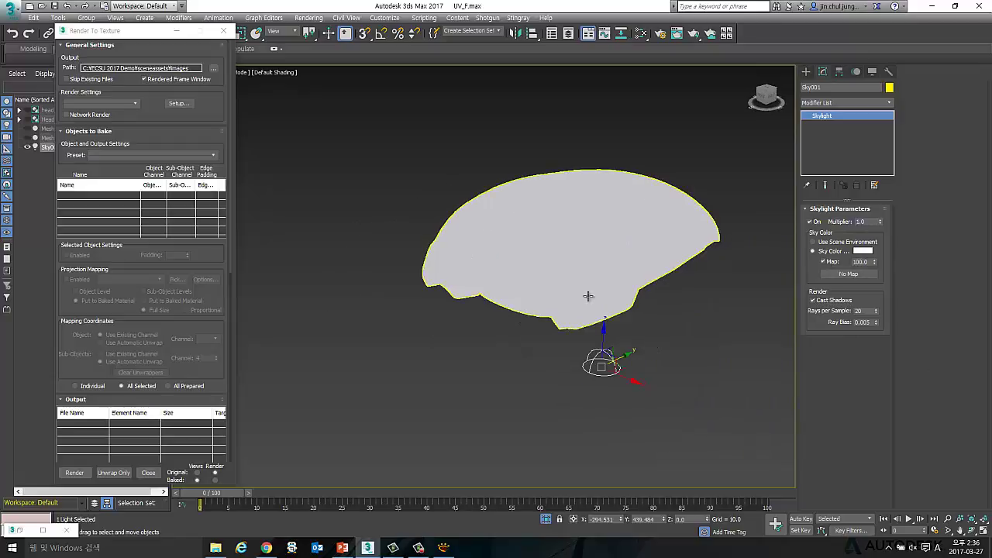
click(598, 283)
key(z)
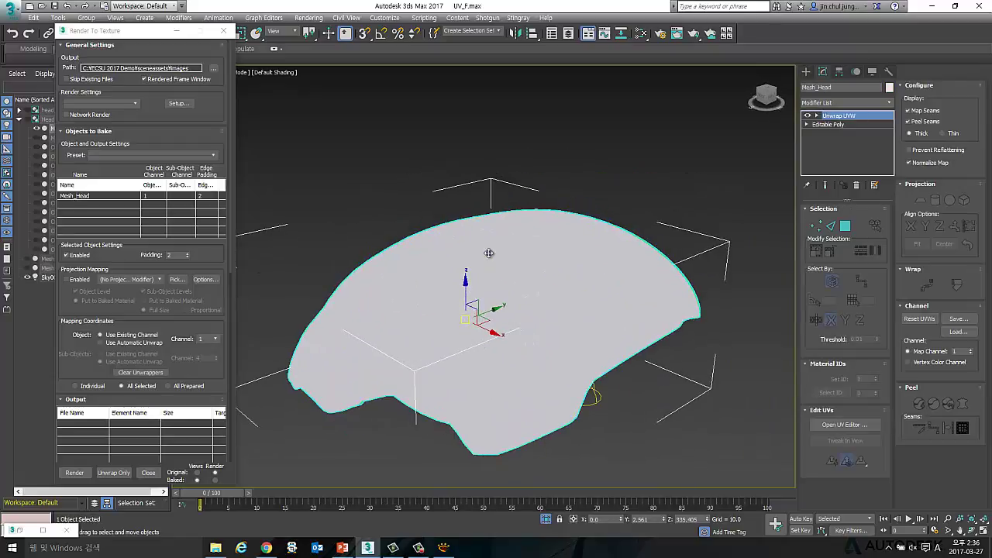
- Reselect Mesh_Head for baking and set its padding to 4
drag(145, 37, 768, 21)
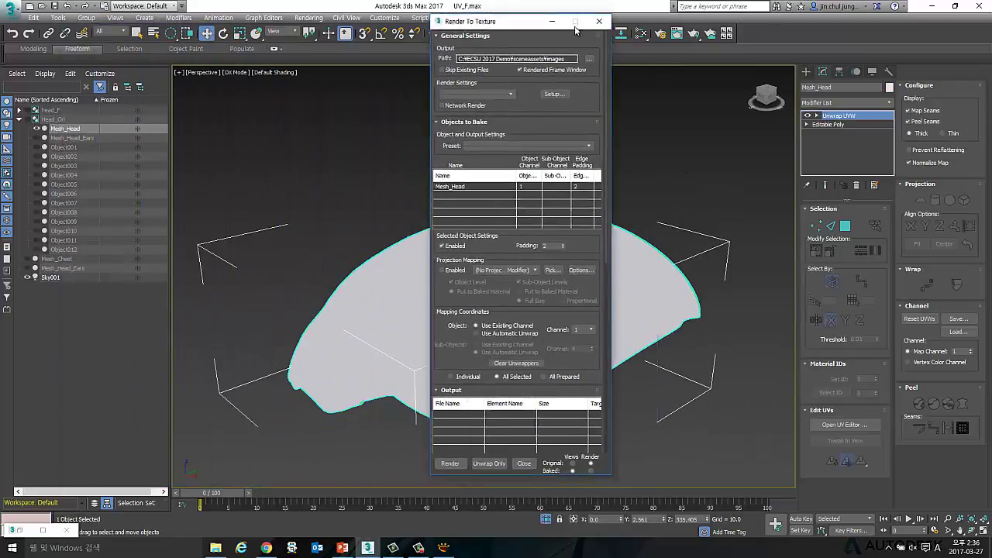
click(533, 137)
click(527, 218)
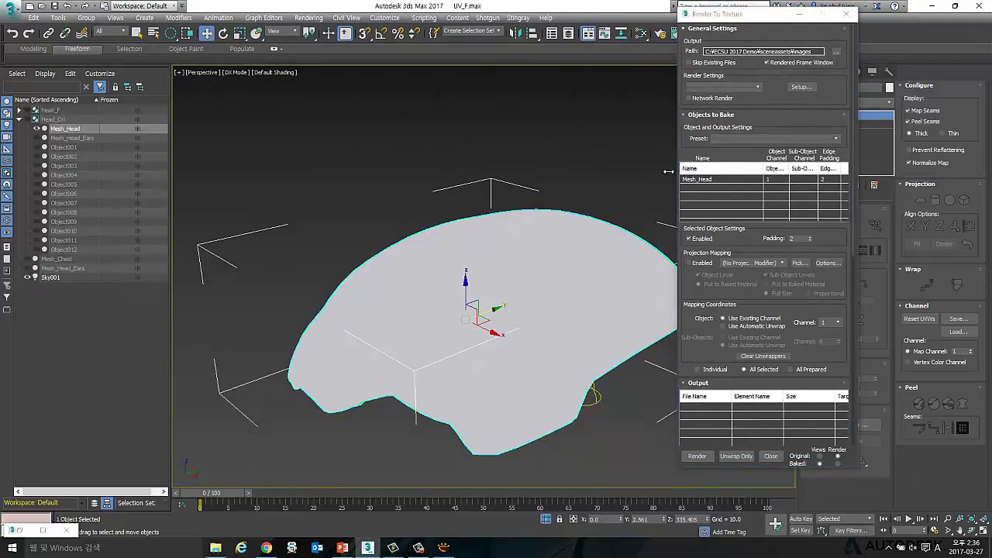
alt+click(570, 231)
click(550, 219)
mouse_move(550, 219)
alt+middle_down()
mouse_move(554, 253)
mouse_move(508, 255)
alt+middle_up()
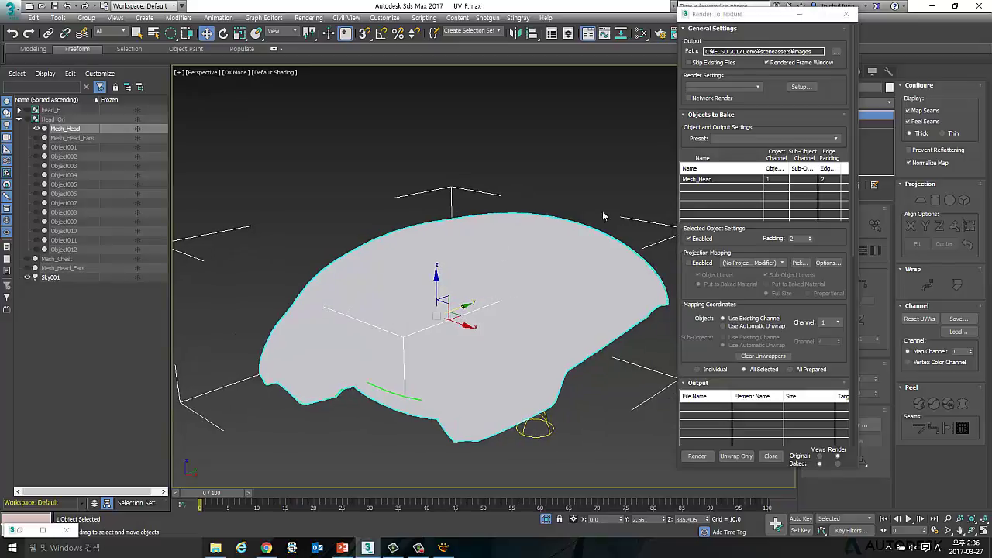
double_click(805, 238)
text(4)
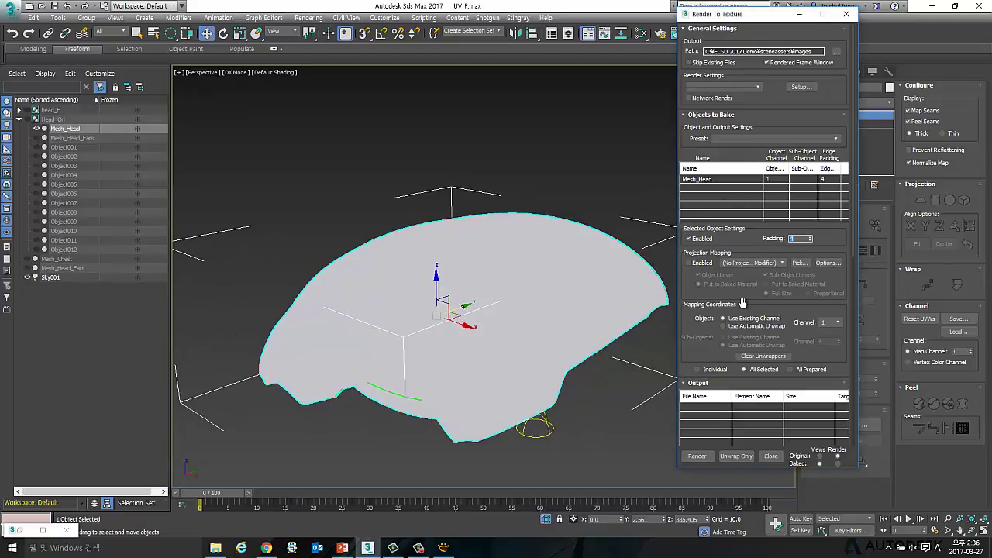
drag(743, 303, 745, 205)
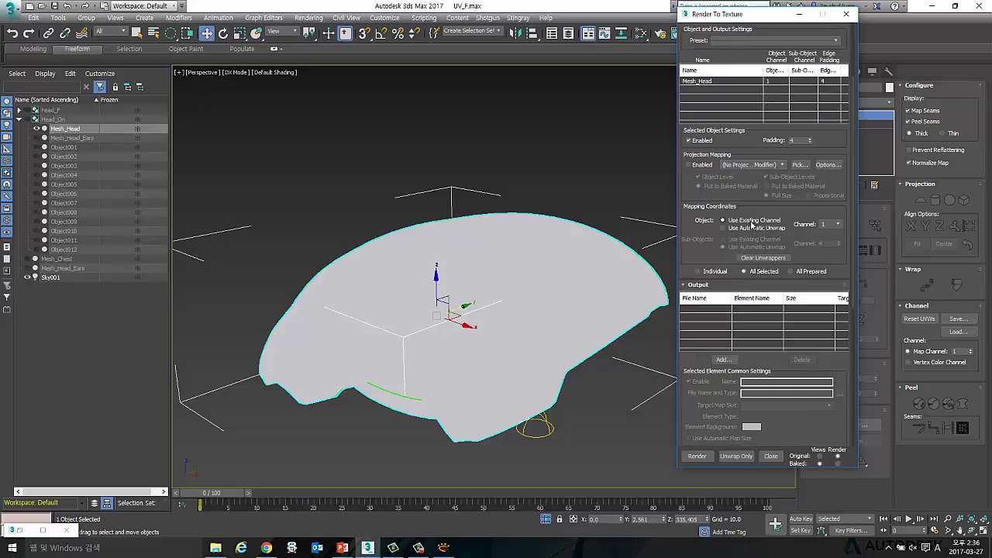
drag(685, 359, 721, 289)
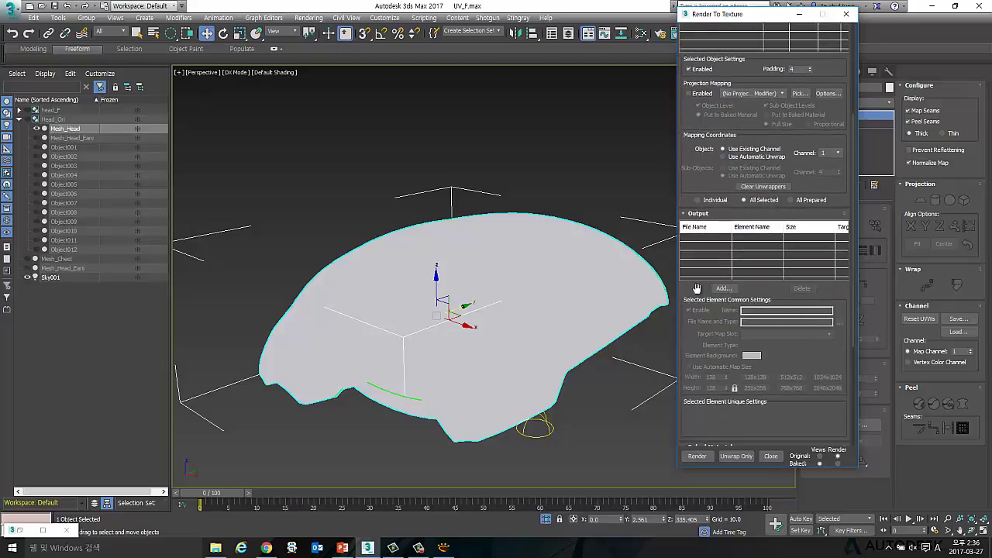
- Add a CompleteMap element to the bake outputs
click(724, 288)
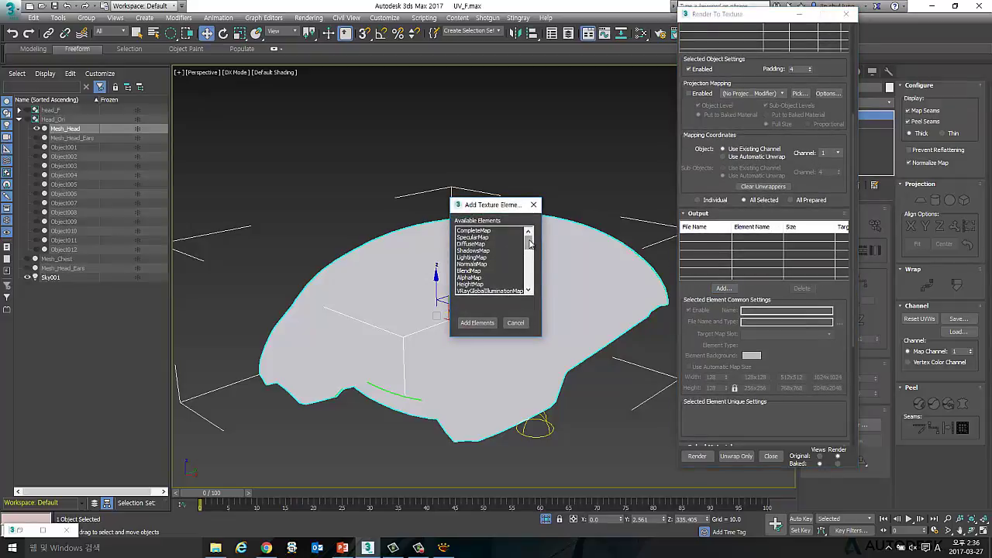
scroll(531, 250, down, 3)
scroll(532, 255, down, 2)
scroll(532, 256, up, 5)
click(484, 231)
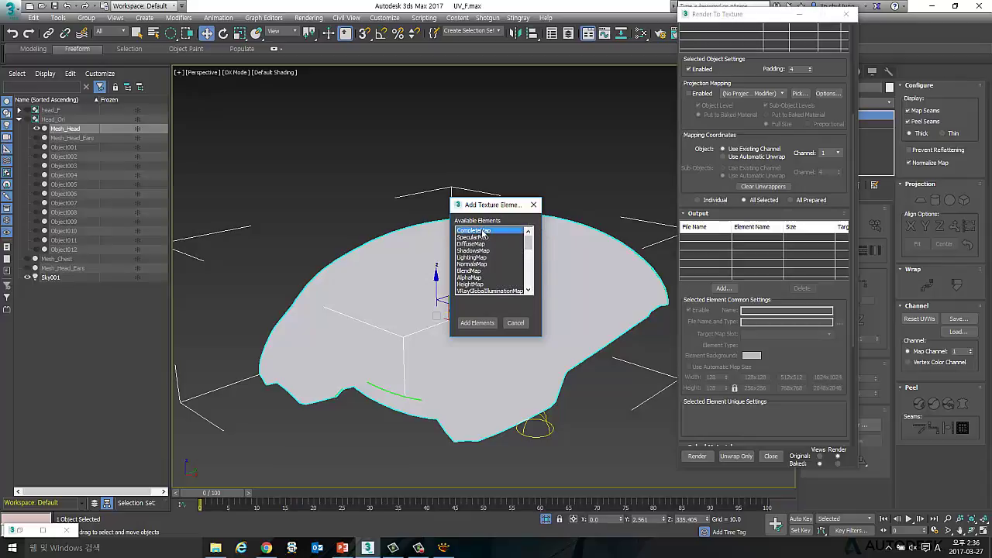
click(474, 322)
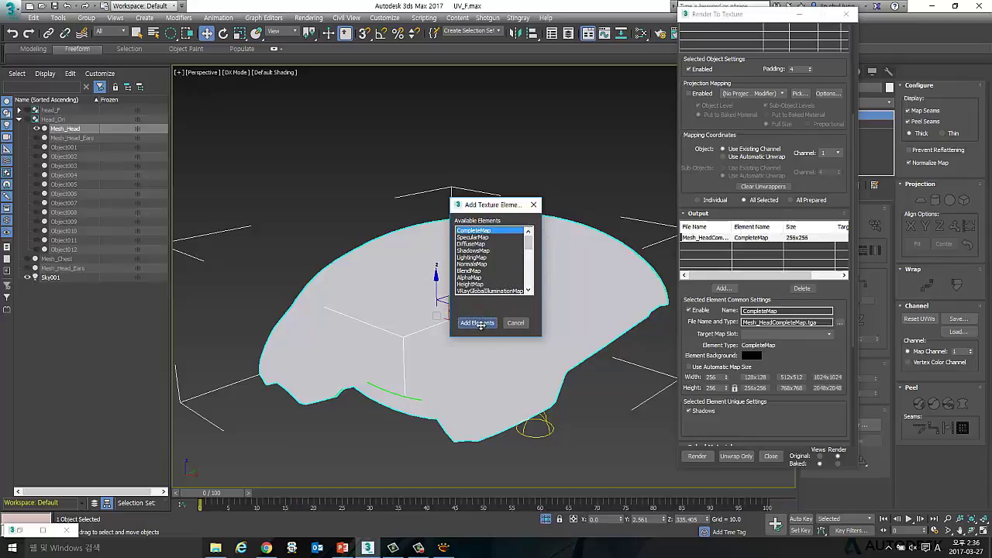
- Set the target map slot to Diffuse Color and browse for the output file location
click(787, 334)
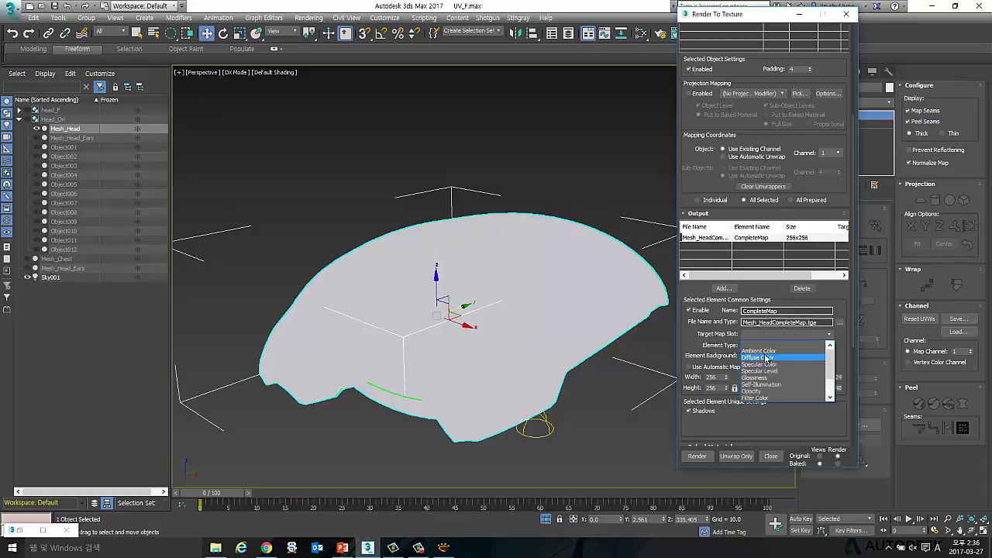
click(766, 358)
click(840, 321)
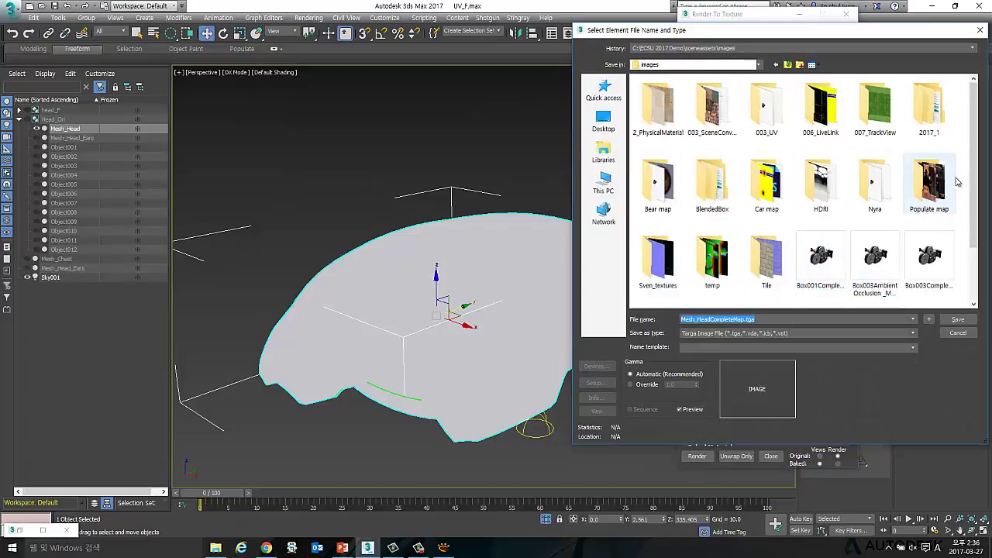
- Create a new folder named 'bake' under images and open it
right_click(962, 150)
mouse_move(922, 246)
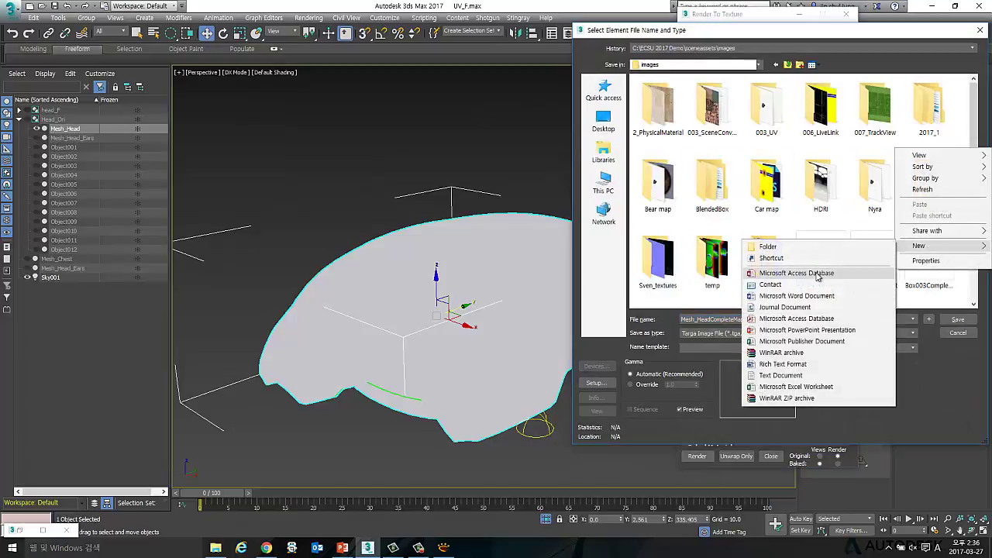
click(807, 246)
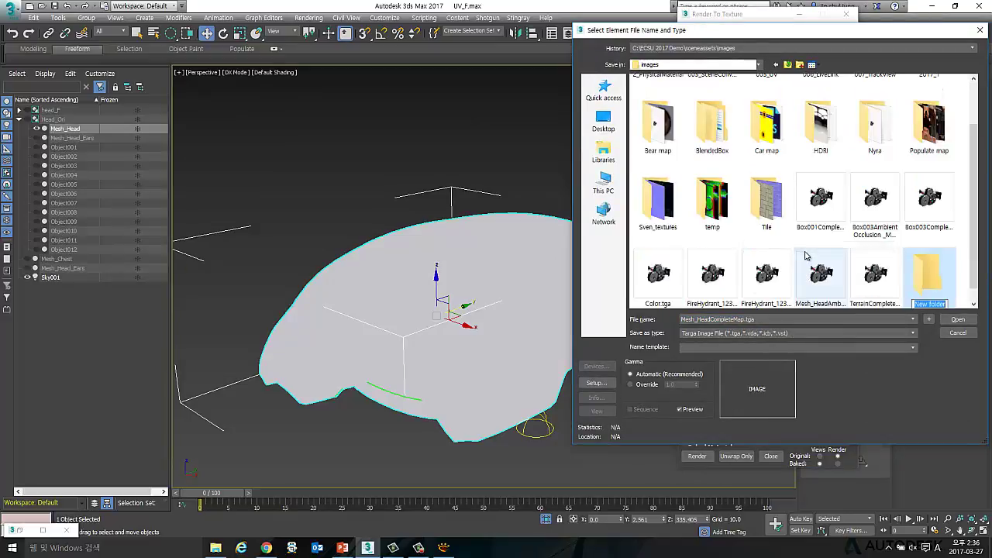
text(bake)
key(Return)
key(Return)
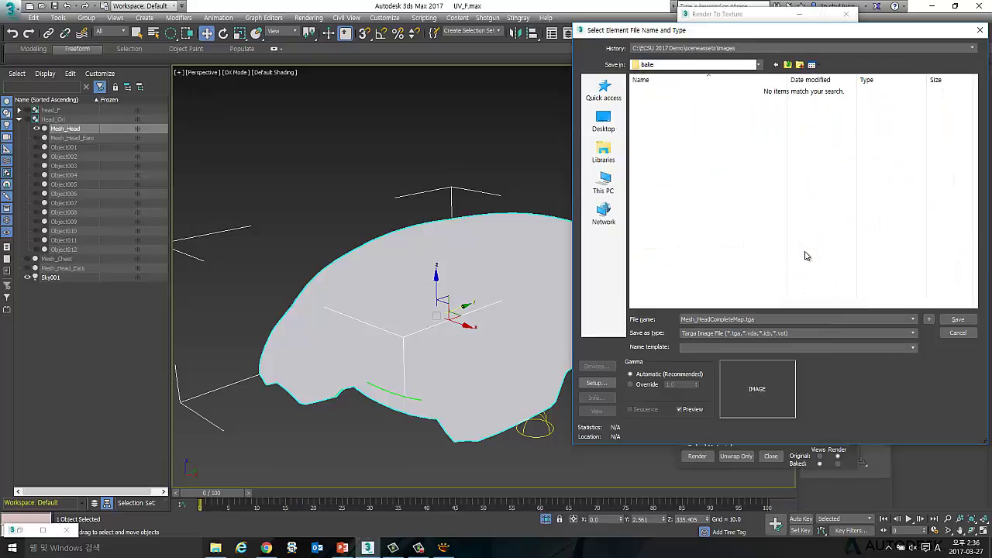
- Save the output as bake.tga with 24 bits per pixel
double_click(749, 318)
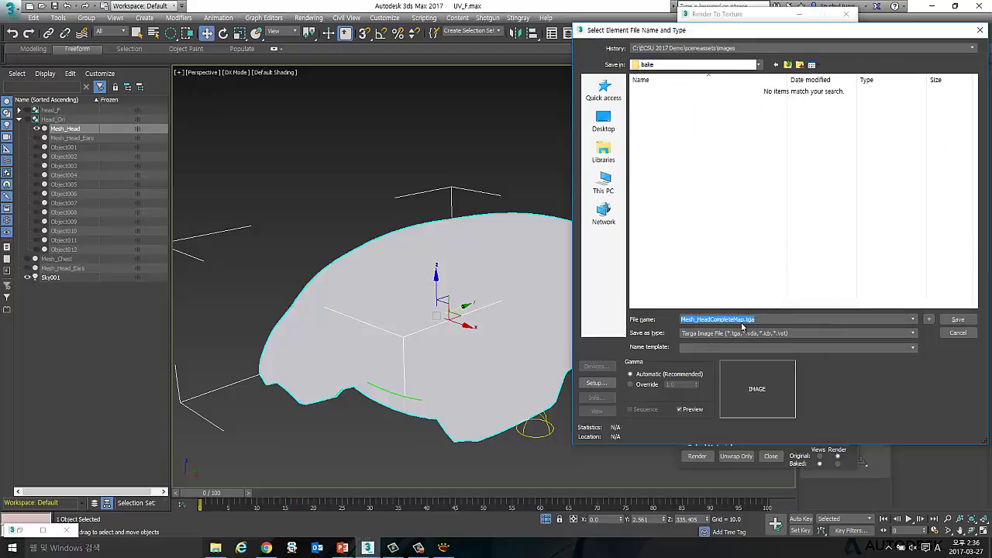
key(Delete)
key(ctrl+z)
text(bake)
key(Return)
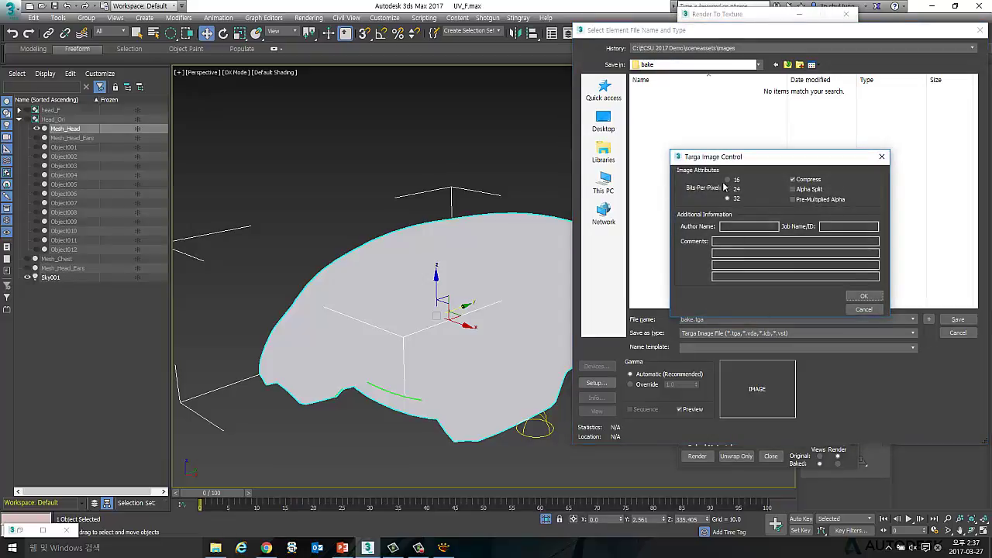
click(728, 189)
click(863, 296)
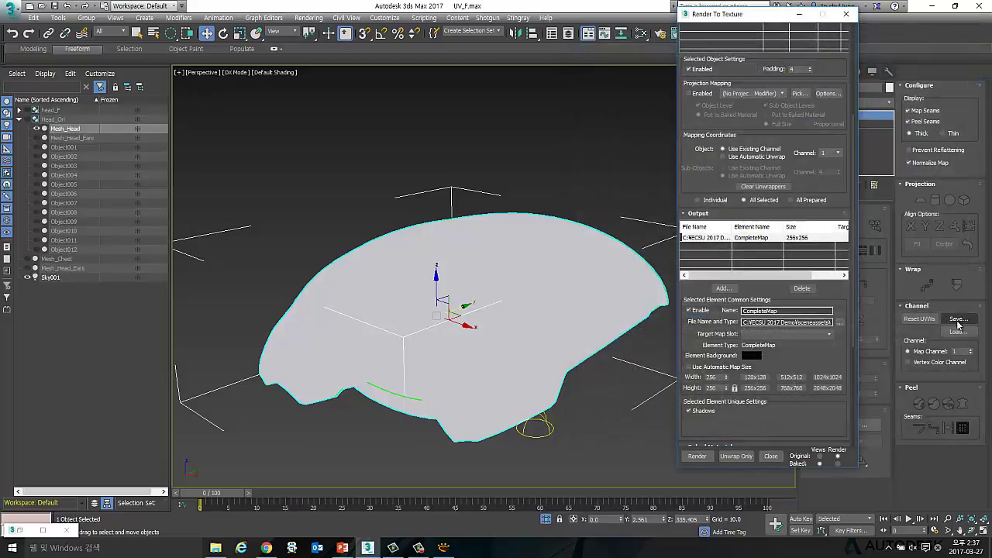
- Use the 1024x1024 size preset for CompleteMap and target the Diffuse Color map slot
drag(812, 357, 804, 276)
scroll(806, 242, down, 1)
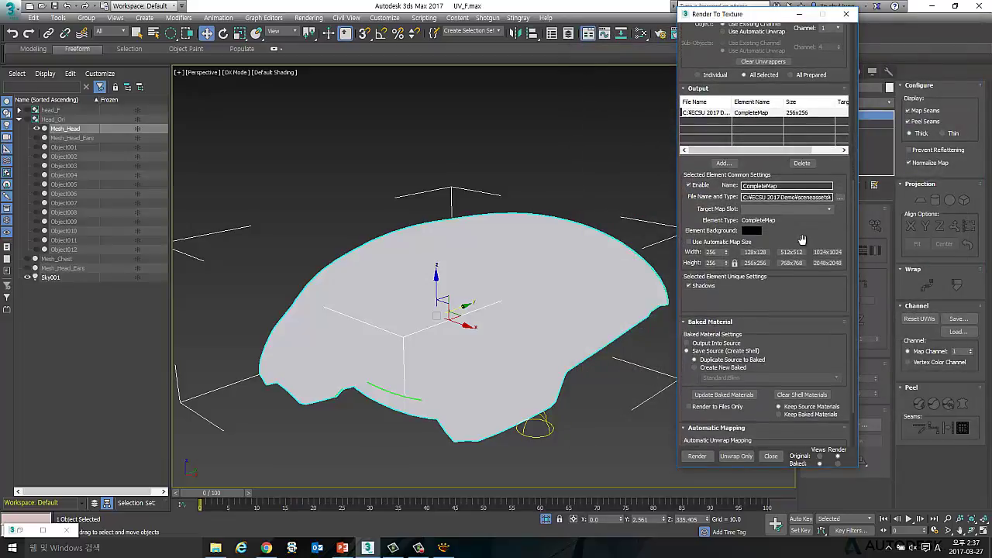
click(827, 251)
click(779, 209)
click(781, 232)
scroll(780, 193, down, 1)
scroll(776, 147, down, 3)
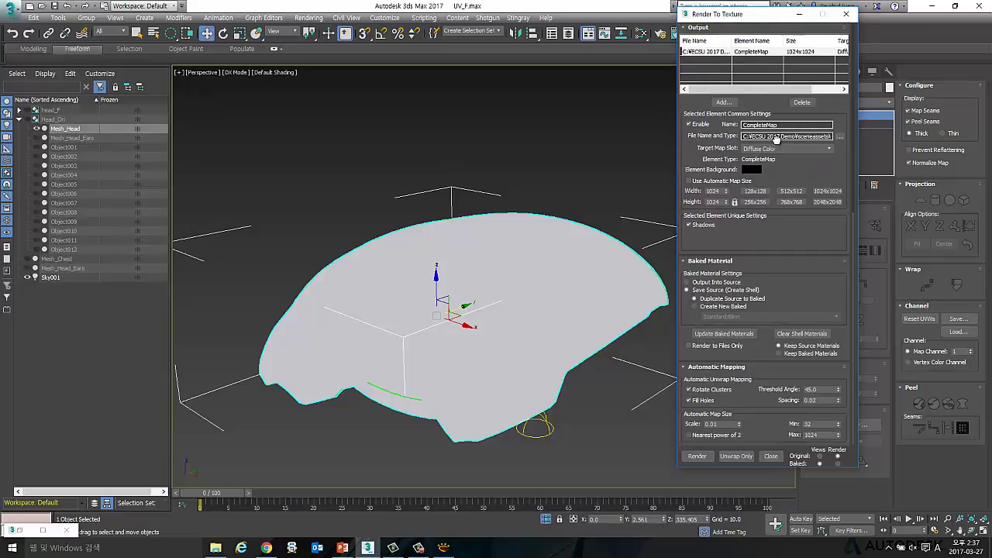
scroll(776, 138, up, 5)
scroll(776, 138, up, 5)
scroll(777, 138, up, 5)
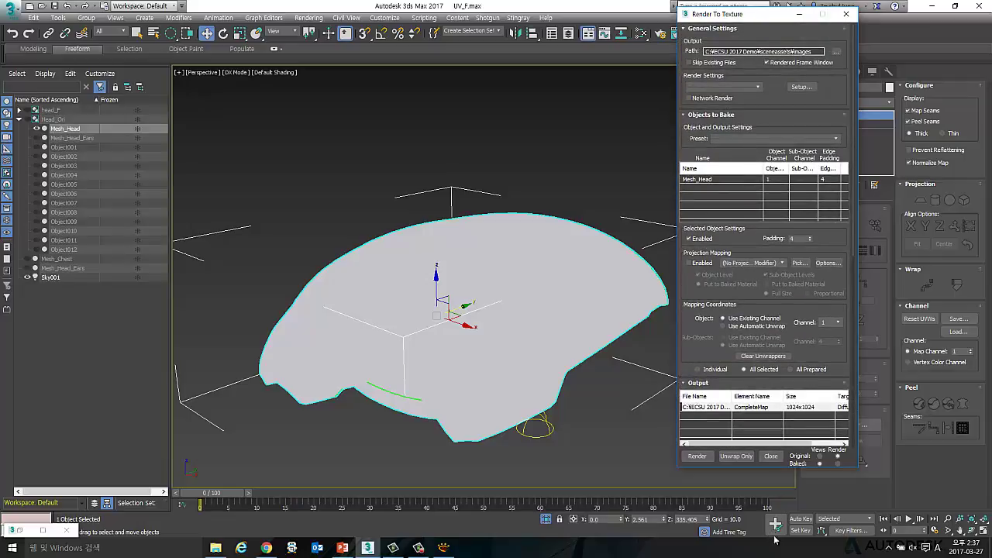
- Render the CompleteMap bake for Mesh_Head, review the result, and close the preview window
click(697, 456)
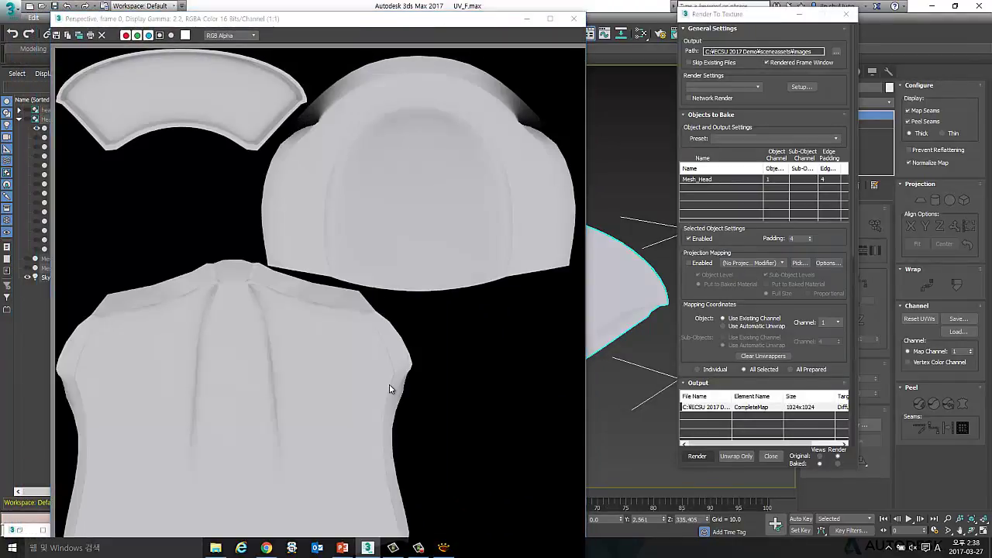
drag(332, 19, 354, 10)
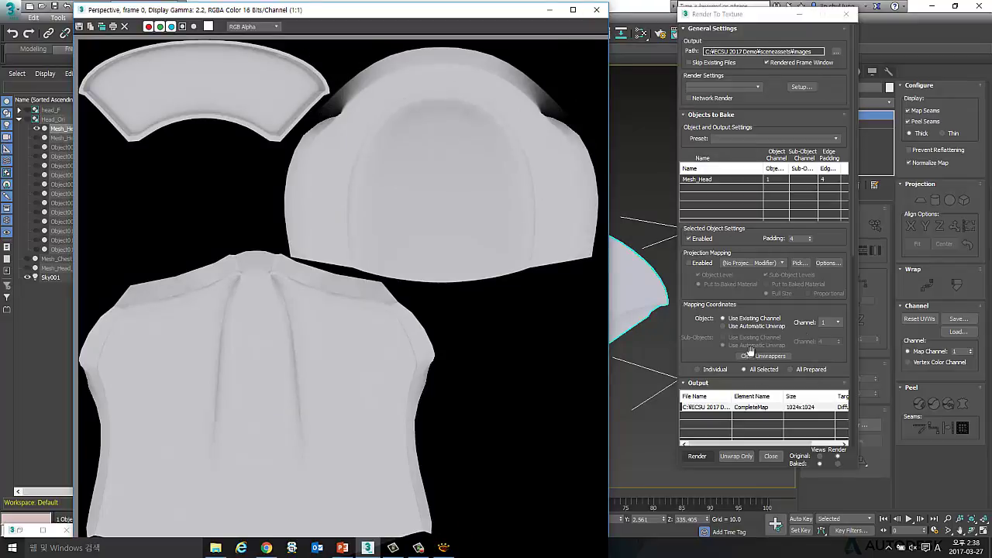
click(596, 9)
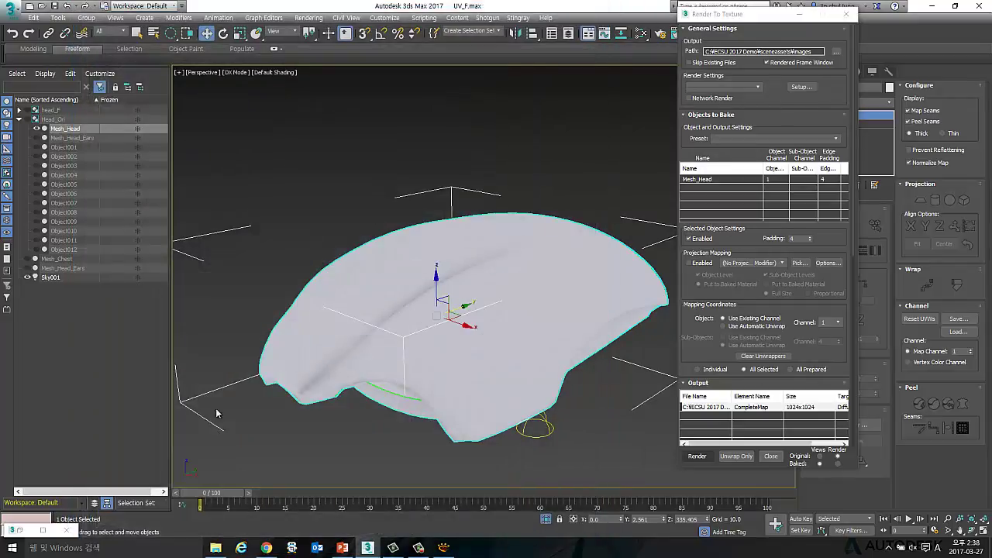
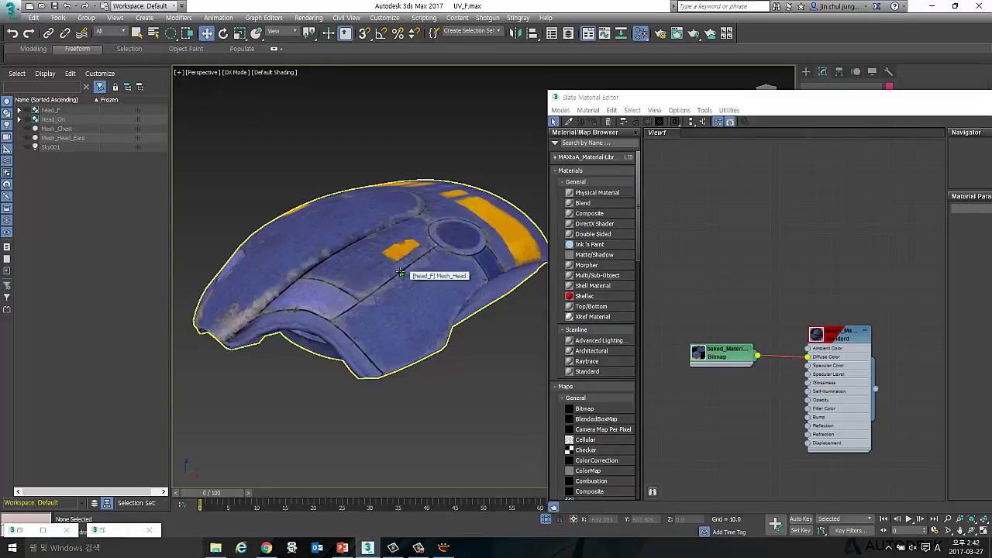
- Rearrange the Bitmap node and editor window, then display the baked bitmap's parameters
scroll(398, 263, up, 2)
alt+middle_drag(399, 266, 372, 248)
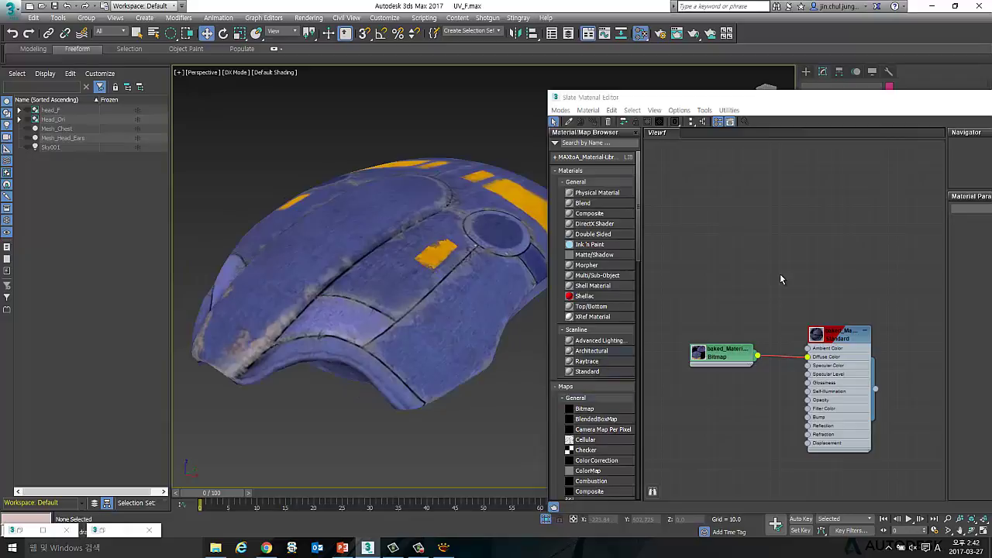
click(748, 349)
drag(747, 348, 720, 278)
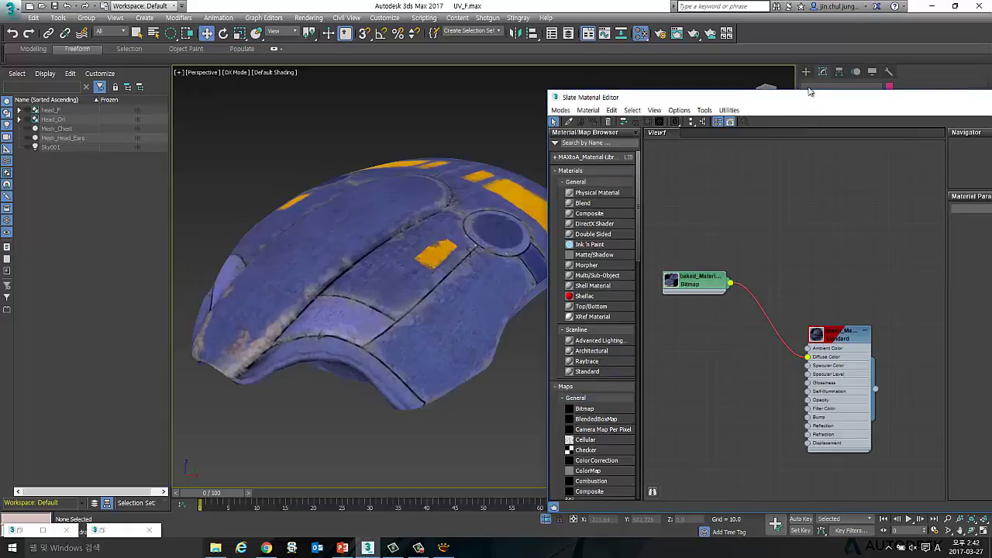
drag(811, 97, 798, 42)
double_click(700, 227)
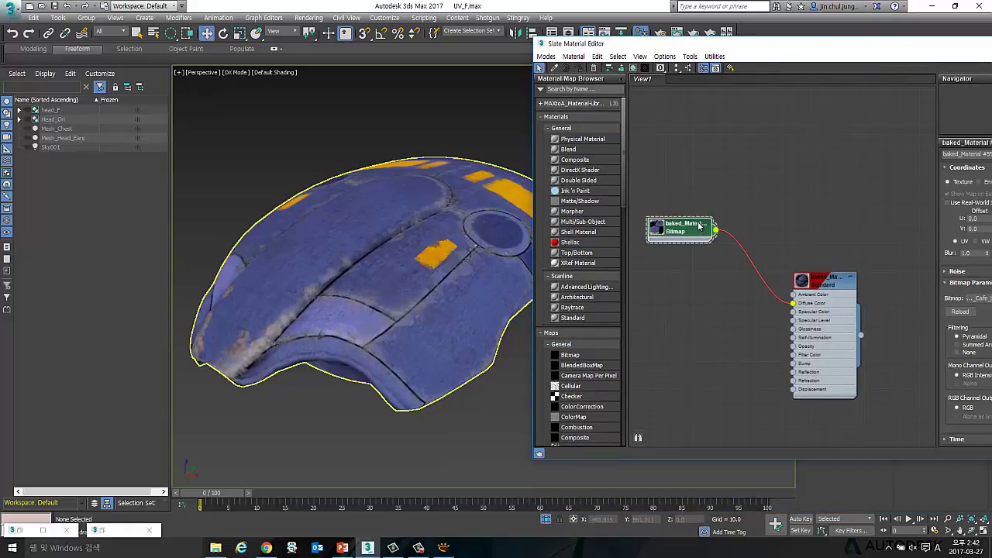
- Orbit around the robot's head and select it to inspect the baked texture
mouse_move(432, 263)
alt+middle_down()
mouse_move(450, 257)
mouse_move(341, 288)
mouse_move(247, 354)
mouse_move(398, 294)
mouse_move(342, 334)
alt+middle_up()
click(338, 290)
click(248, 355)
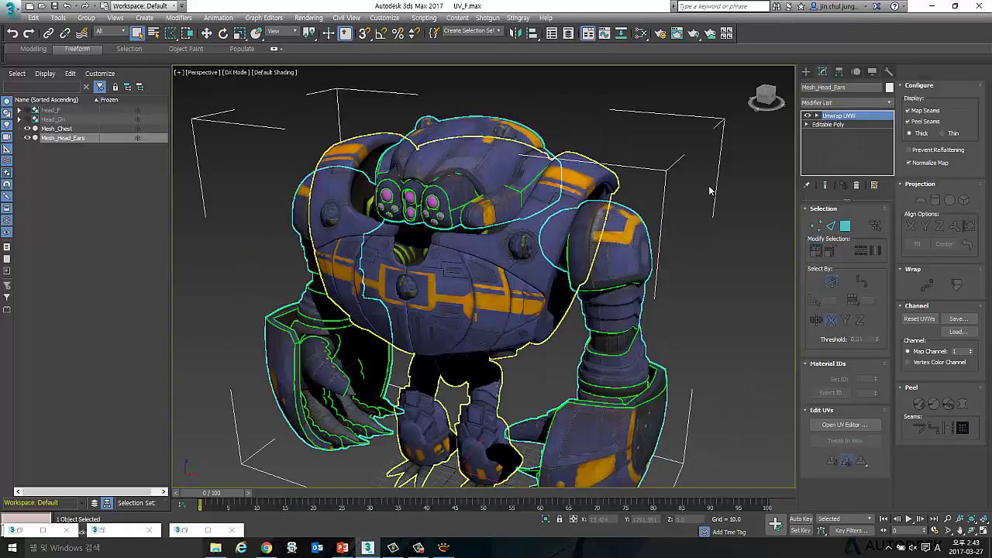
click(710, 190)
mouse_move(710, 190)
alt+middle_down()
mouse_move(766, 349)
mouse_move(759, 323)
alt+middle_up()
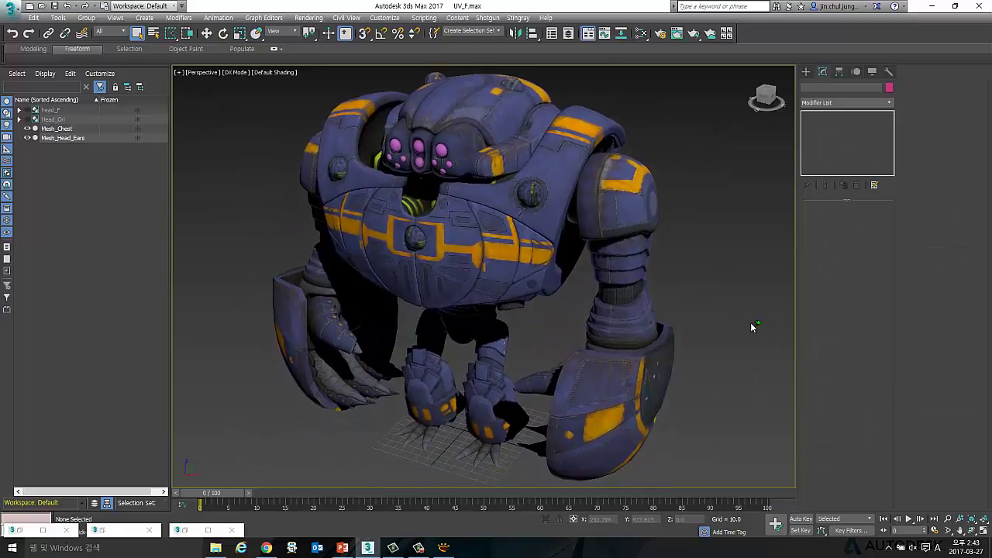
- Zoom out and orbit, then select Mesh_Chest, the arm/head mesh and the whole robot to inspect them
scroll(750, 322, down, 2)
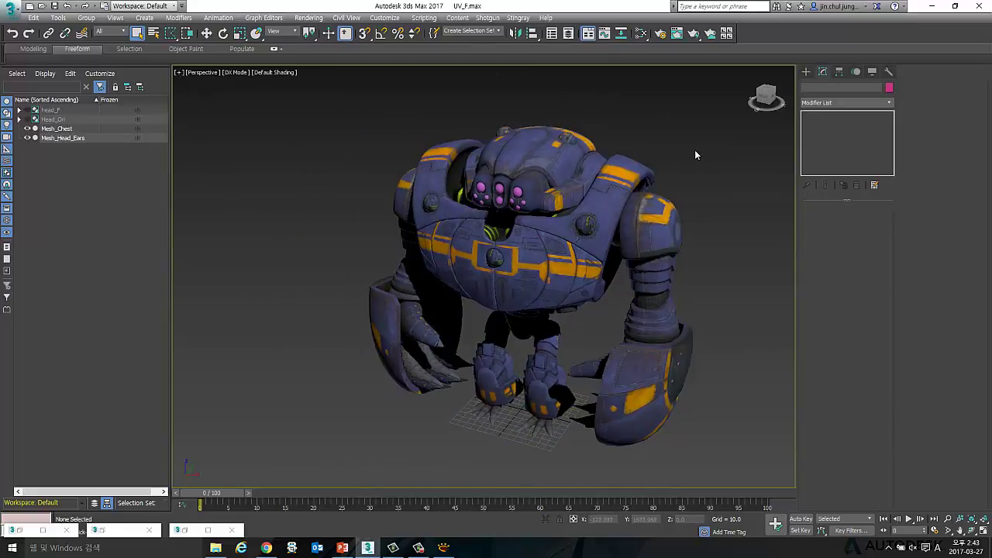
mouse_move(624, 345)
alt+middle_down()
mouse_move(461, 324)
mouse_move(538, 299)
mouse_move(482, 271)
alt+middle_up()
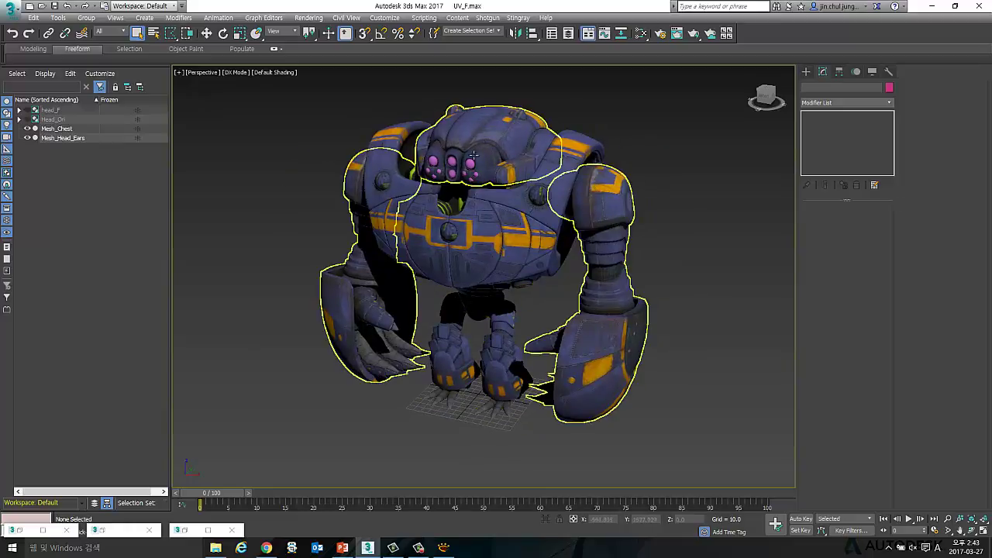
click(405, 155)
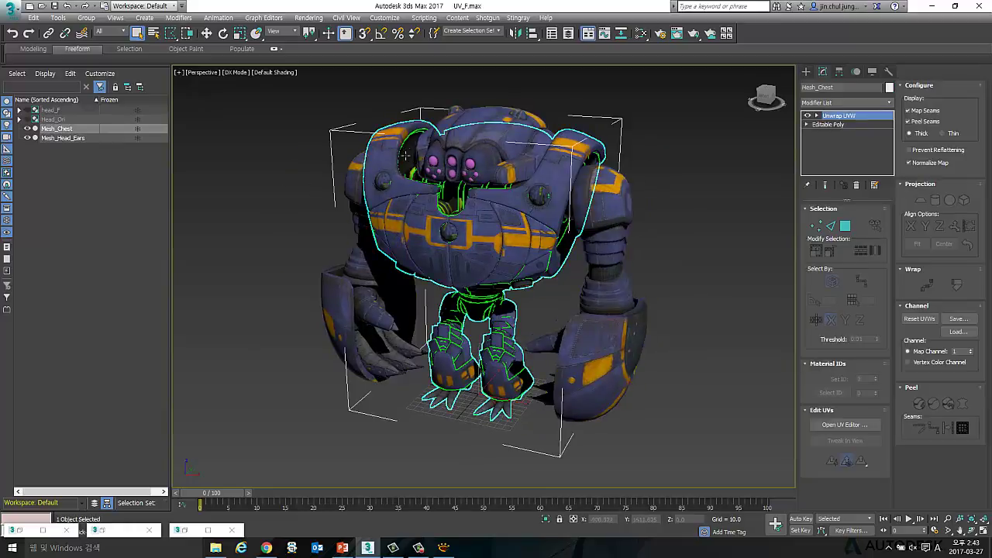
click(315, 286)
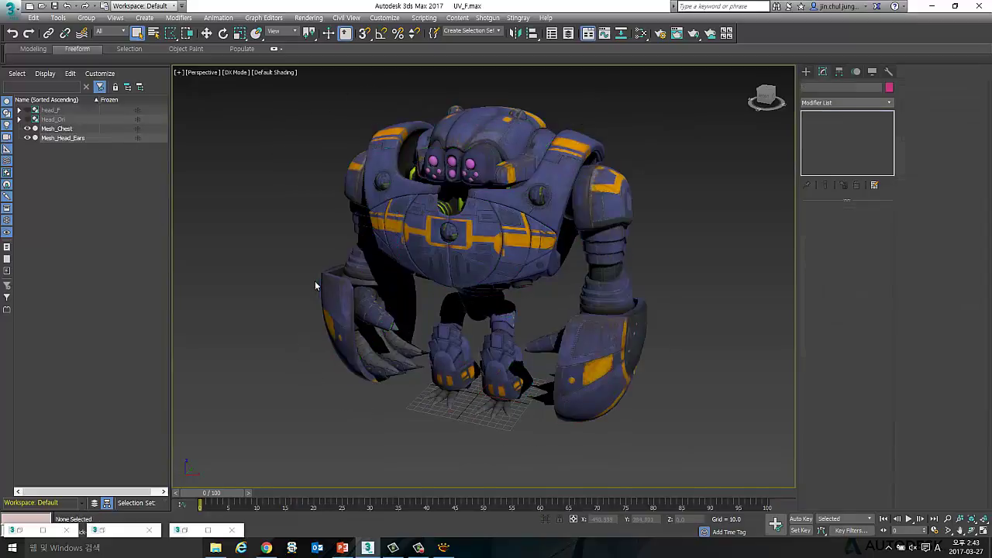
click(349, 285)
click(398, 233)
click(431, 409)
click(411, 362)
click(406, 416)
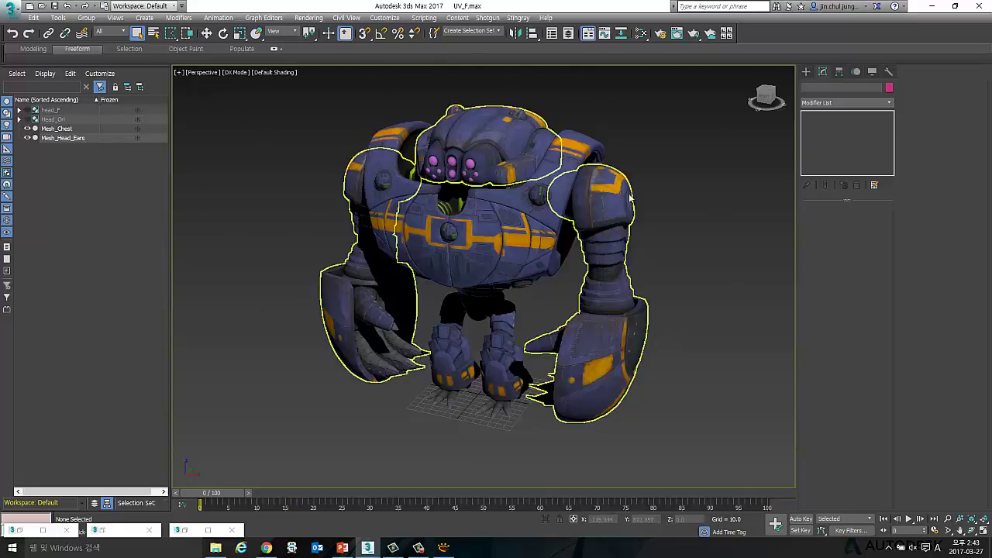
- Alternate selecting Mesh_Chest and Mesh_Head_Ears in the Scene Explorer to compare them, then deselect
click(56, 129)
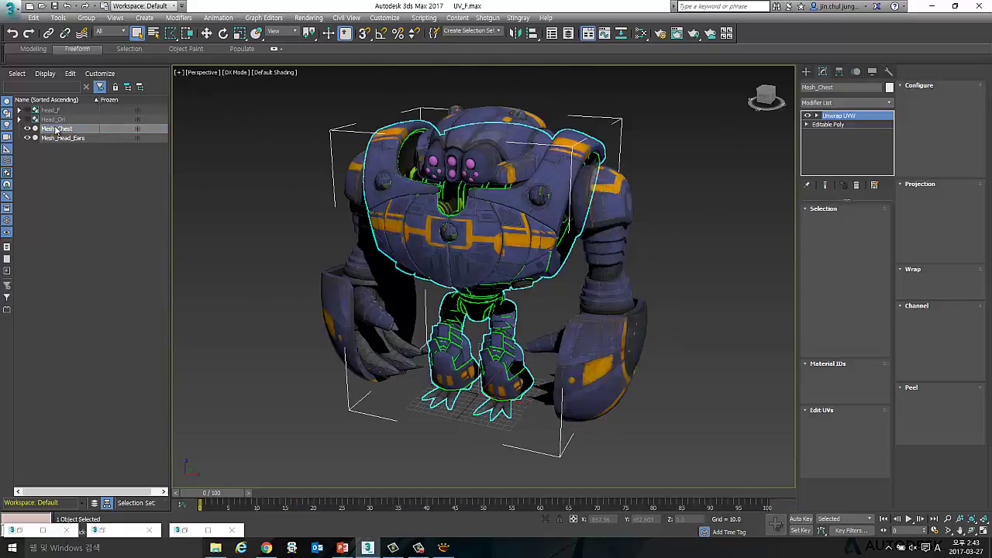
click(56, 137)
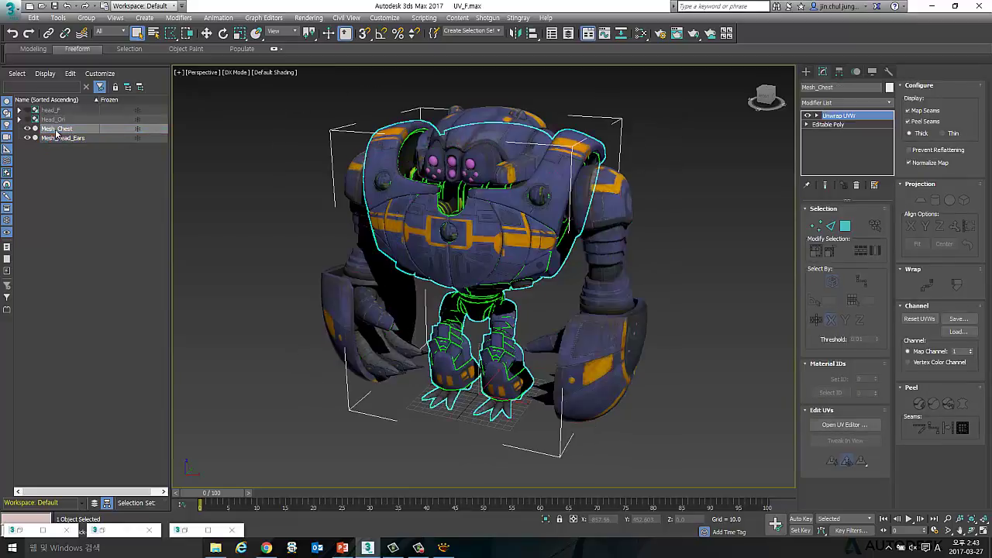
click(57, 129)
click(61, 137)
click(57, 129)
click(60, 137)
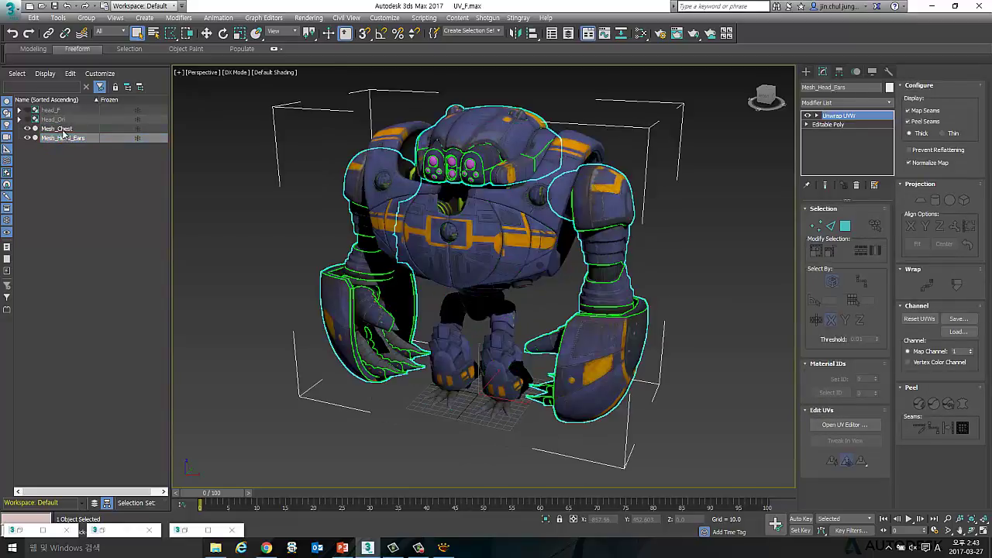
click(58, 128)
click(62, 138)
click(58, 129)
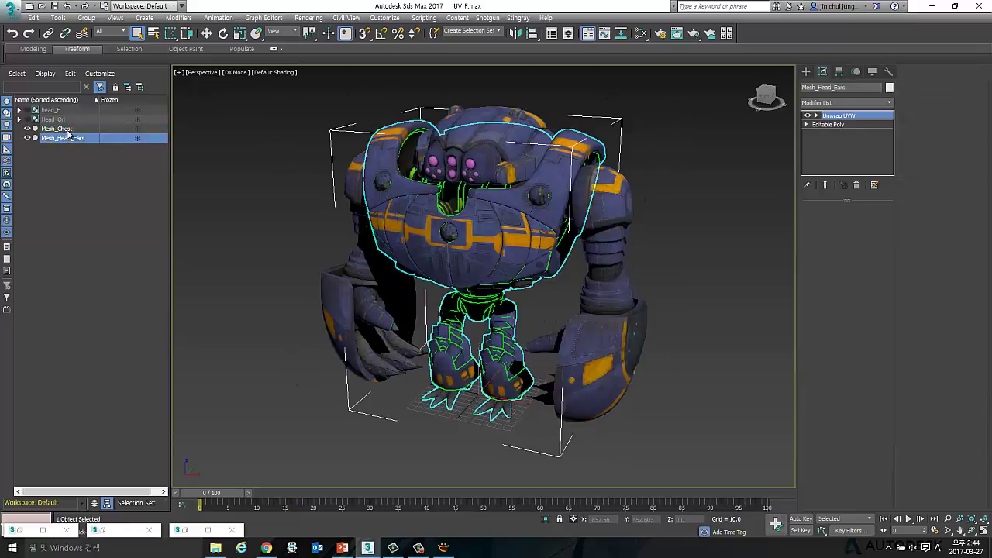
click(62, 137)
click(68, 129)
click(62, 138)
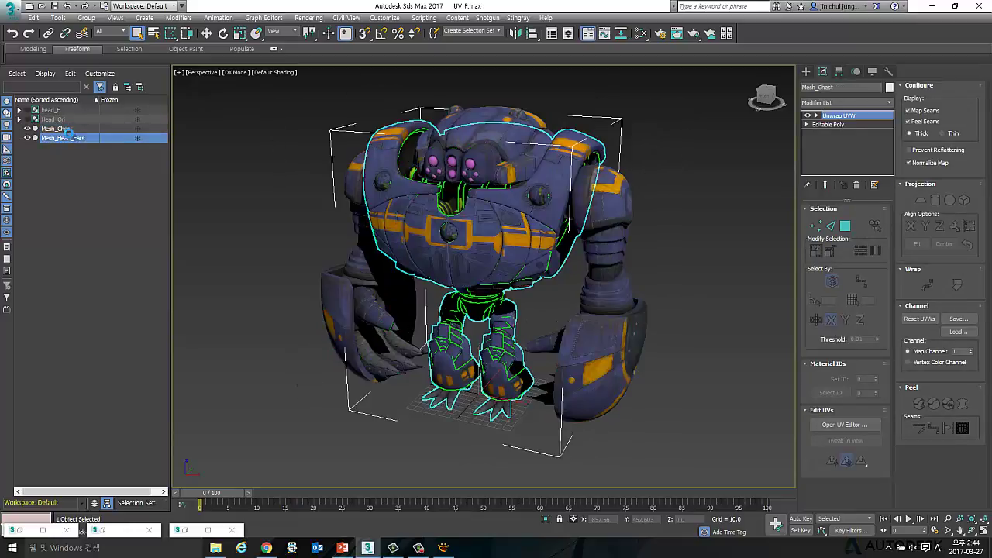
click(59, 129)
click(66, 137)
click(58, 129)
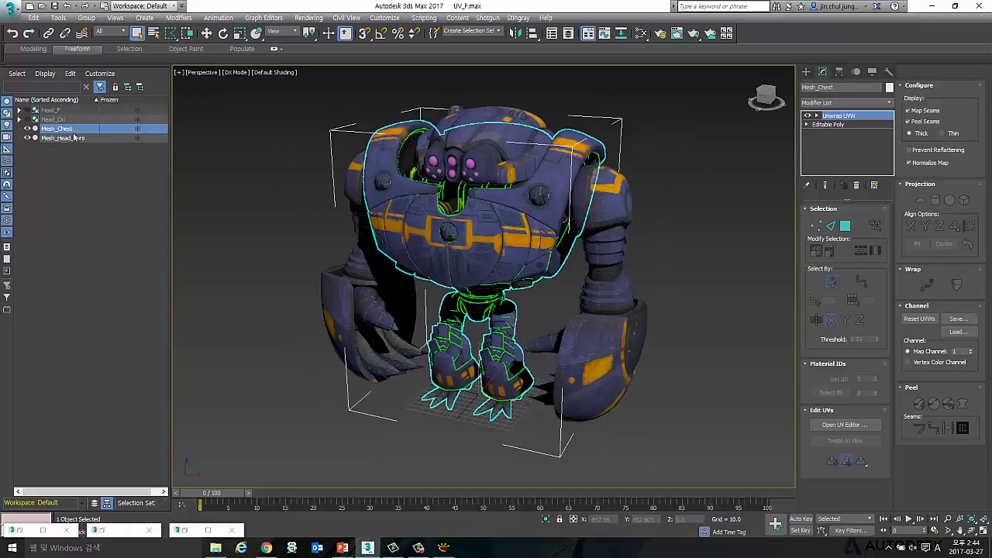
click(66, 138)
click(59, 129)
click(76, 138)
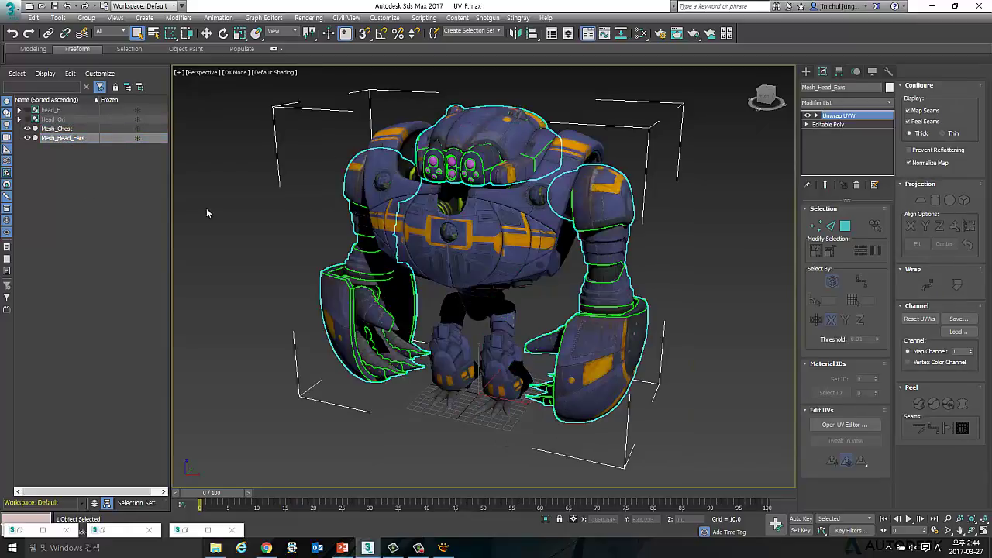
click(206, 215)
alt+middle_drag(403, 256, 453, 249)
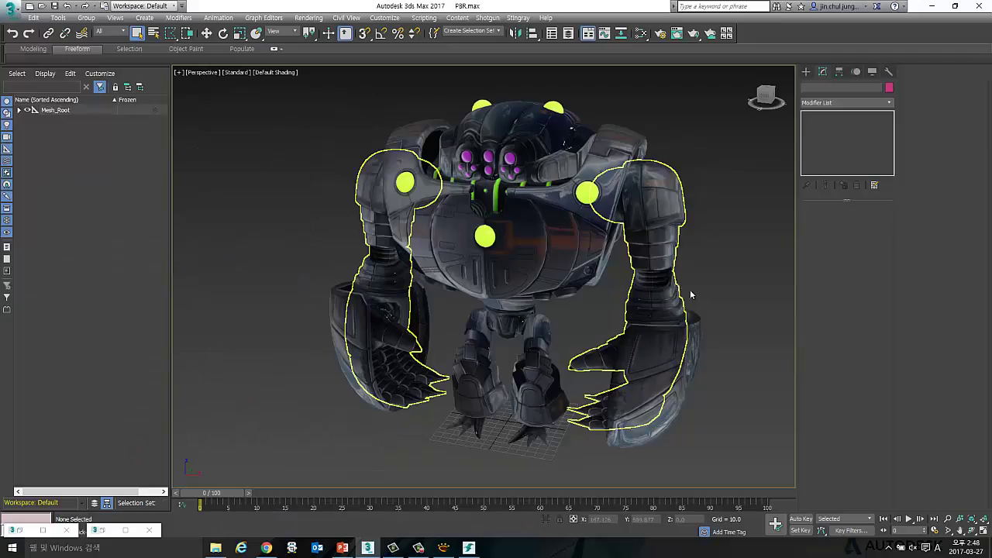
- Connect 3ds Max to the running Stingray Editor with Stingray > Connect
mouse_move(732, 285)
alt+middle_down()
mouse_move(595, 296)
mouse_move(521, 23)
alt+middle_up()
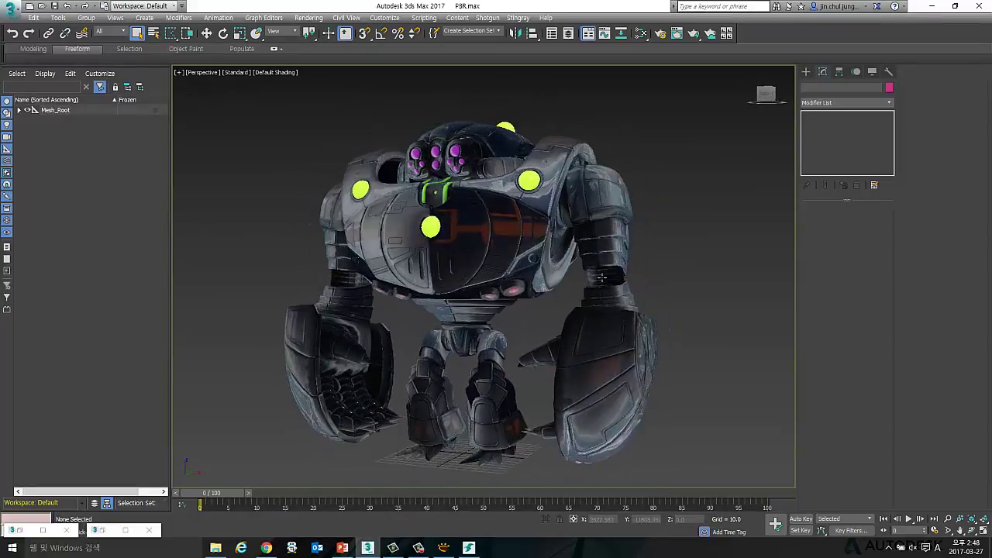
click(520, 19)
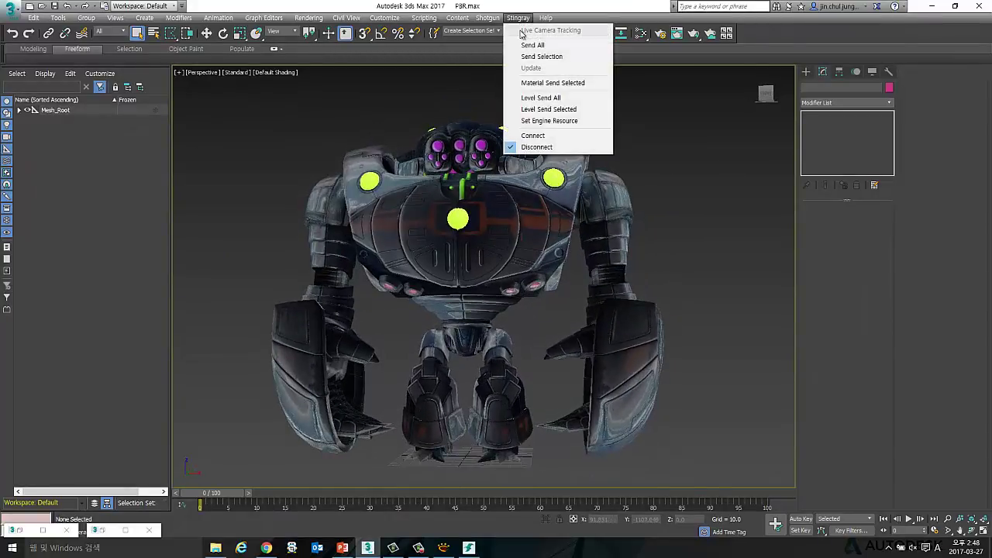
click(535, 136)
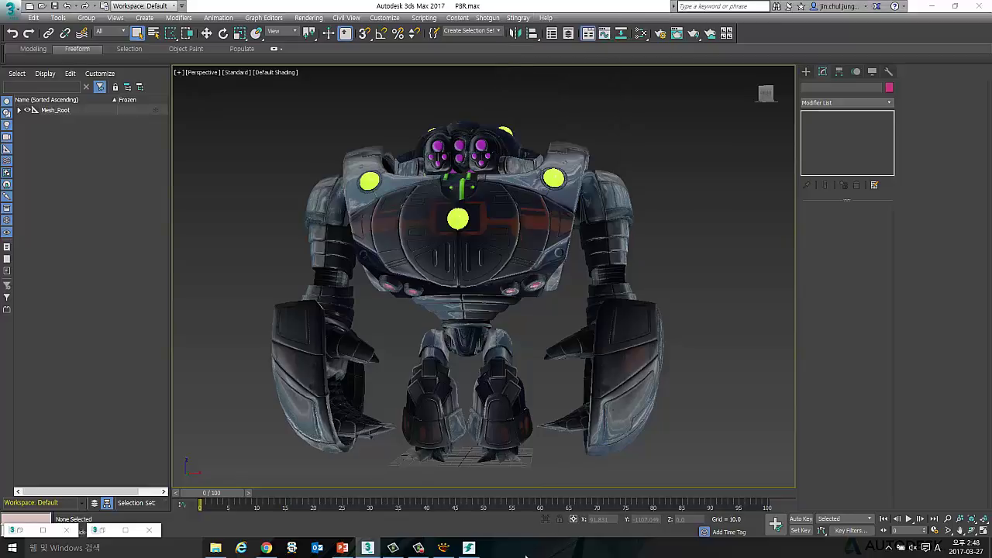
click(469, 548)
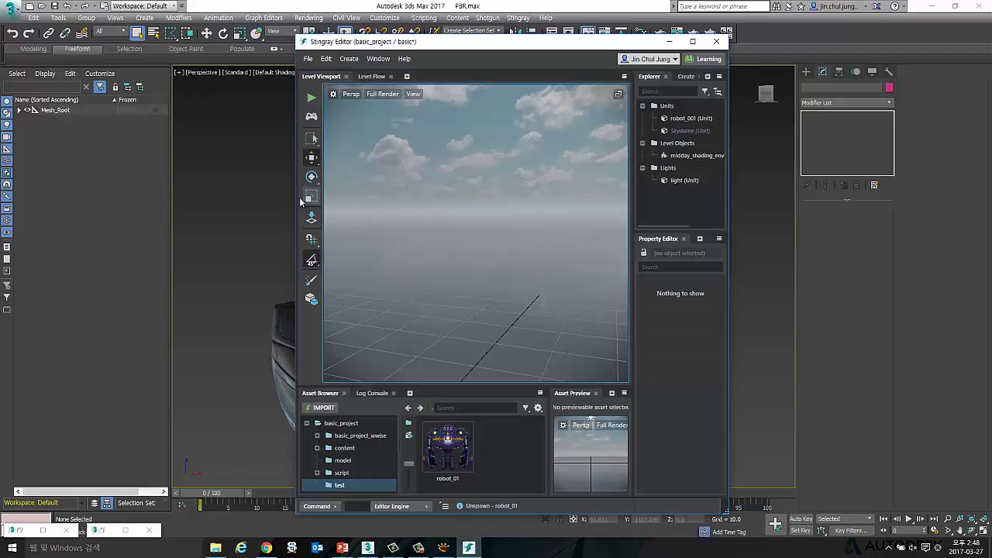
click(246, 192)
click(521, 18)
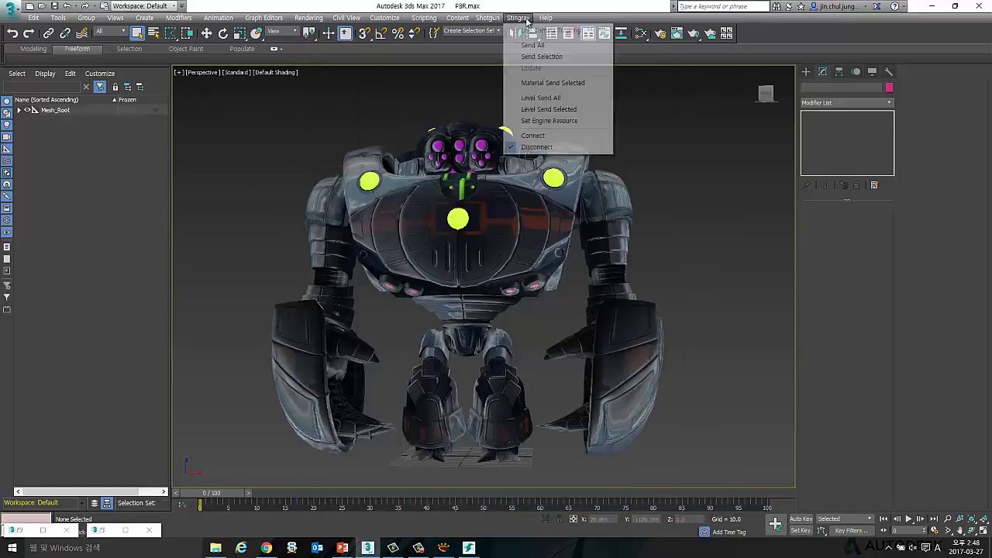
click(554, 140)
- Select Mesh_Root with its full hierarchy in the Scene Explorer
click(60, 112)
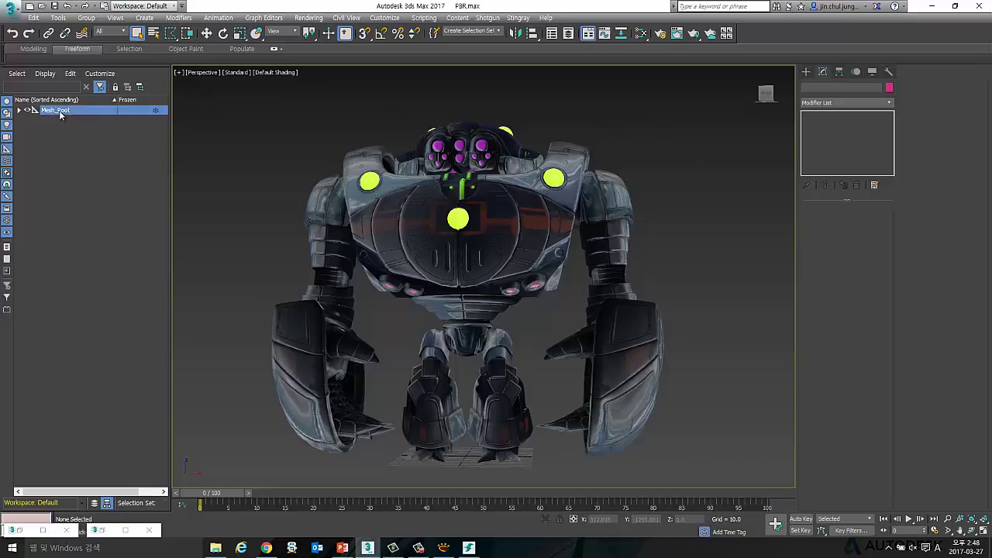
double_click(60, 113)
click(518, 18)
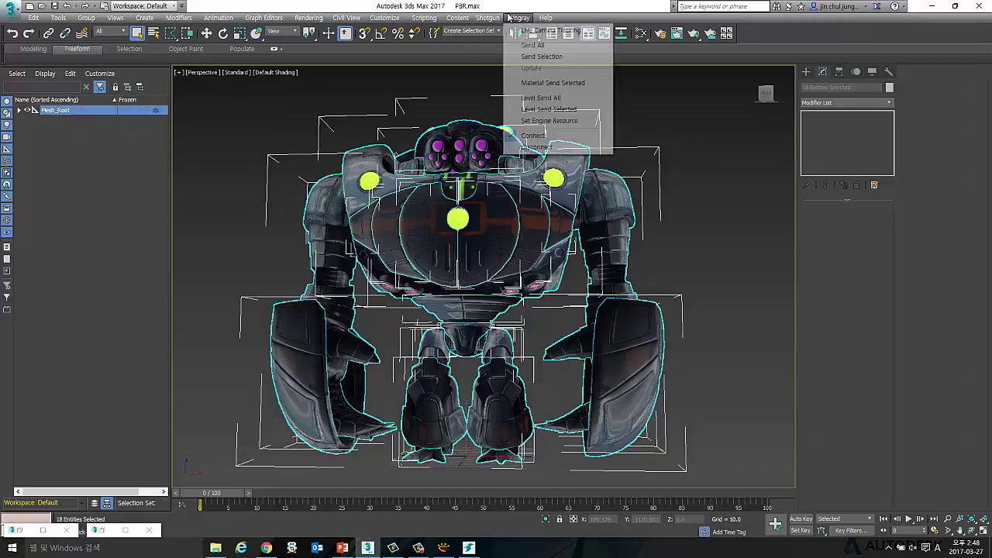
- Use Send All to save the robot as 'Robot' in a new basic_project/Robot folder
click(533, 47)
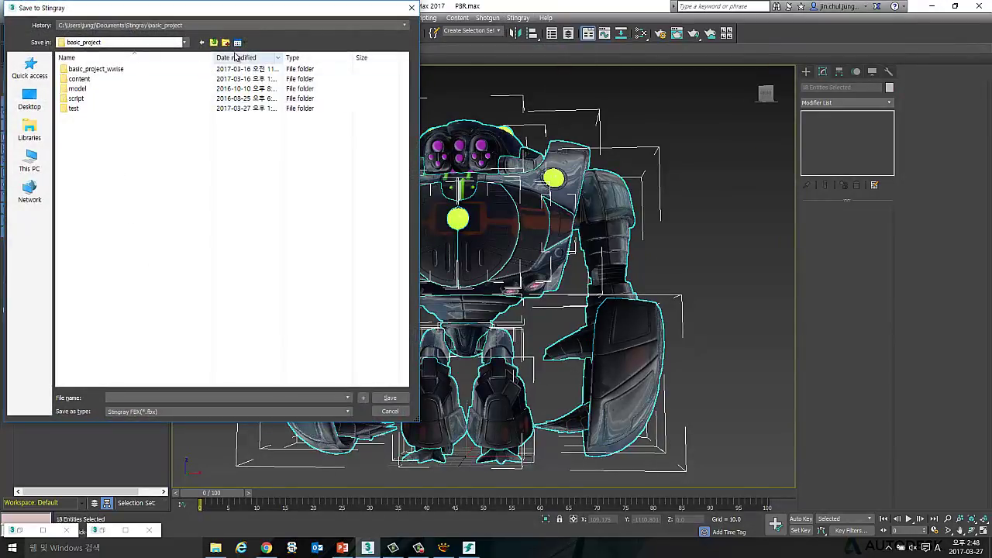
click(226, 42)
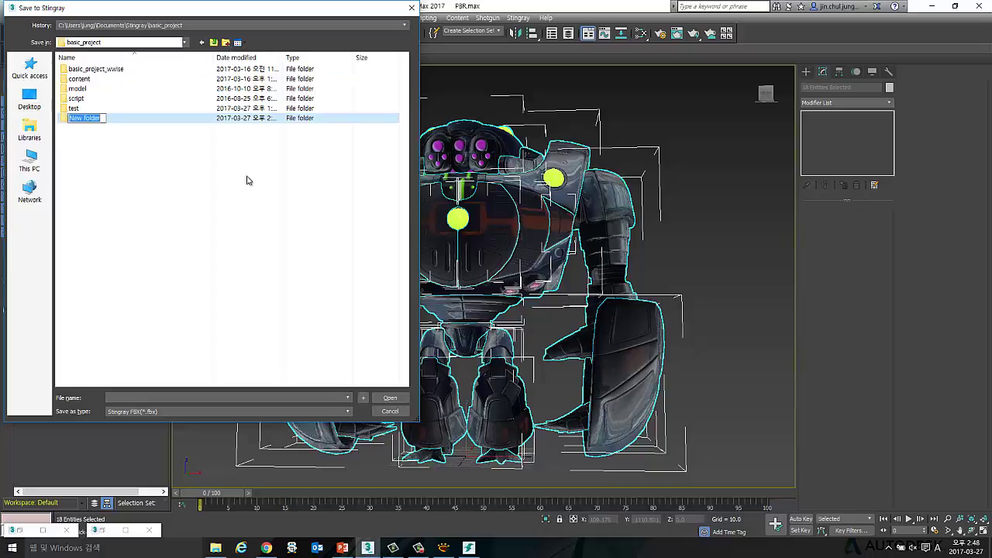
text(Rob)
text(ot)
key(Return)
key(Return)
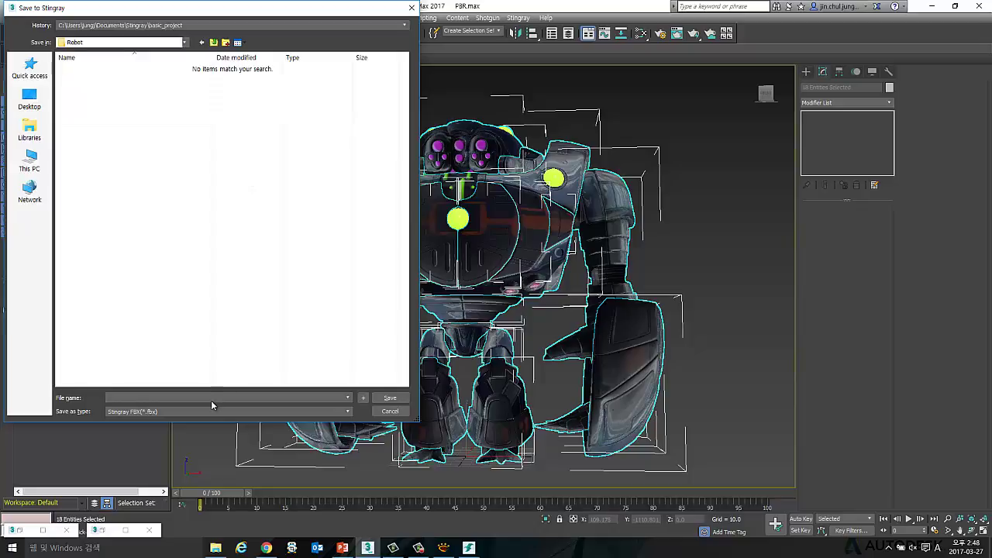
click(206, 398)
text(Rob)
text(ot_01)
key(Return)
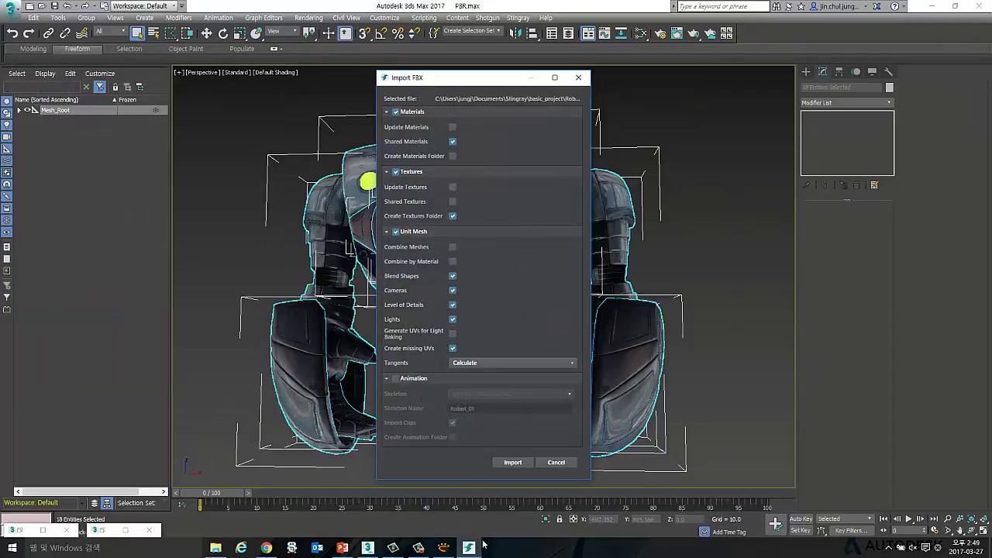
- Move the Import FBX dialog aside, review its options and import the robot
mouse_move(493, 79)
mouse_down()
mouse_move(709, 62)
mouse_move(695, 67)
mouse_up()
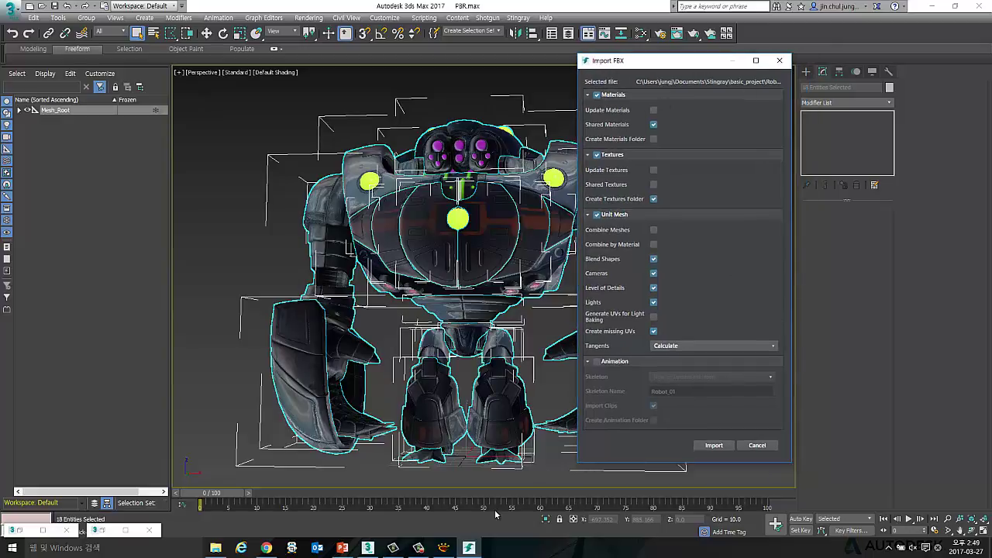
click(470, 549)
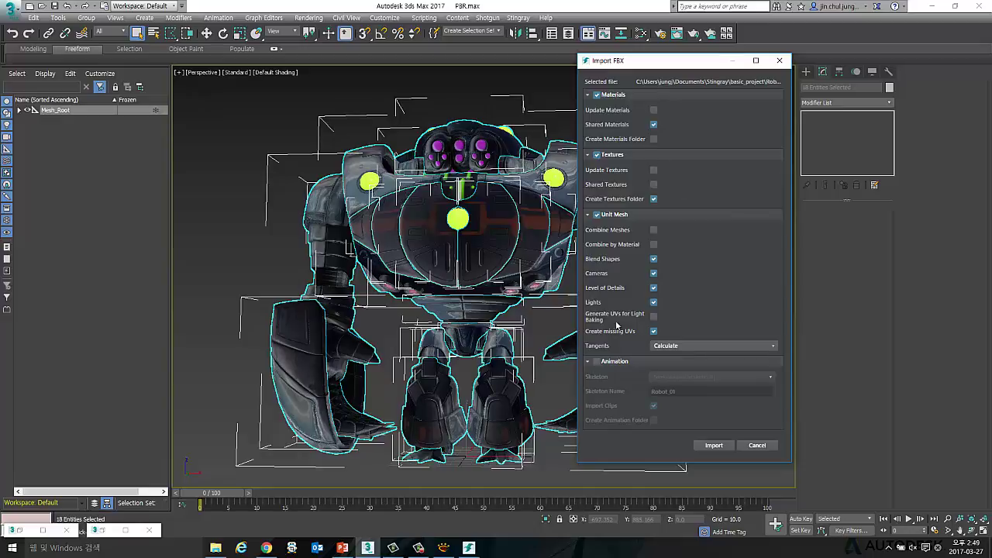
click(715, 446)
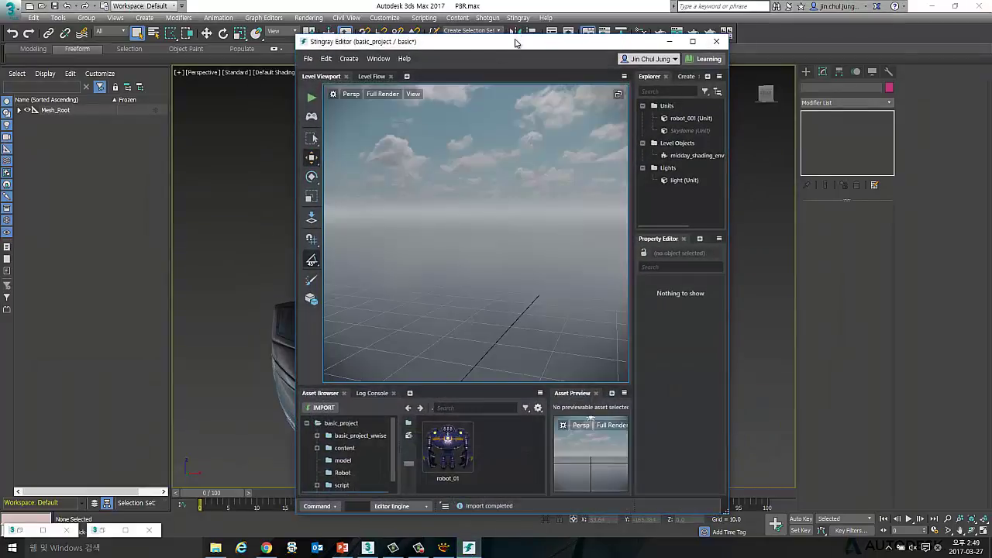
- Maximize Stingray and drop the Robot_01 unit from the Robot folder into the level
double_click(516, 43)
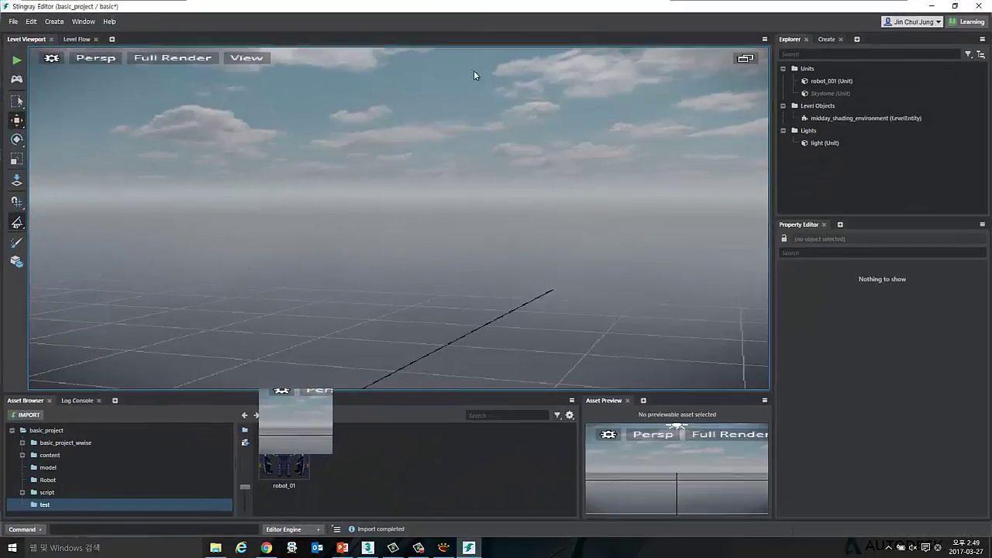
click(68, 480)
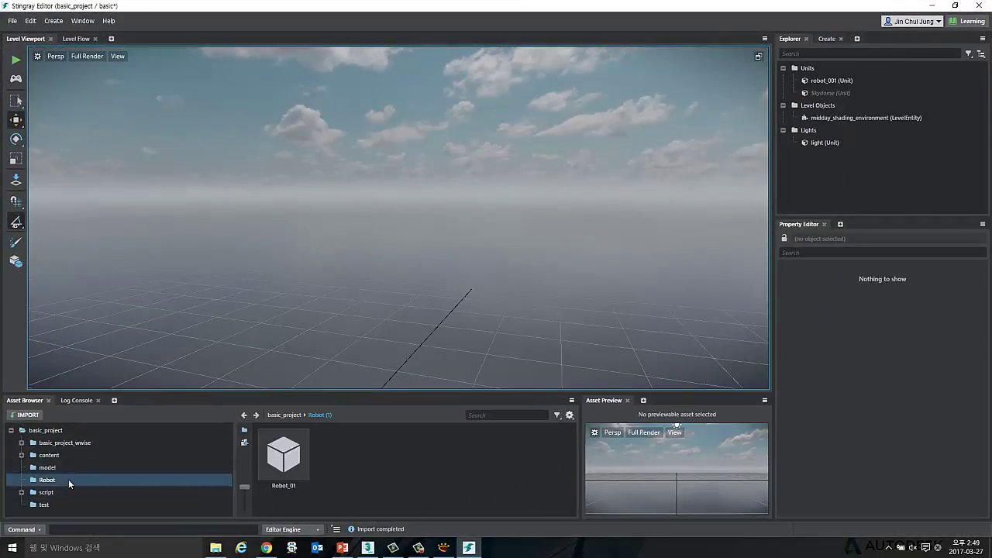
click(283, 456)
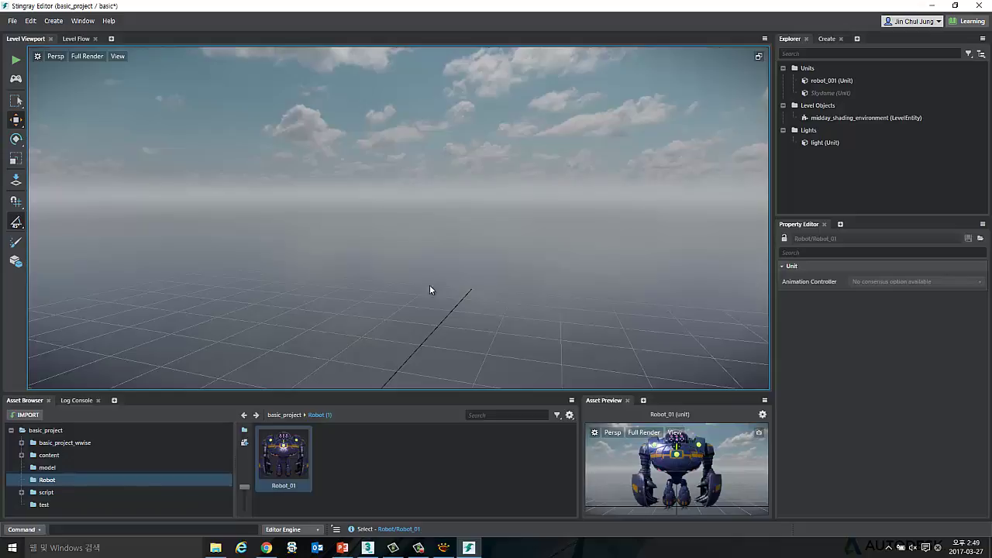
click(15, 179)
click(418, 350)
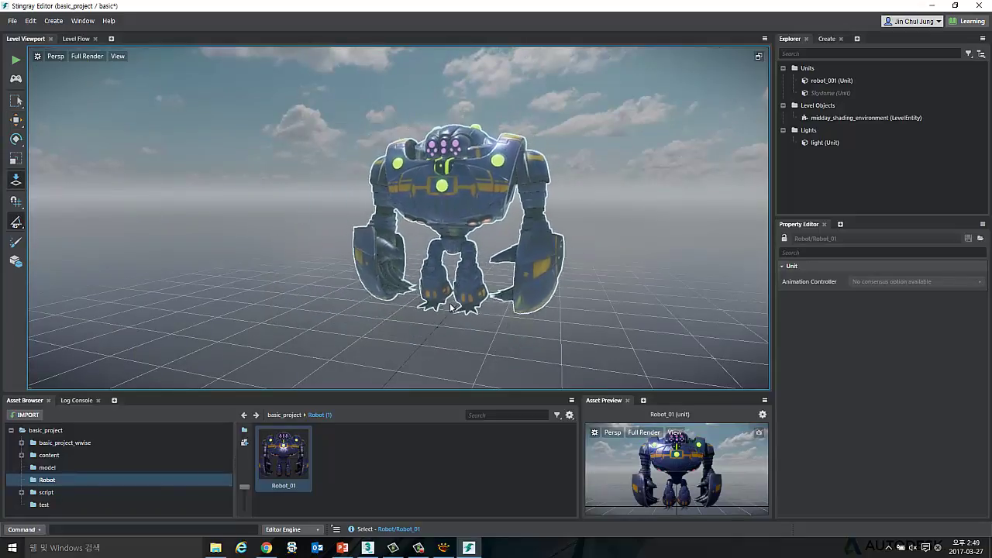
click(411, 345)
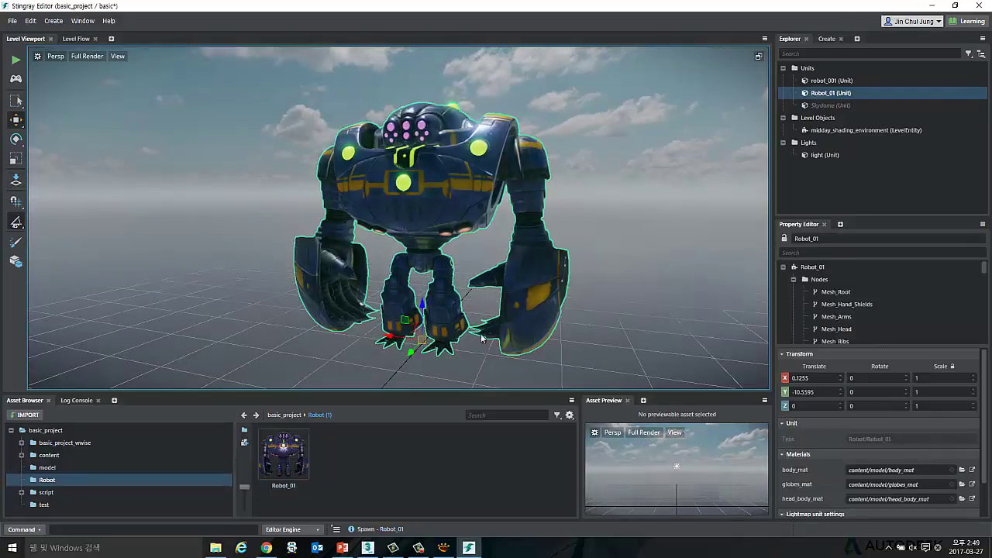
- Set Robot_01's Translate X and Y to 0 and frame it in the viewport
double_click(821, 378)
text(0)
key(Tab)
text(0)
scroll(598, 202, up, 5)
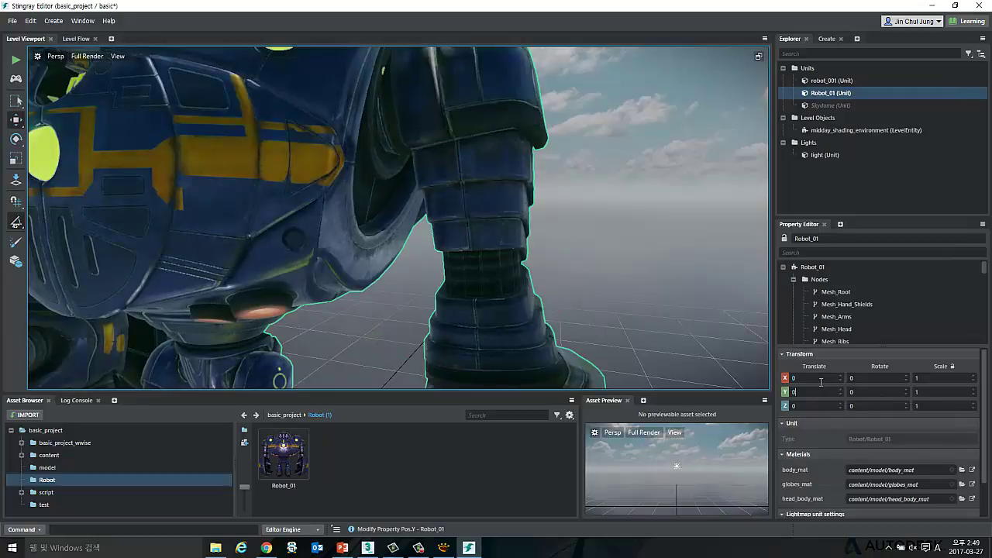
click(524, 197)
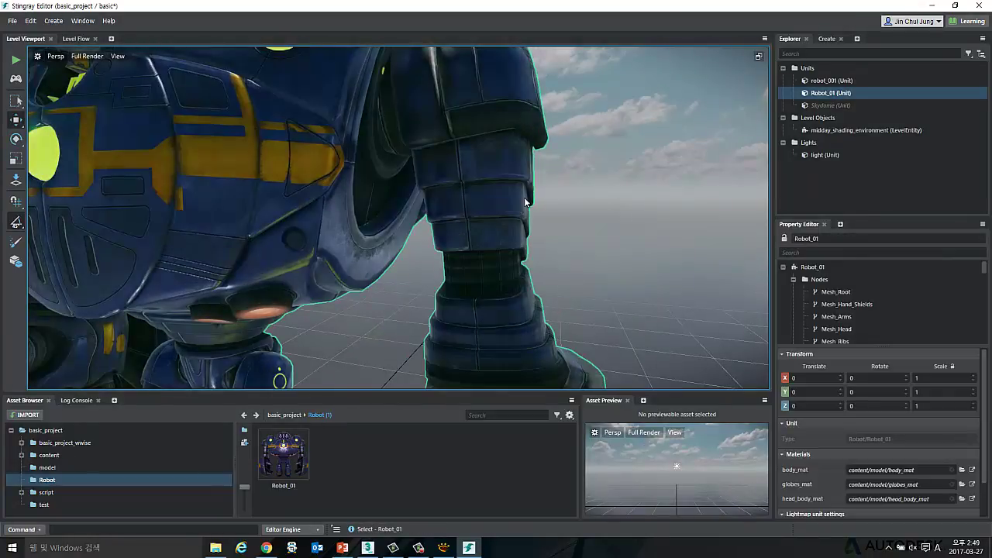
key(f)
click(547, 235)
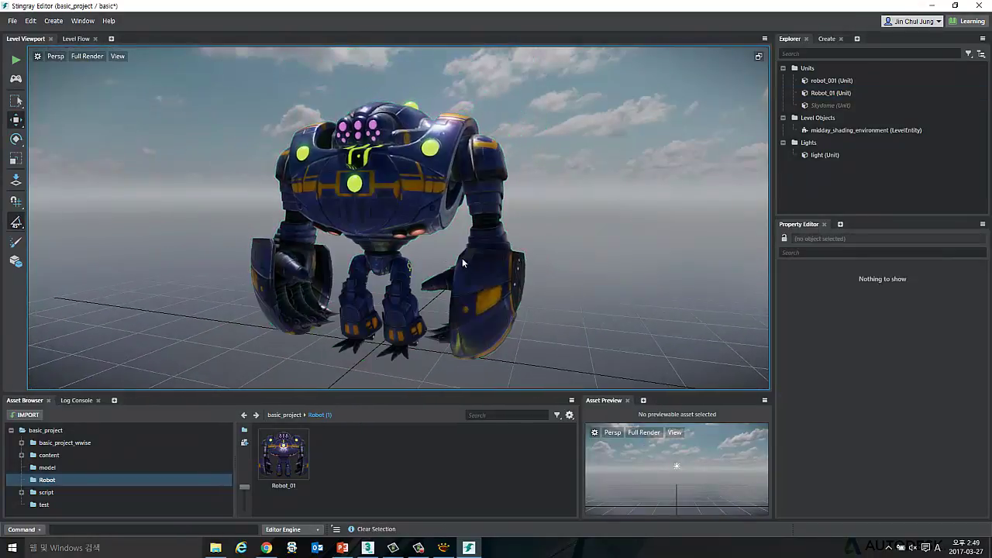
mouse_move(462, 258)
alt+mouse_down()
mouse_move(562, 273)
mouse_move(438, 179)
mouse_move(491, 138)
mouse_move(414, 225)
alt+mouse_up()
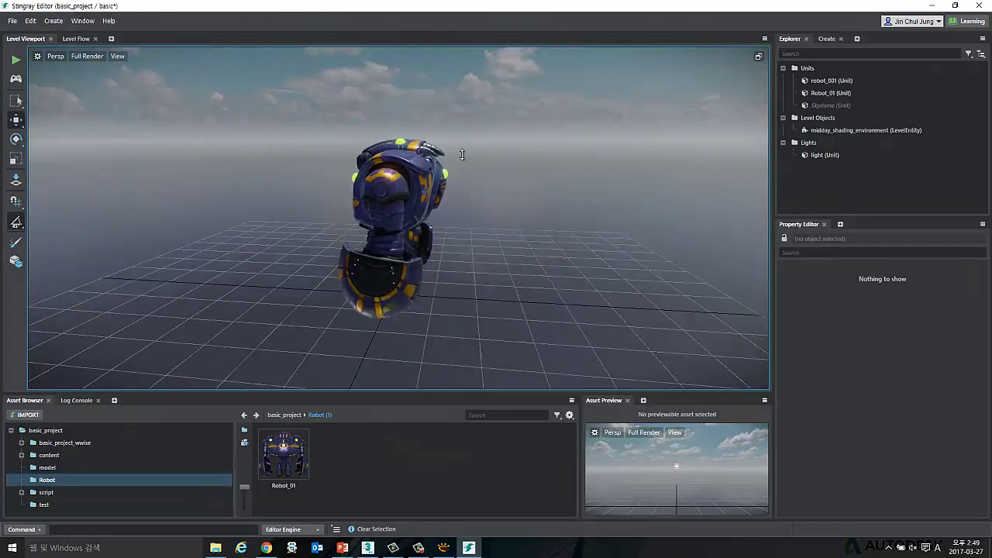